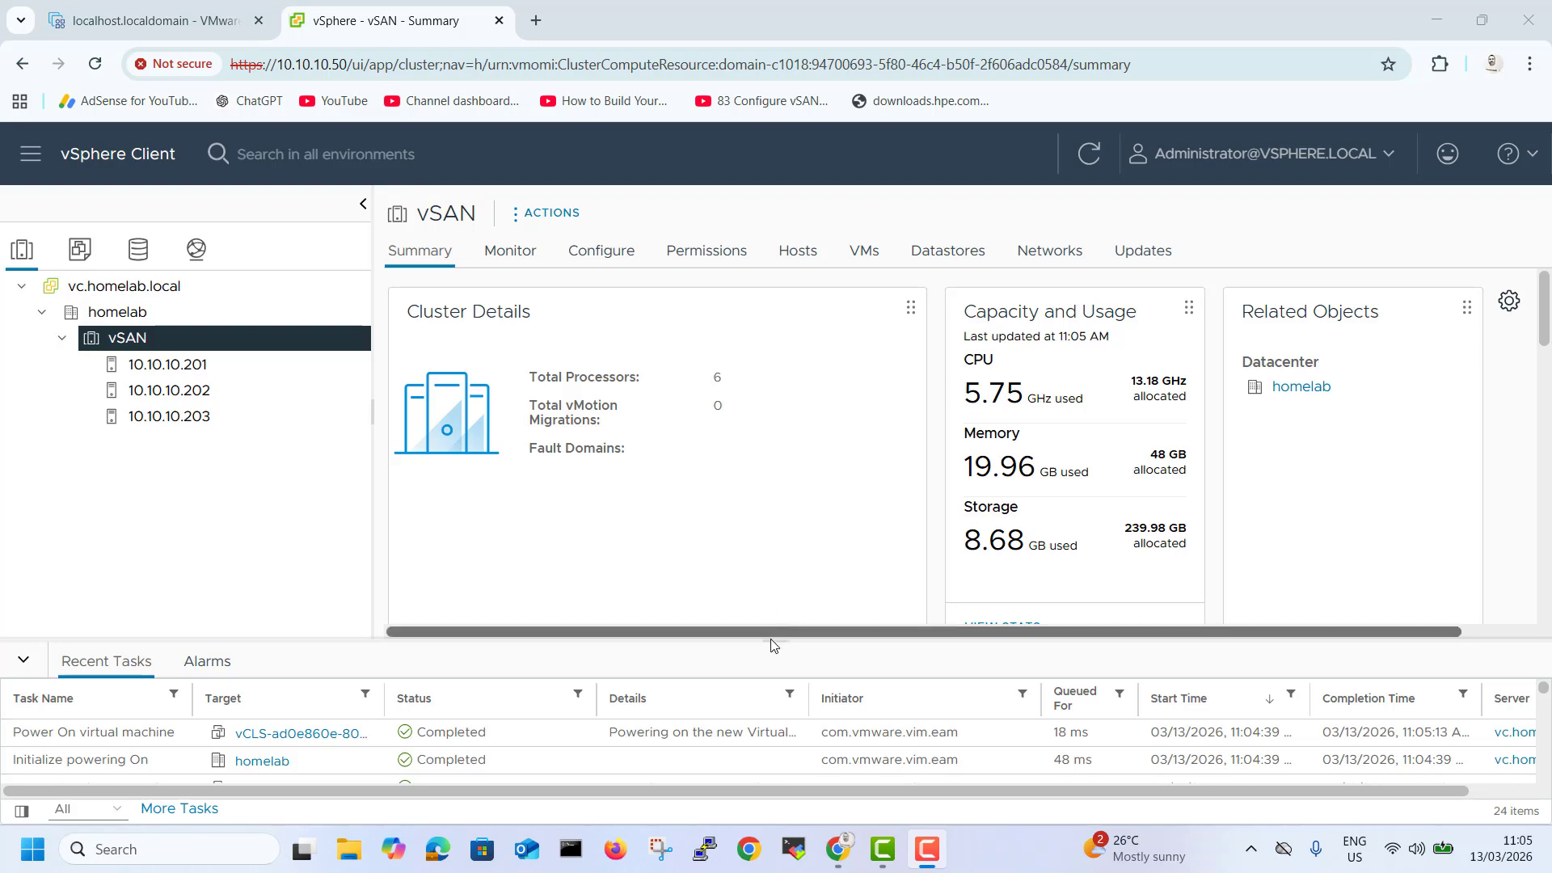
Review the vSAN cluster's datastore, vSAN services, disk management and datastores listing.
left_click_drag(771, 644, 767, 599)
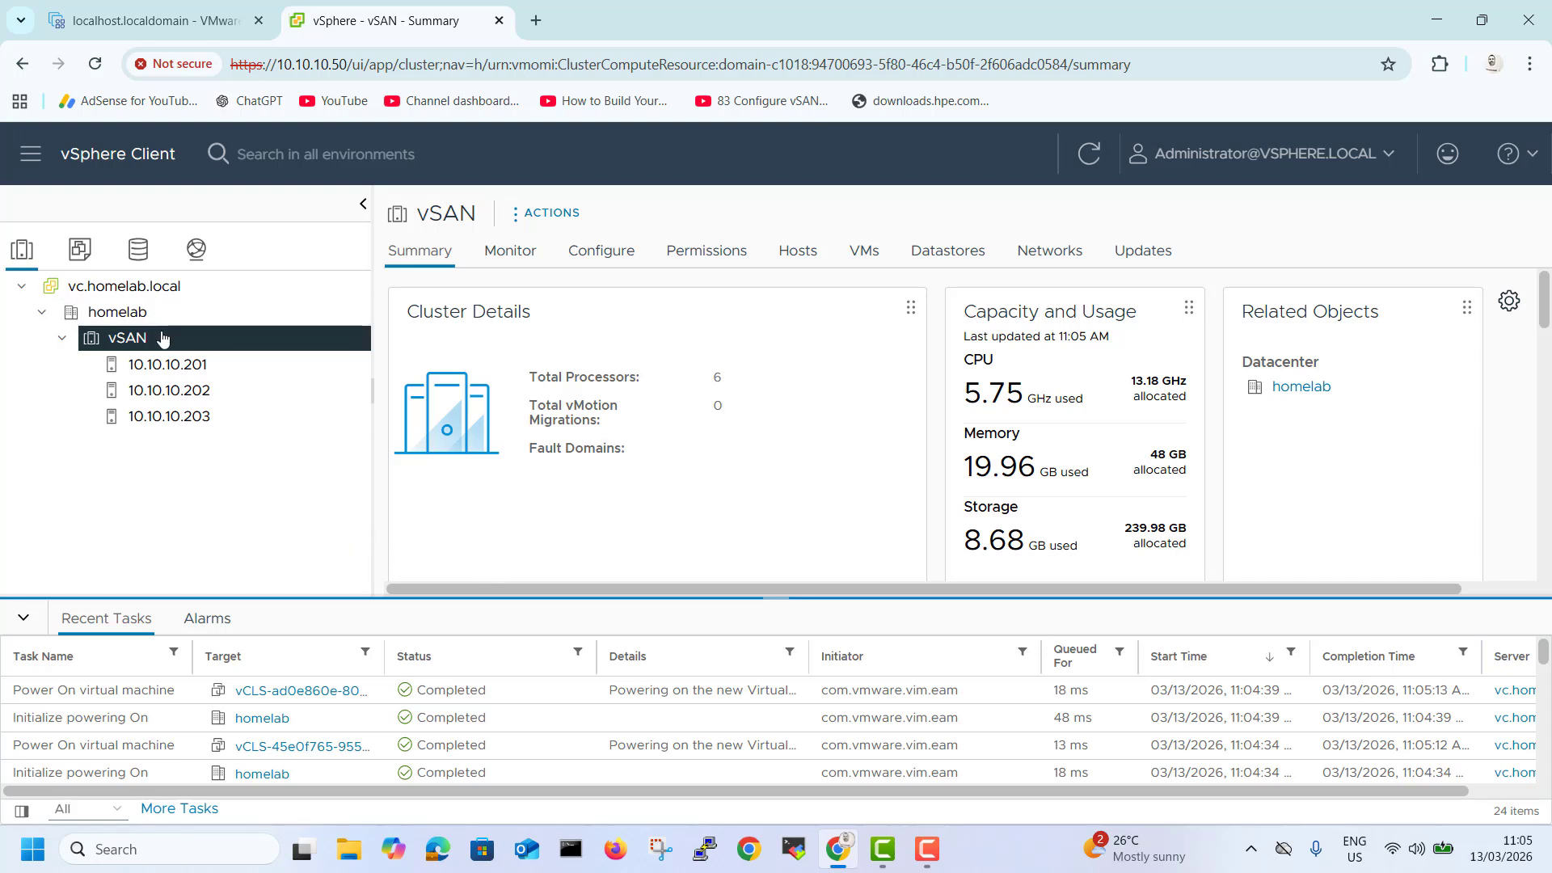
left_click(138, 249)
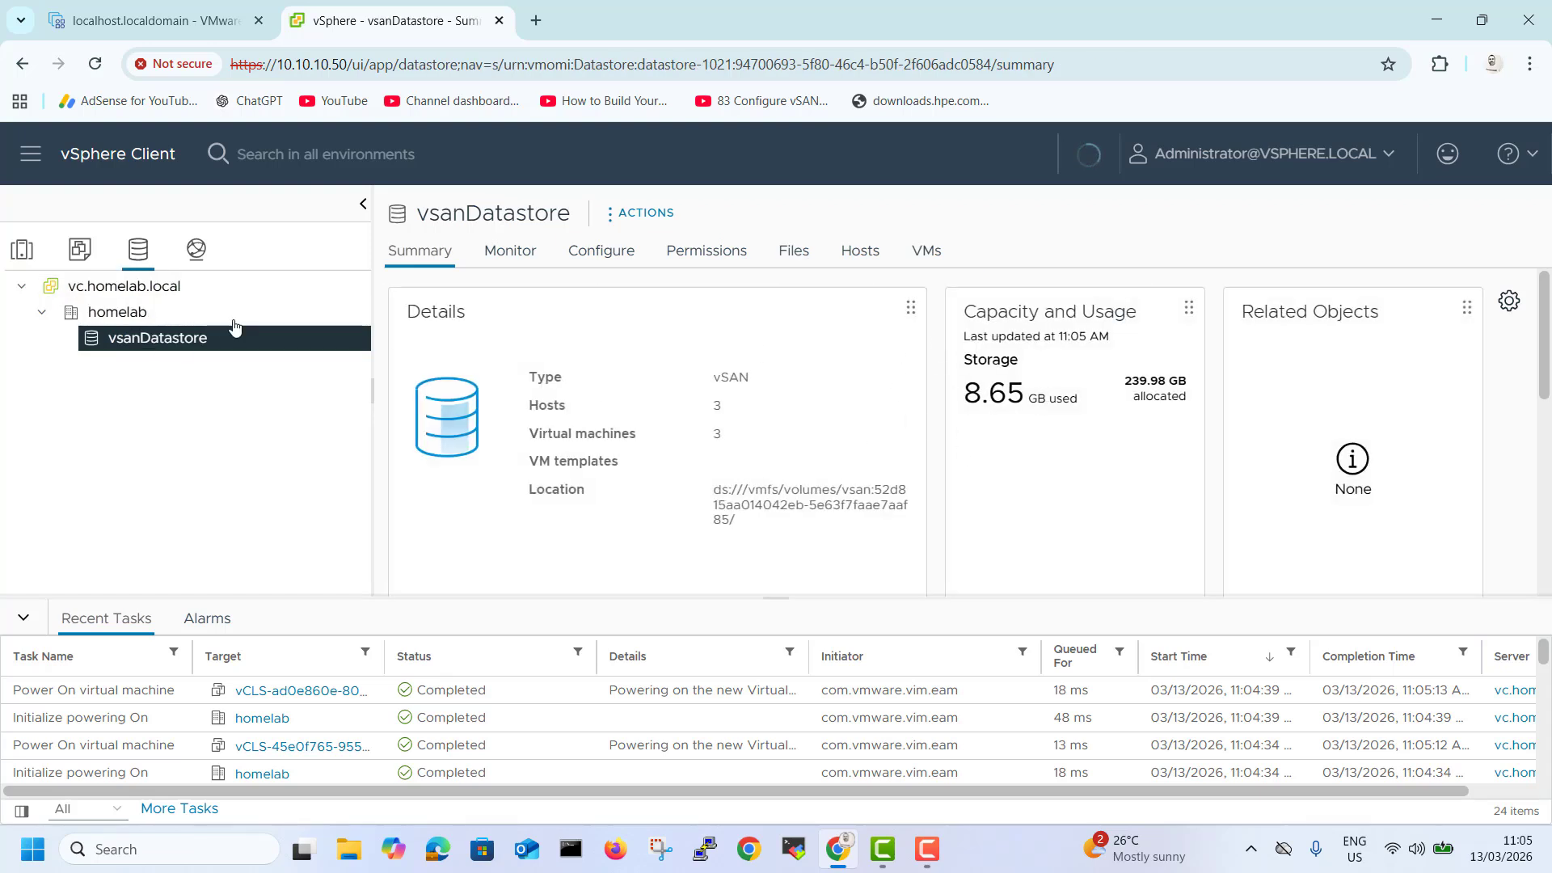
left_click(23, 250)
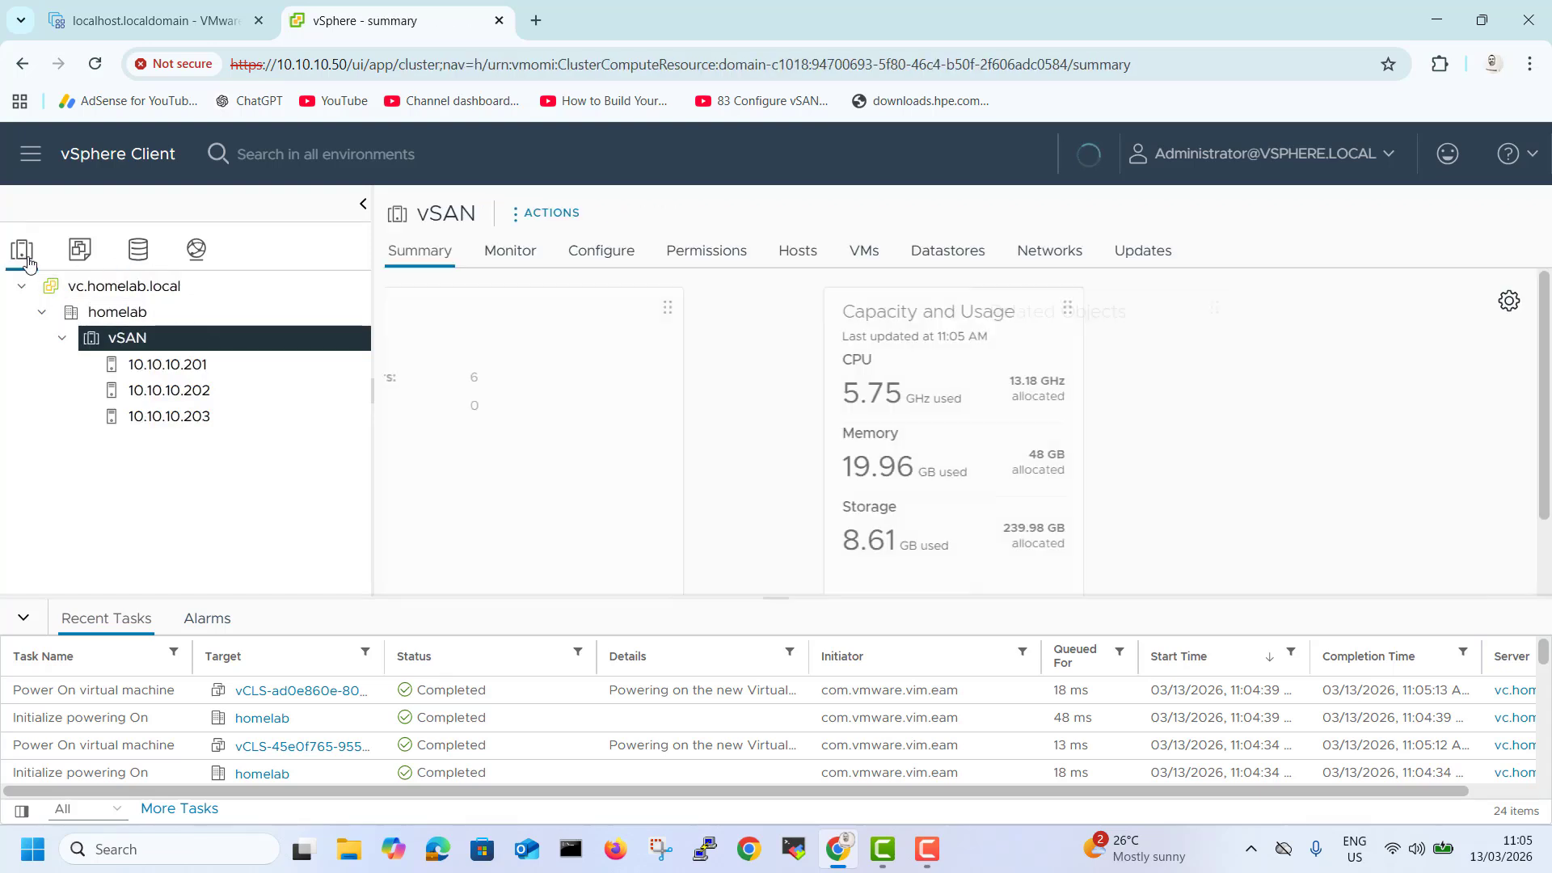
left_click(581, 257)
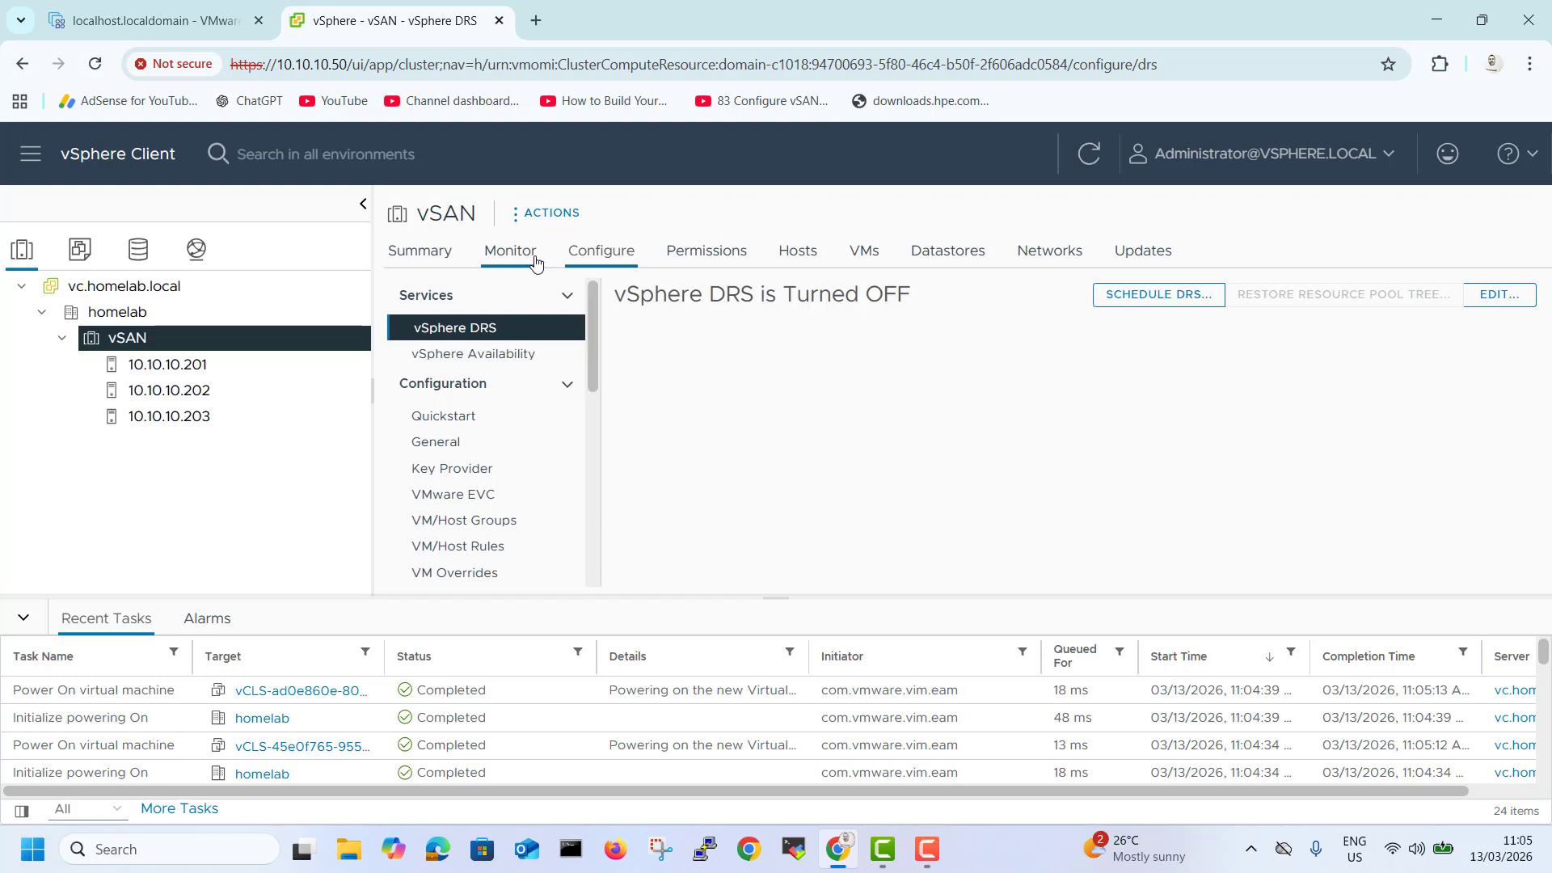
scroll(486, 485, "down", 6)
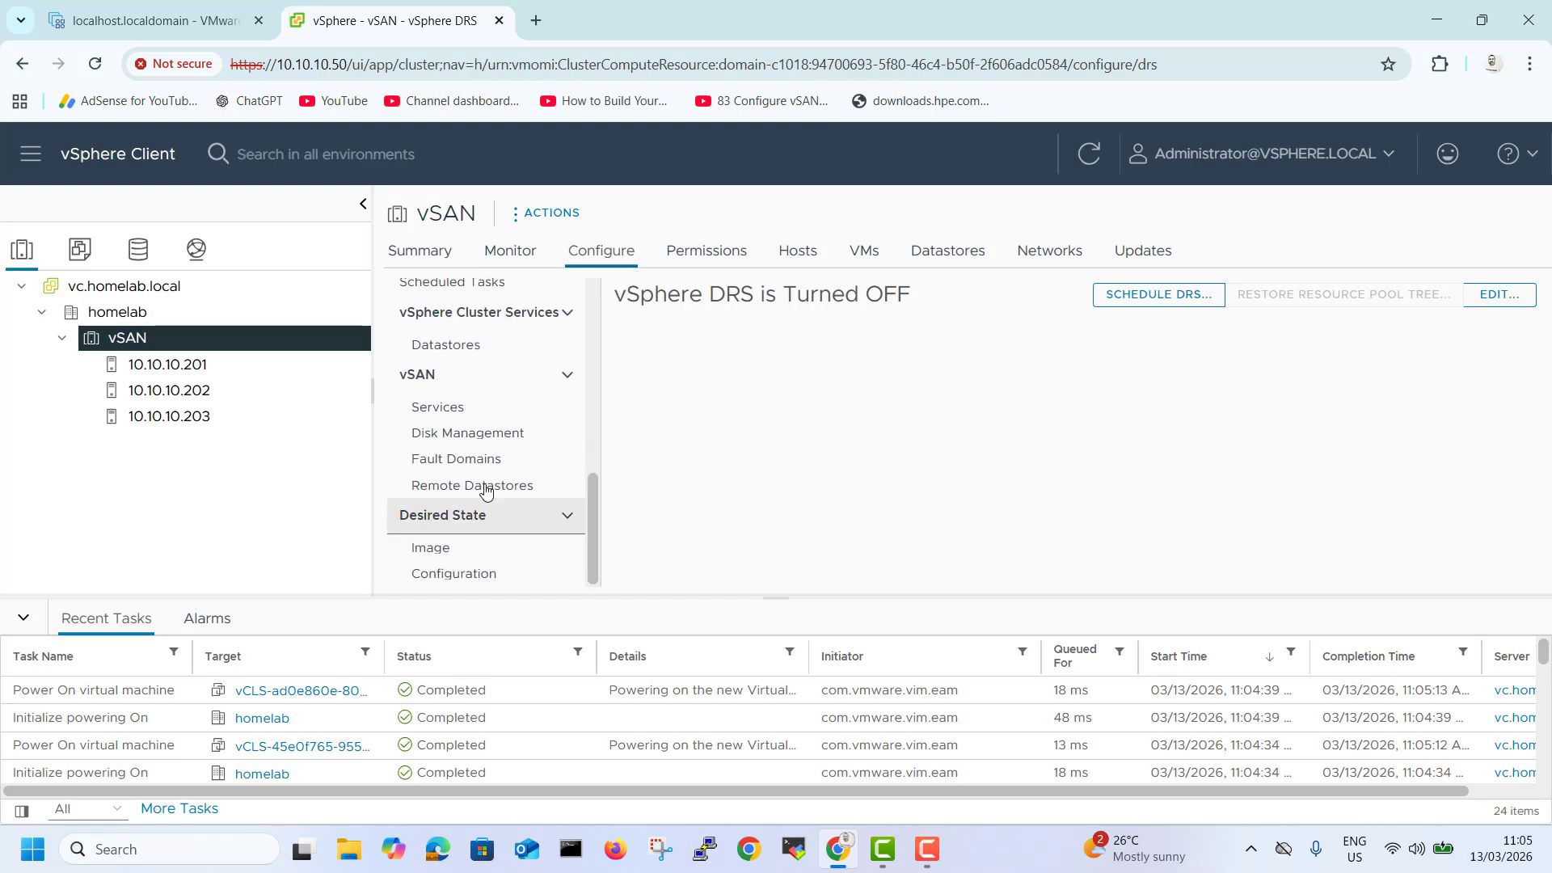
left_click(441, 408)
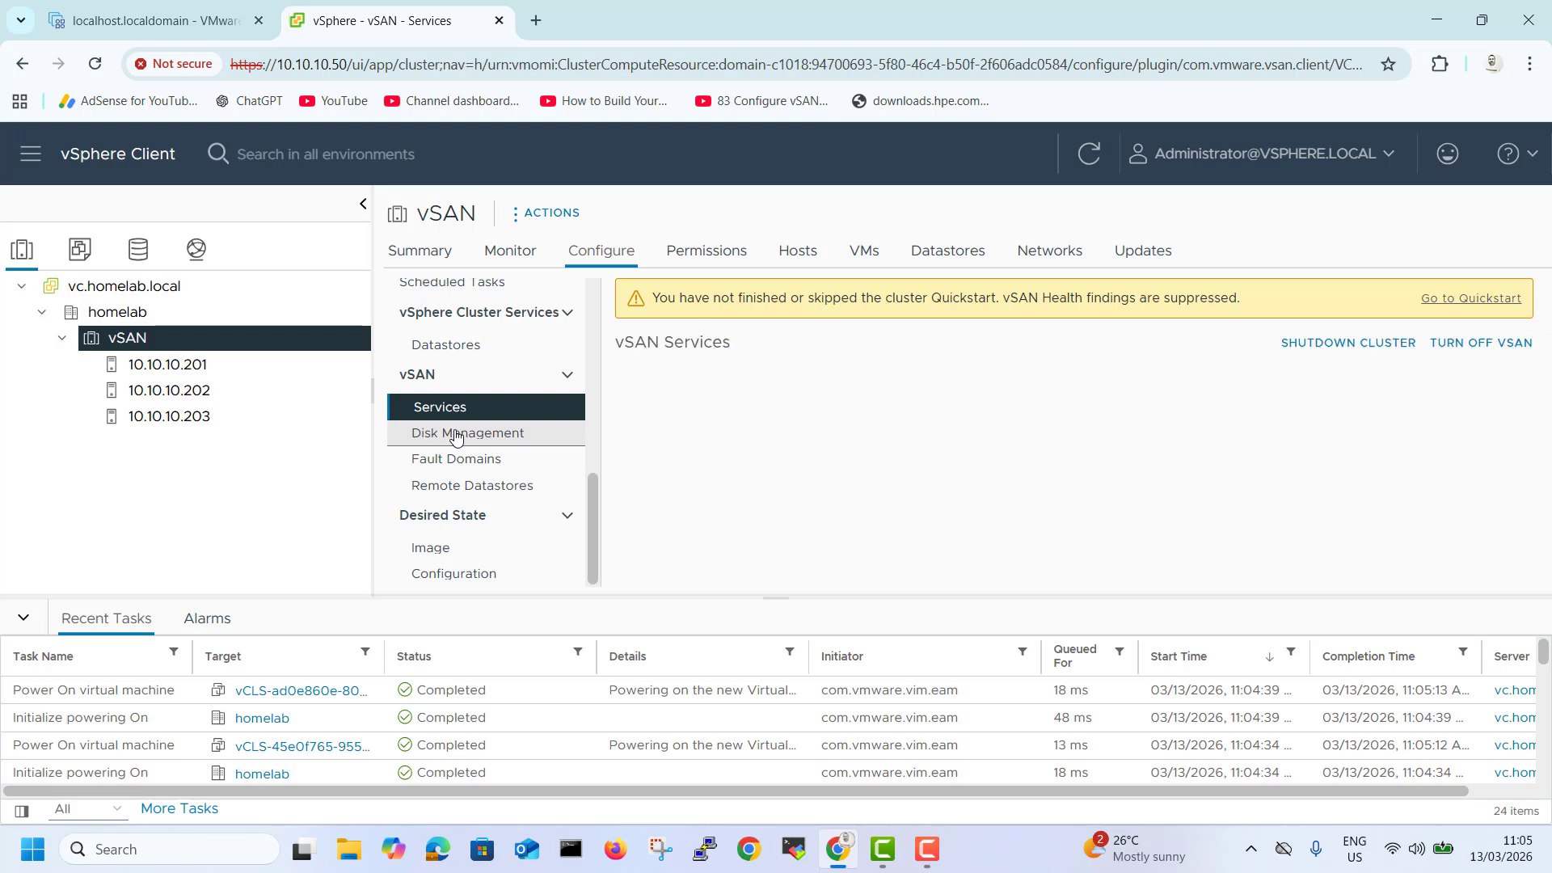
left_click(456, 435)
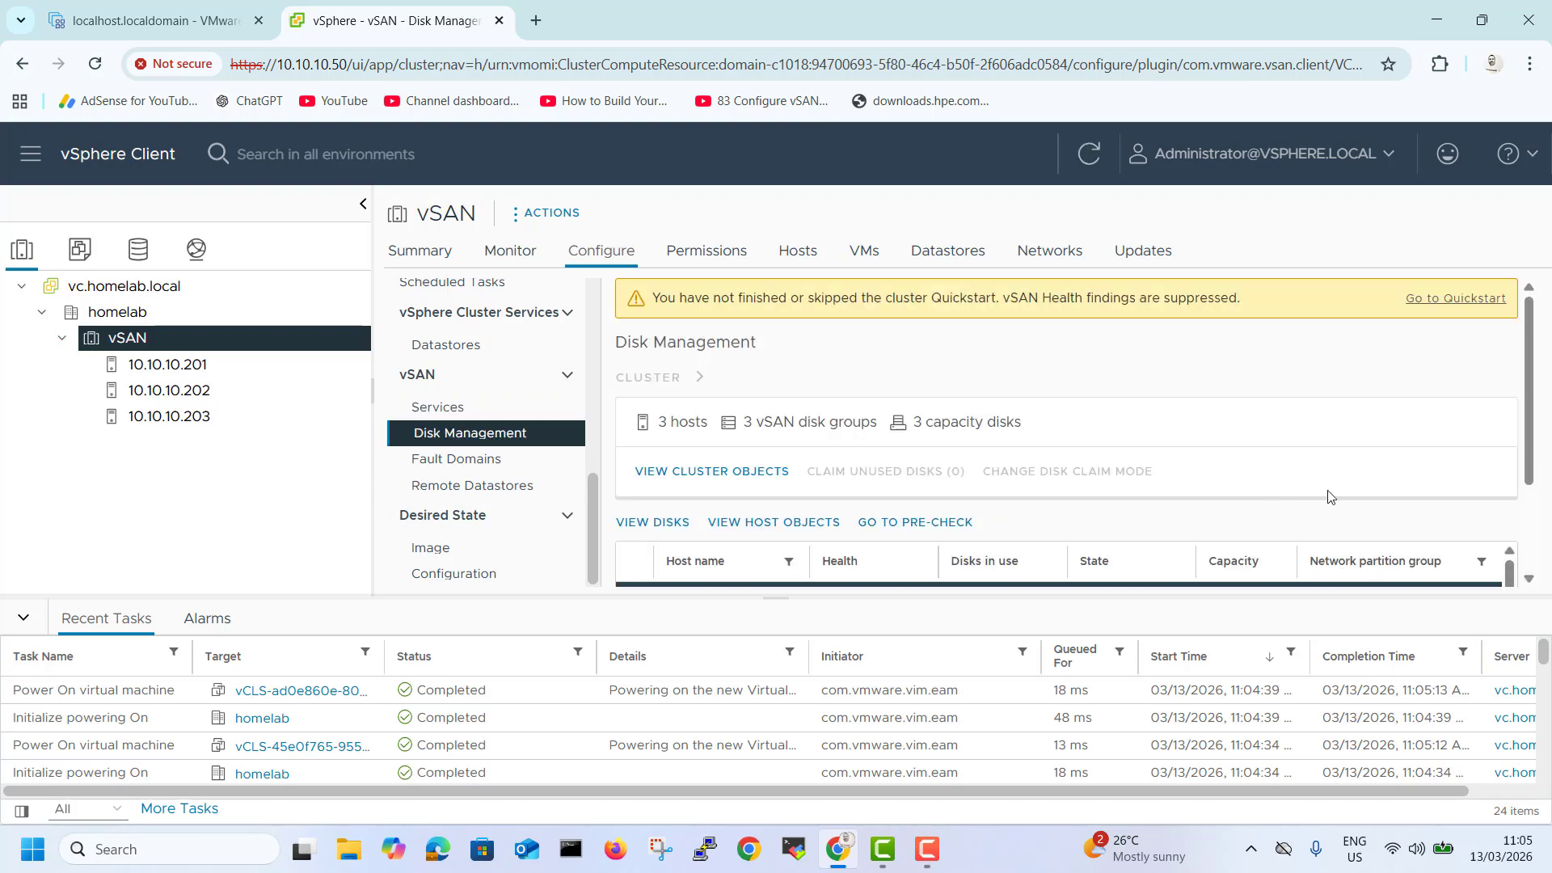
scroll(1330, 495, "down", 2)
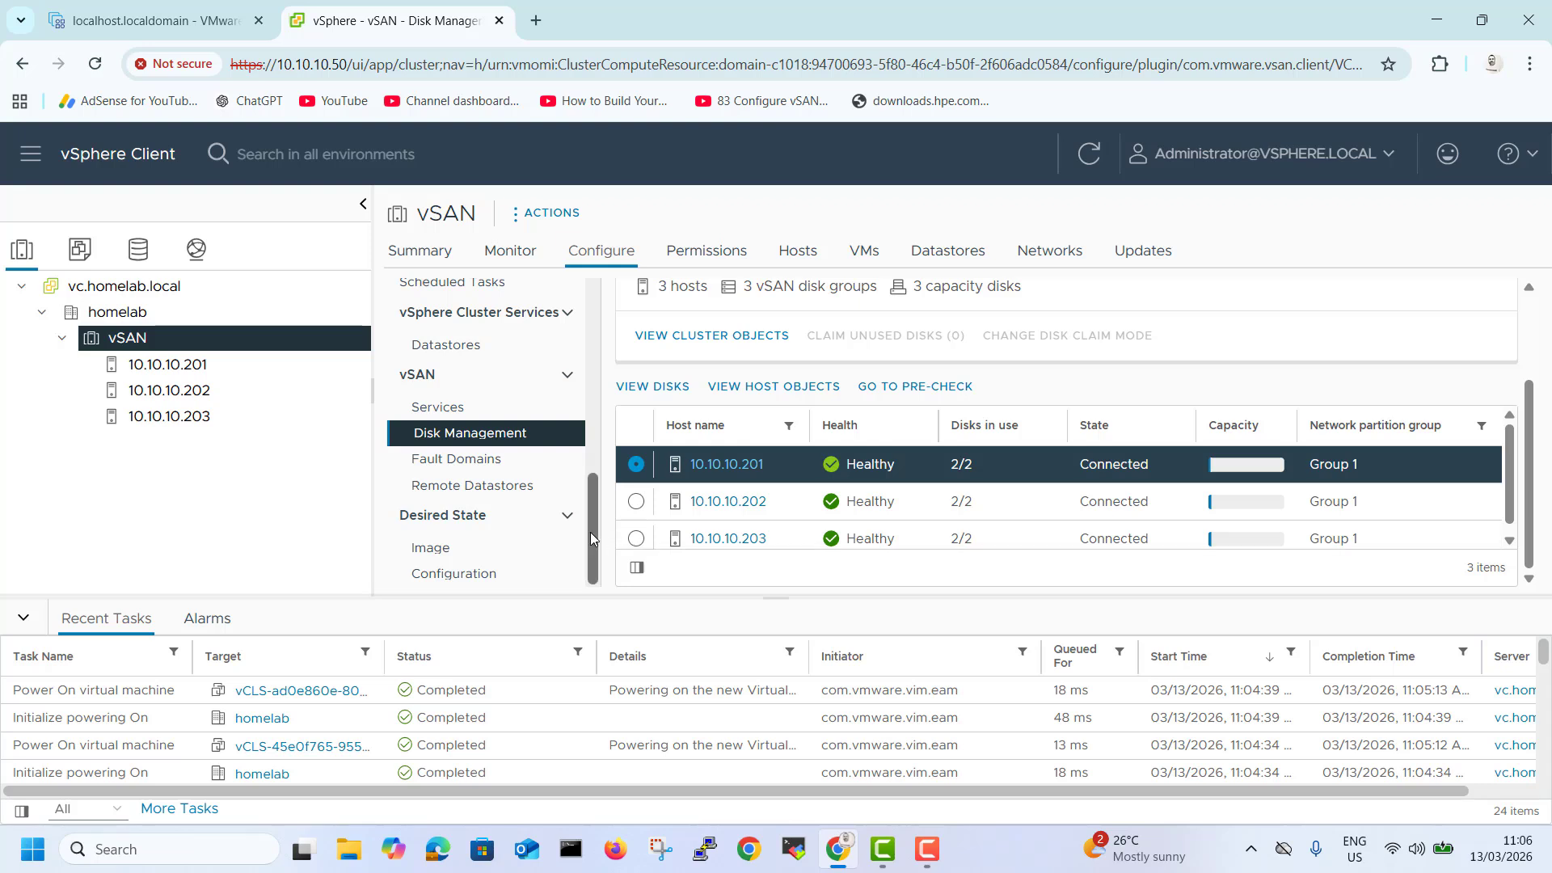
left_click_drag(590, 532, 596, 508)
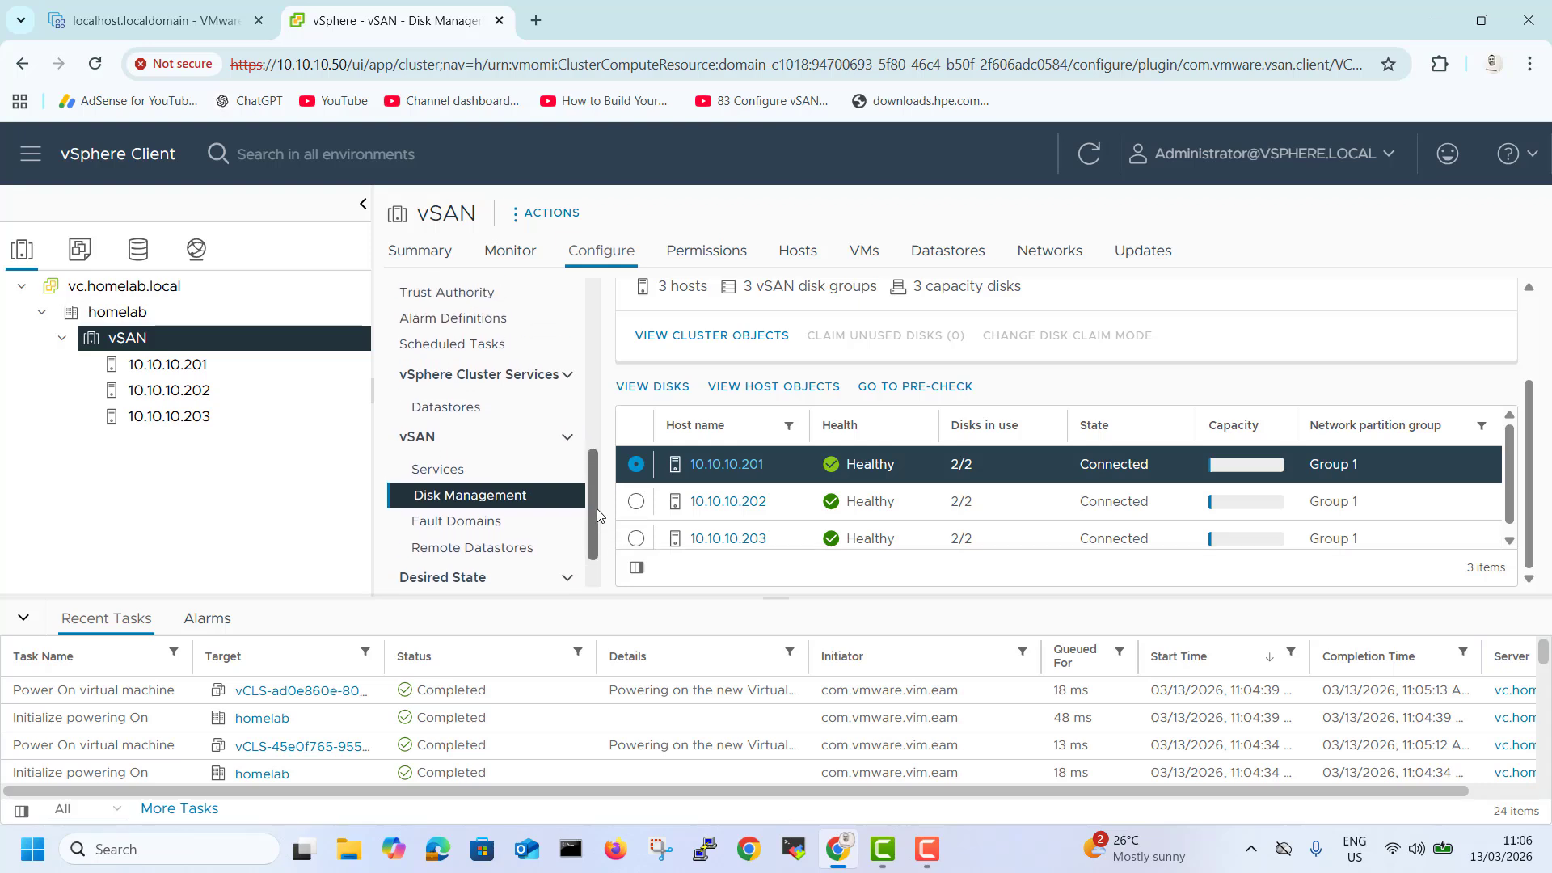
left_click(944, 259)
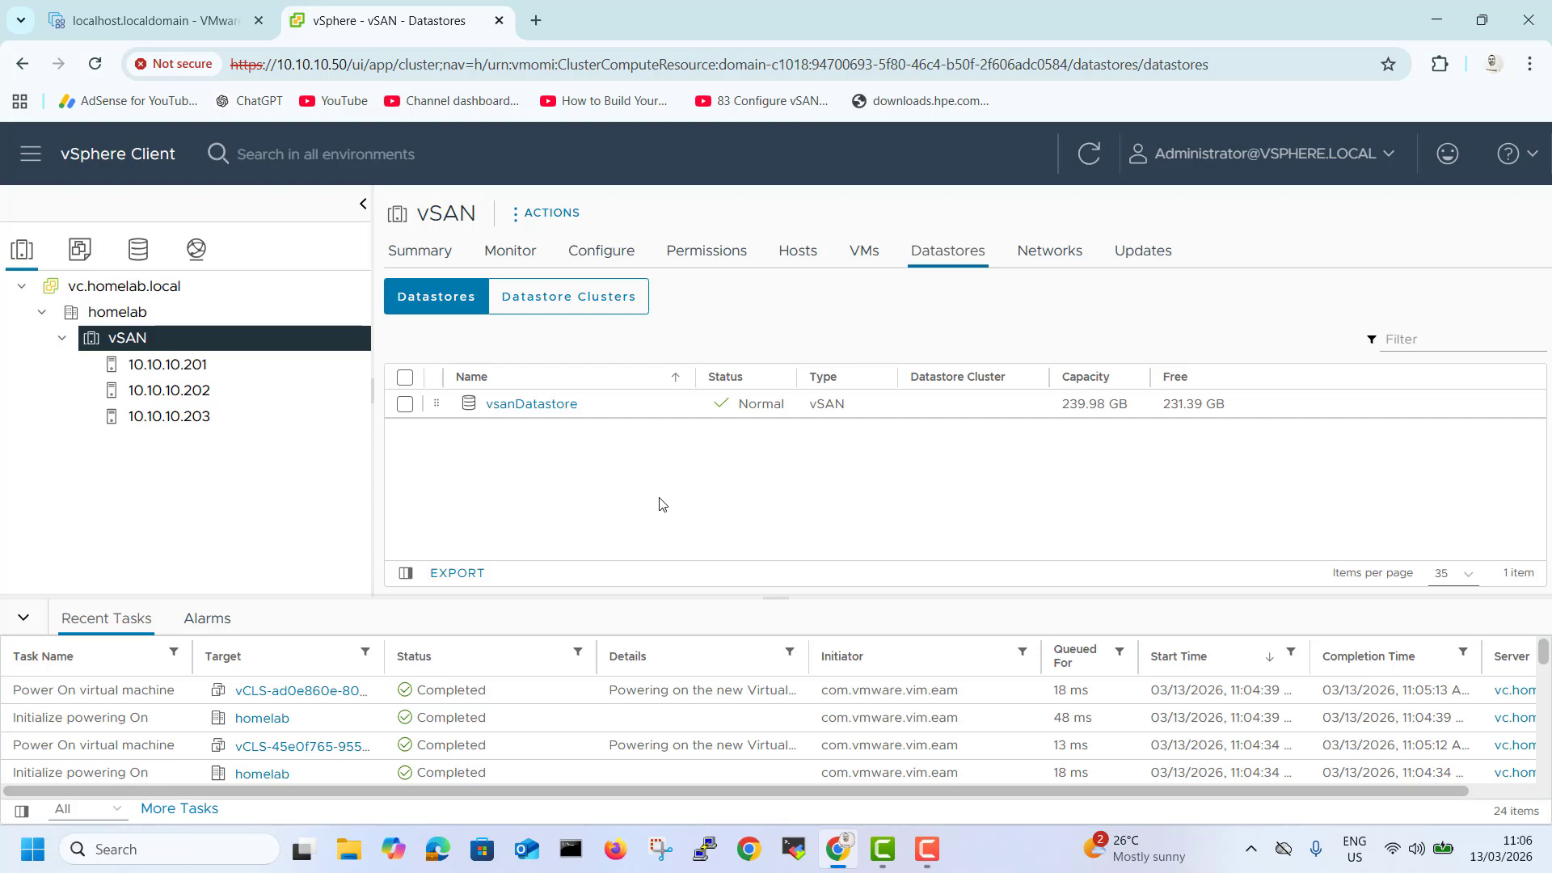
Examine the virtual switches vSANvMotion and vSwitch0 on host 10.10.10.201 and their port groups.
left_click(193, 368)
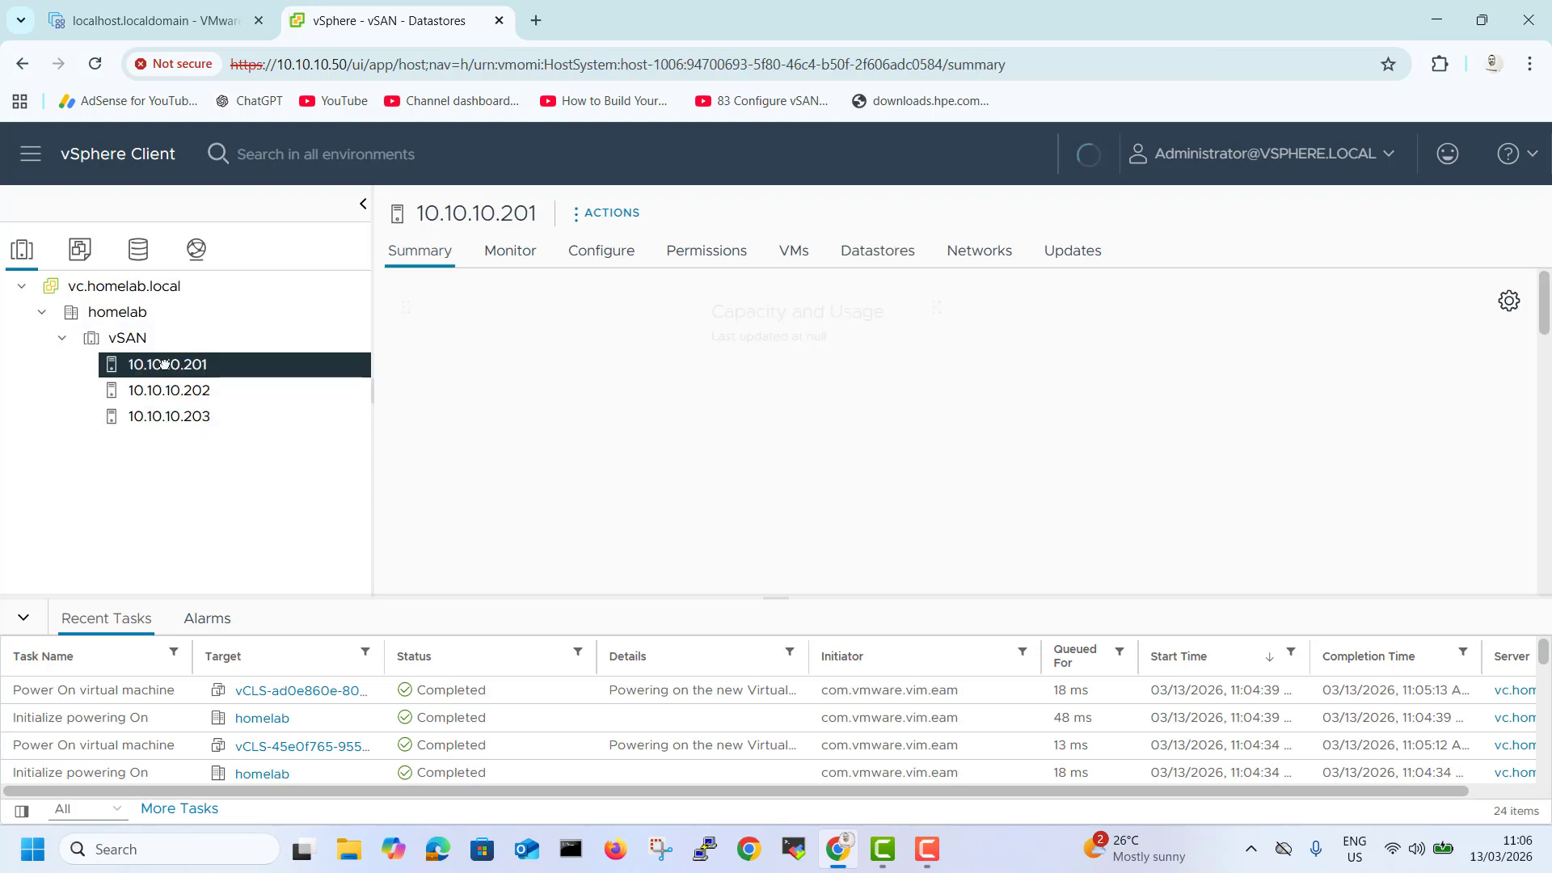
left_click(620, 257)
left_click(483, 497)
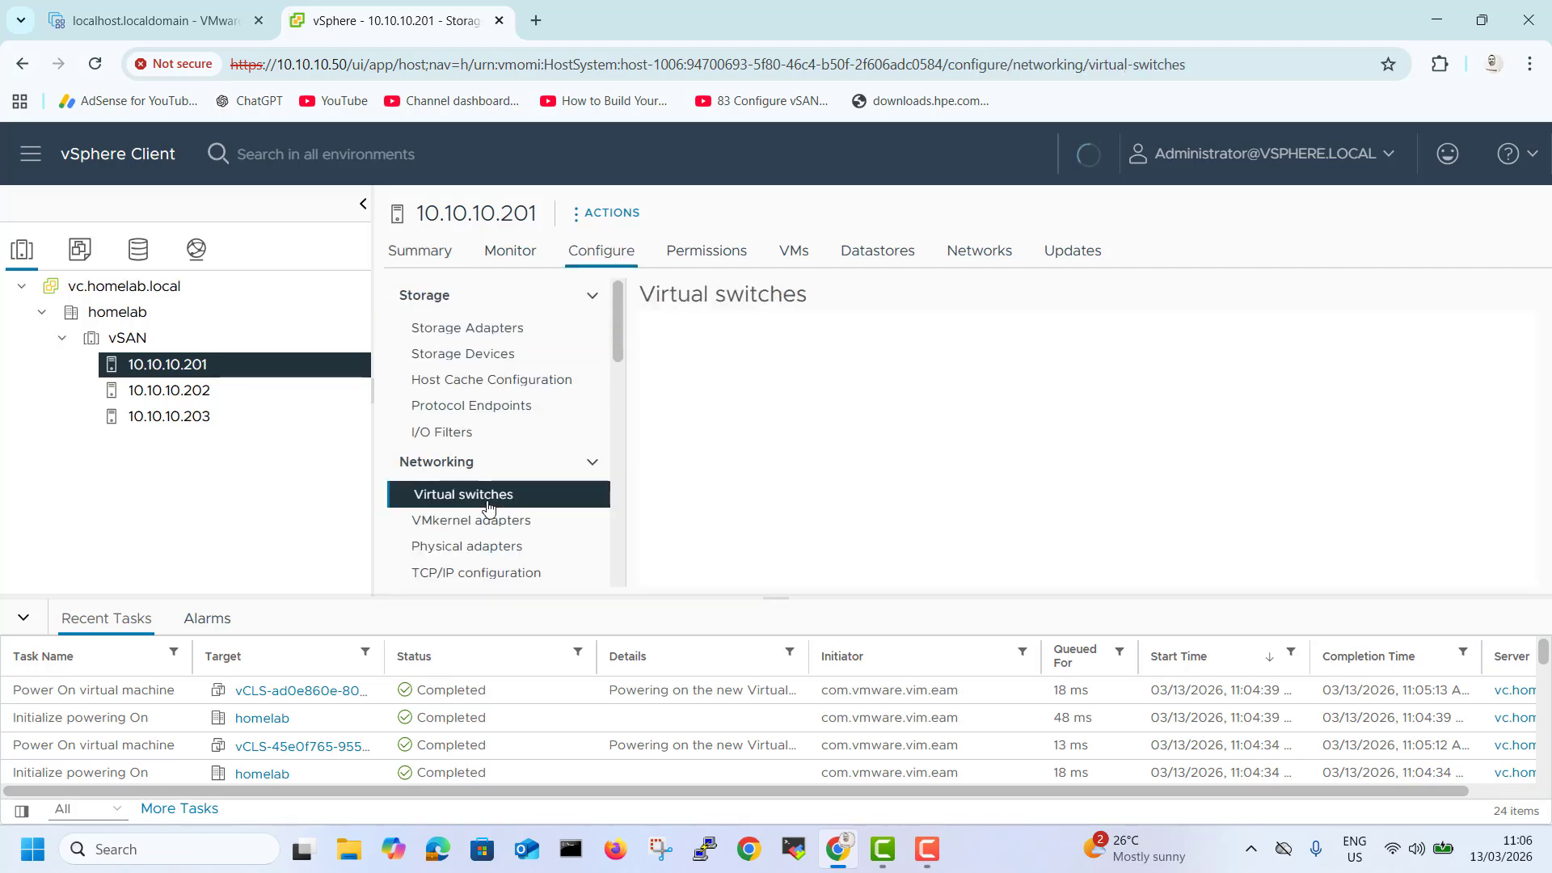
left_click_drag(1524, 366, 1536, 464)
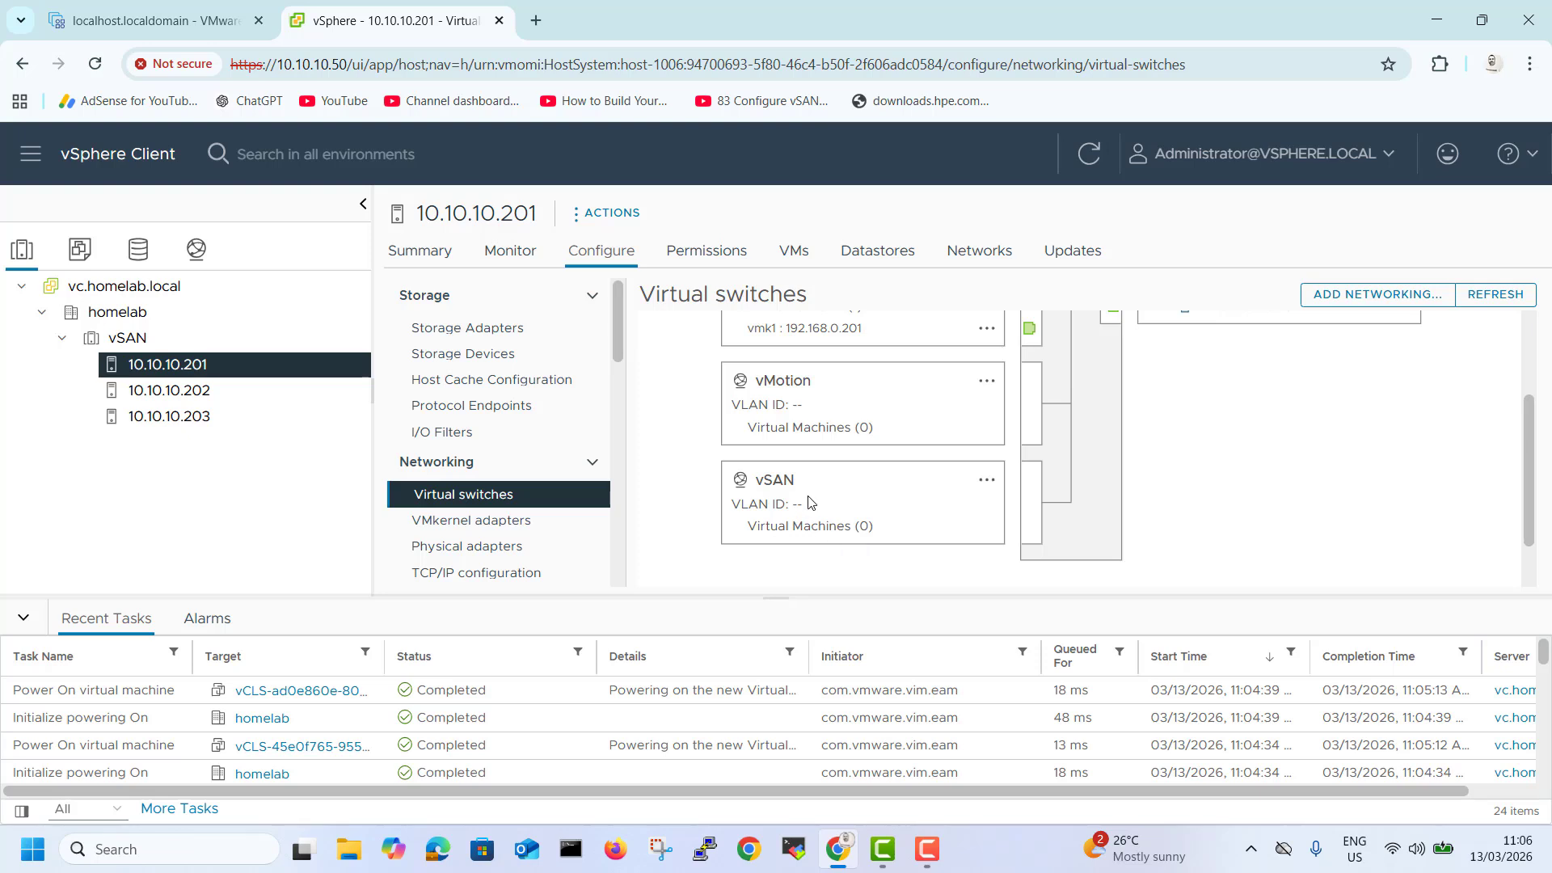
scroll(809, 501, "up", 2)
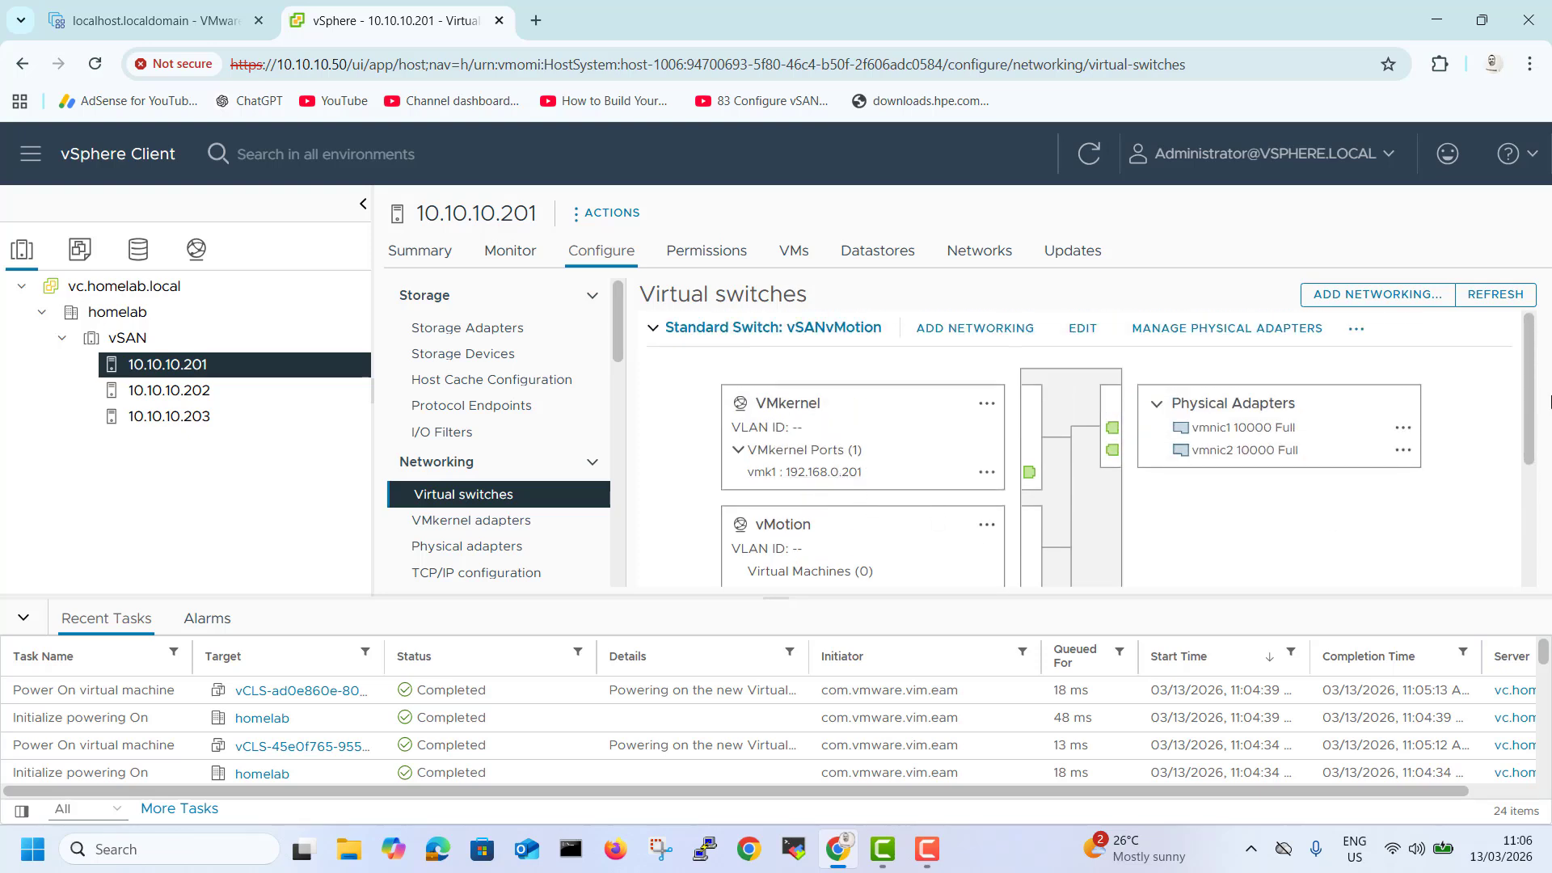
left_click_drag(1527, 401, 1527, 506)
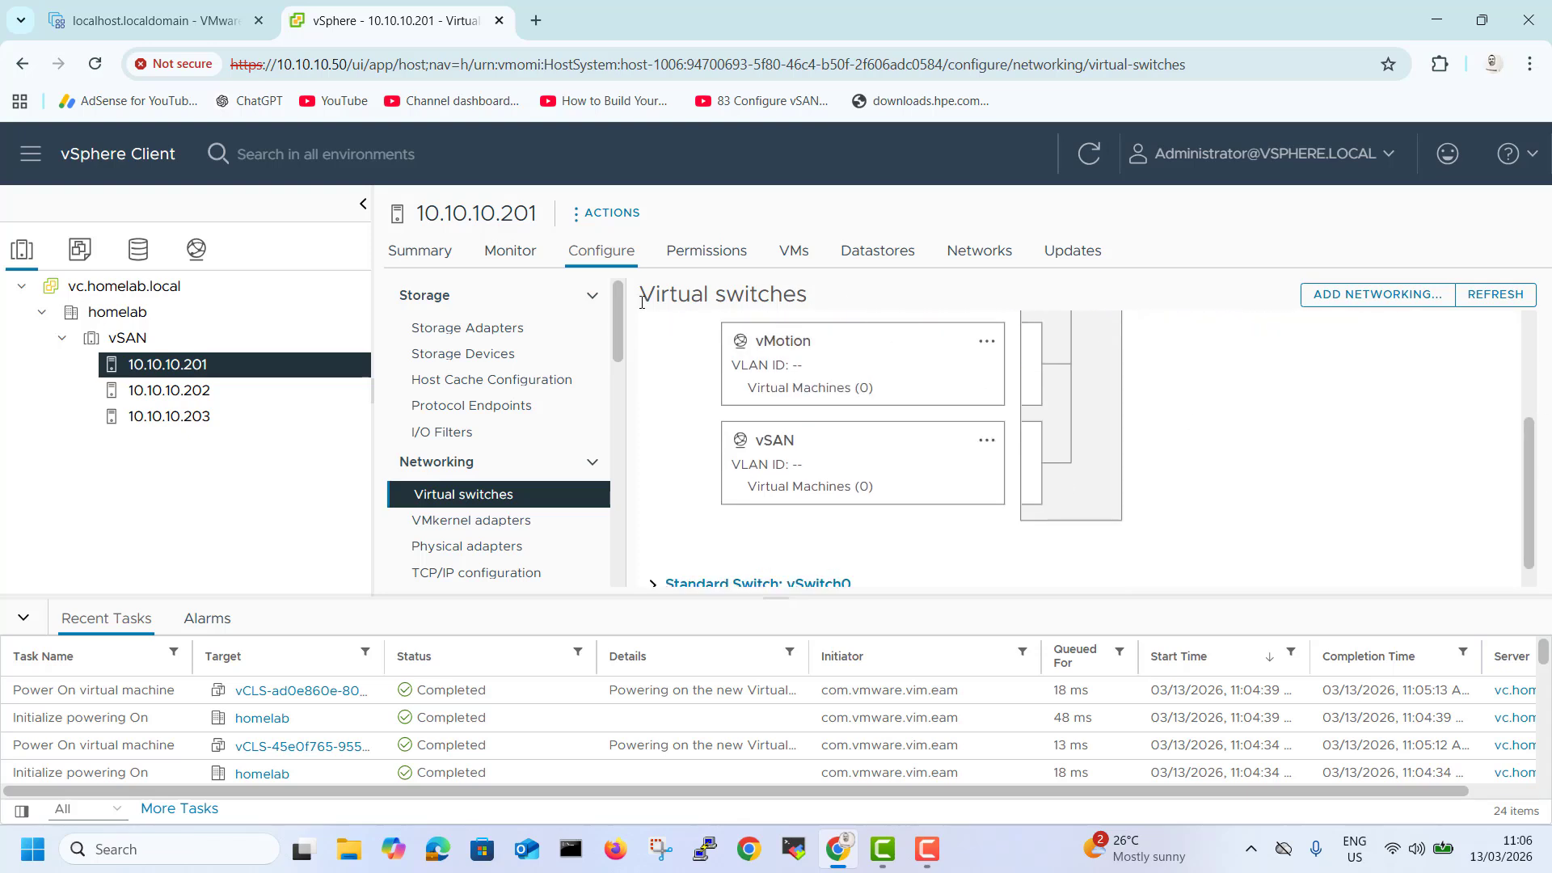
scroll(643, 308, "up", 3)
left_click(654, 329)
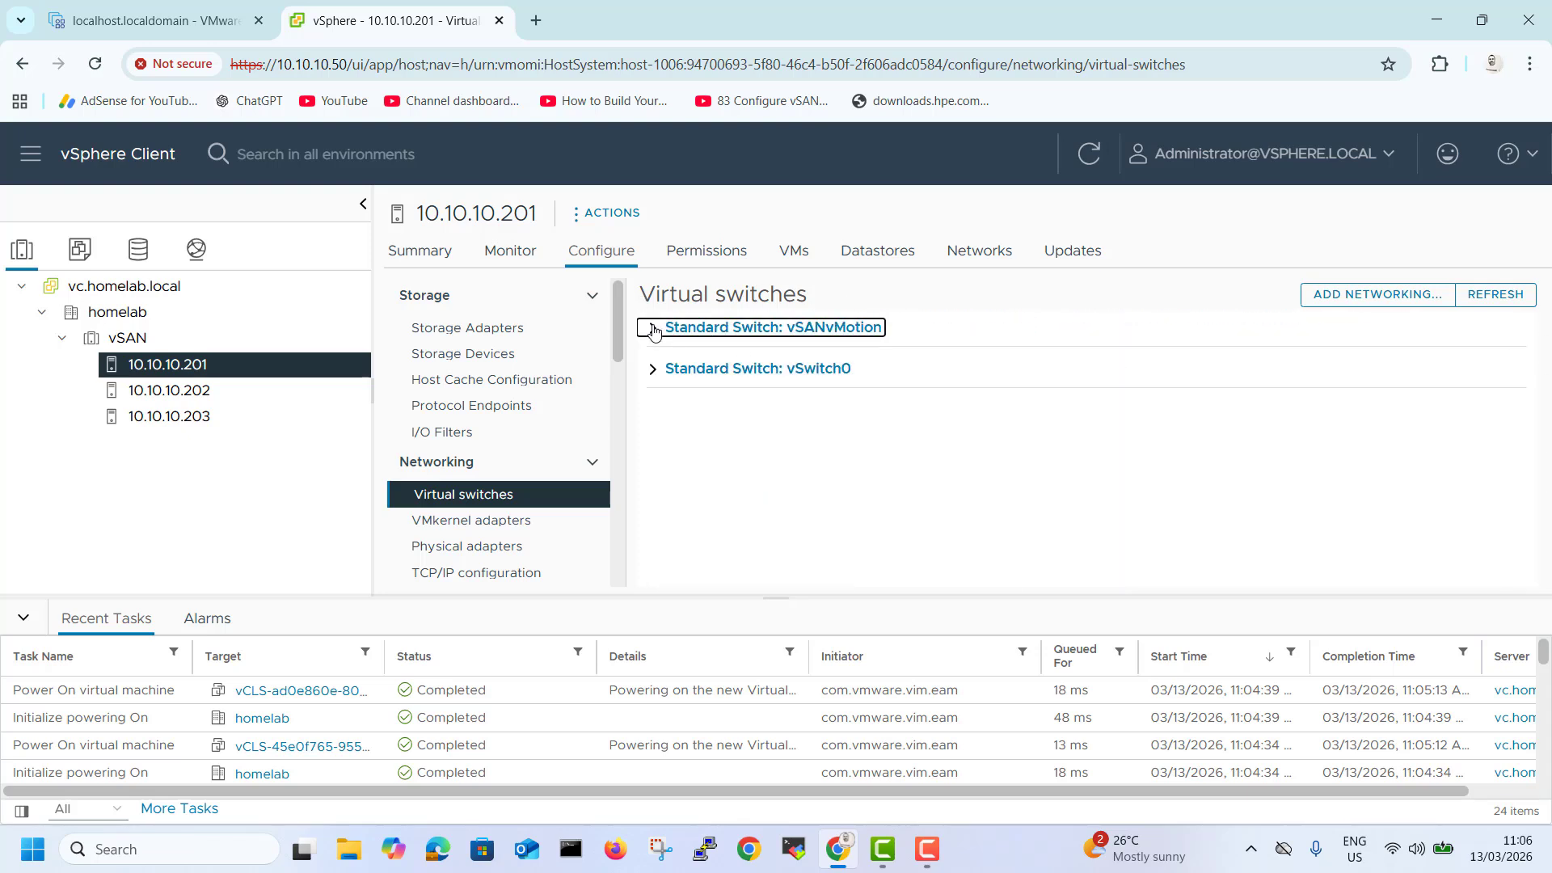
left_click(645, 375)
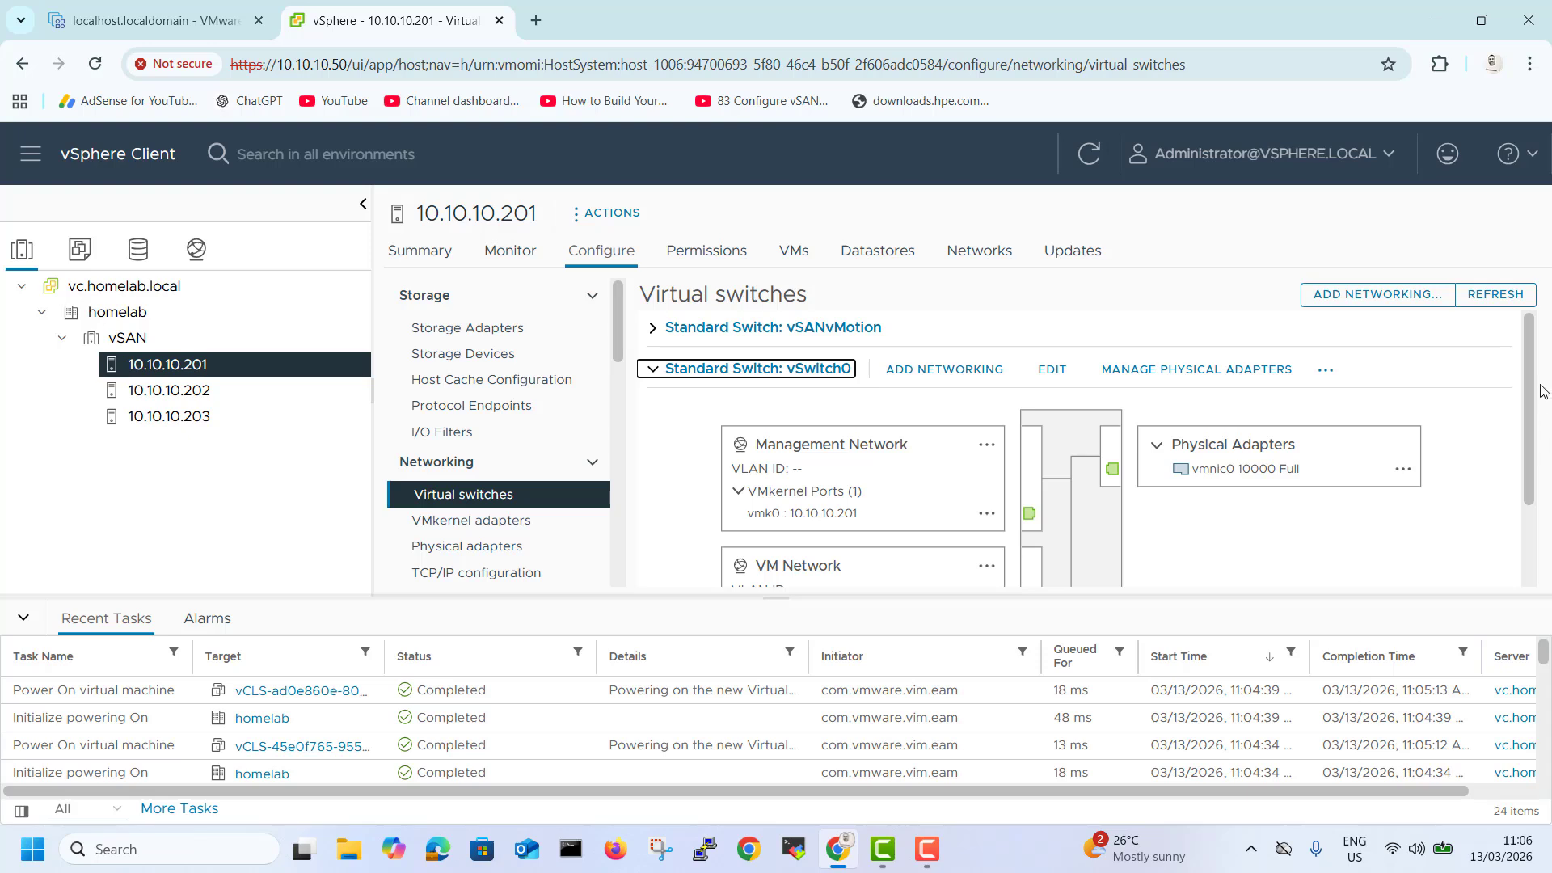
left_click_drag(1530, 375, 1540, 430)
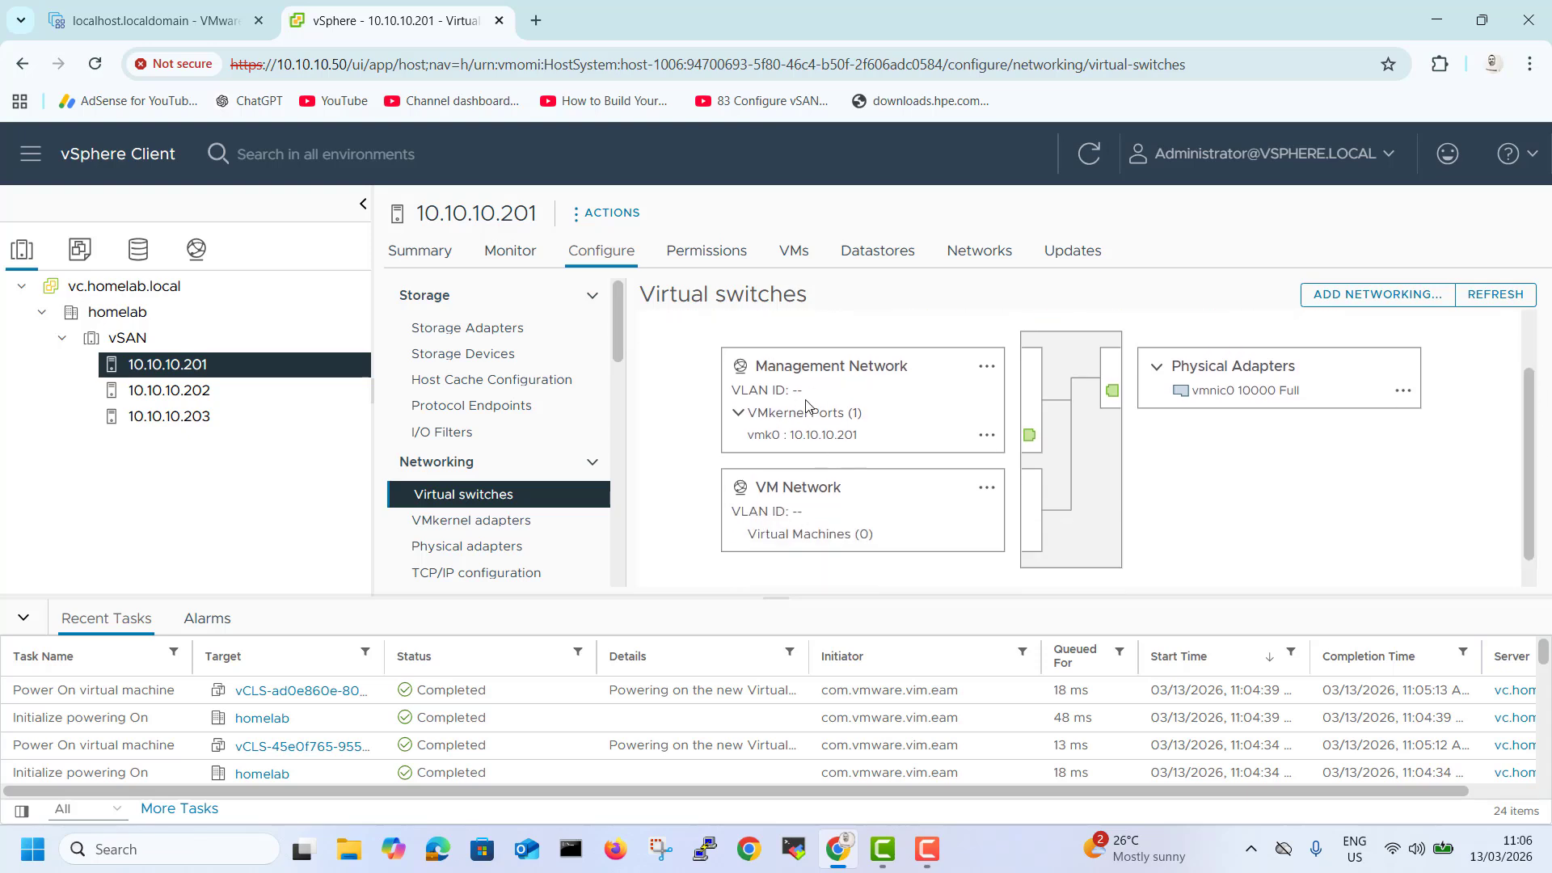
scroll(806, 405, "up", 2)
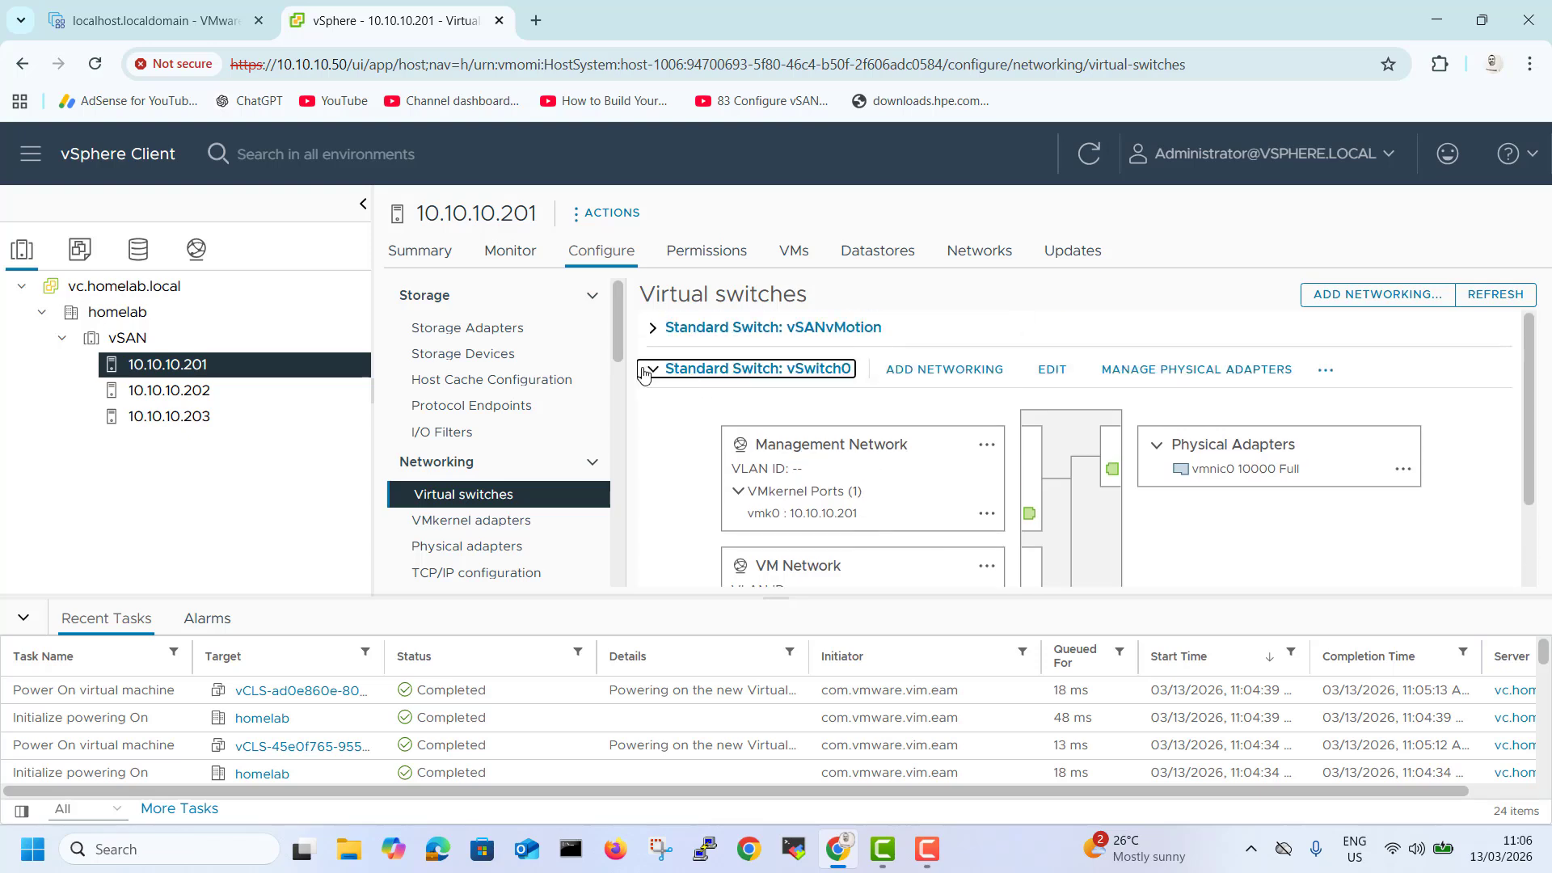
left_click(644, 372)
Open the VMkernel adapters list for host 10.10.10.201.
left_click(493, 521)
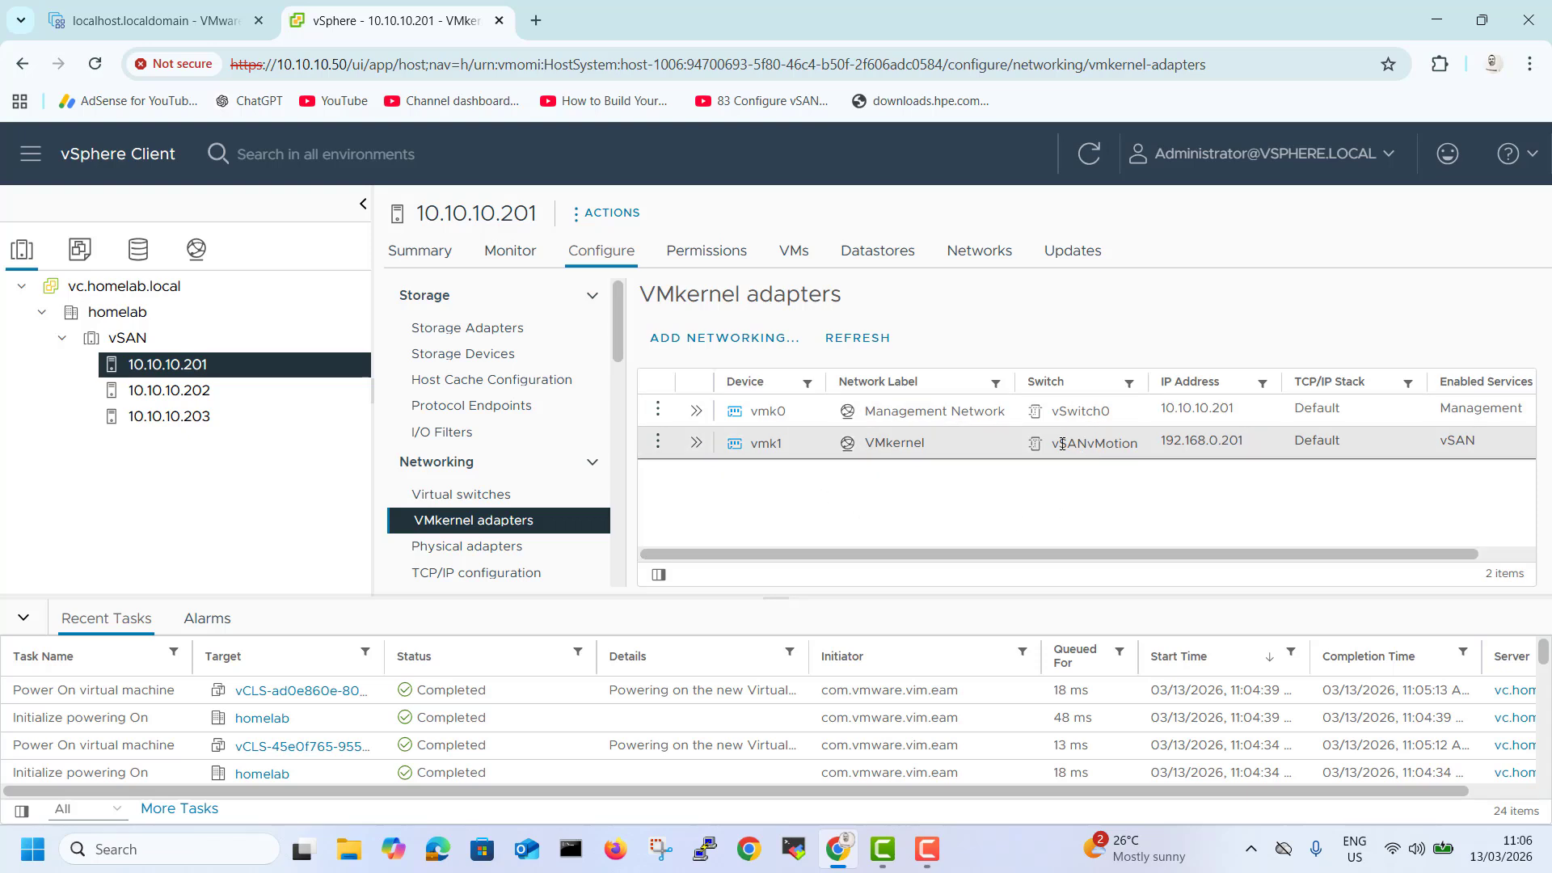
left_click_drag(1061, 443, 1139, 475)
left_click(1069, 496)
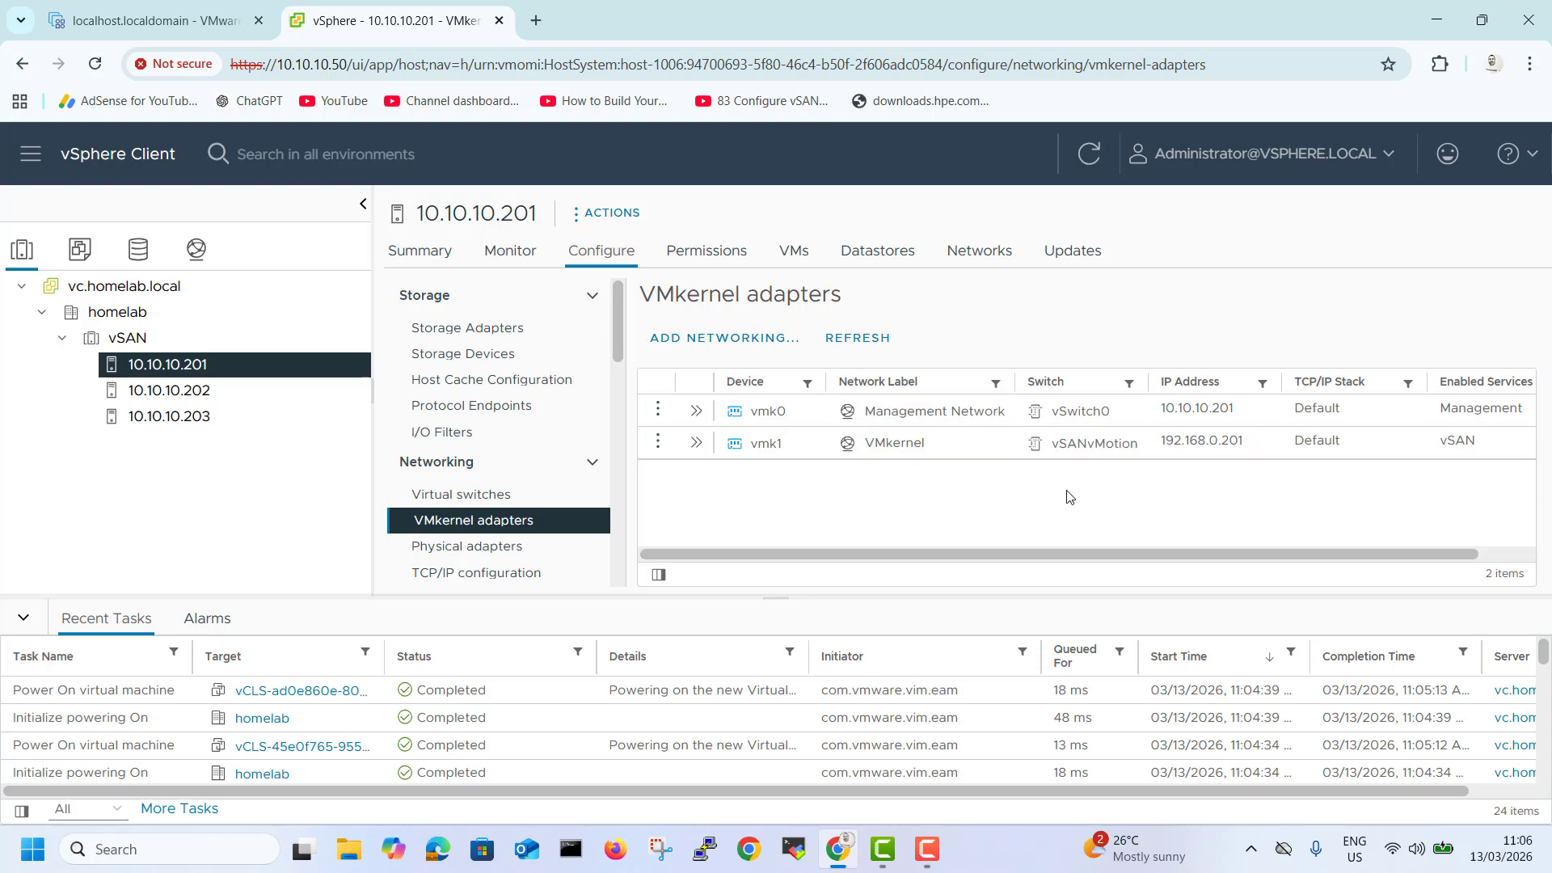
Start adding a VMkernel network adapter on the existing standard switch vSANvMotion for host 10.10.10.201.
left_click(697, 348)
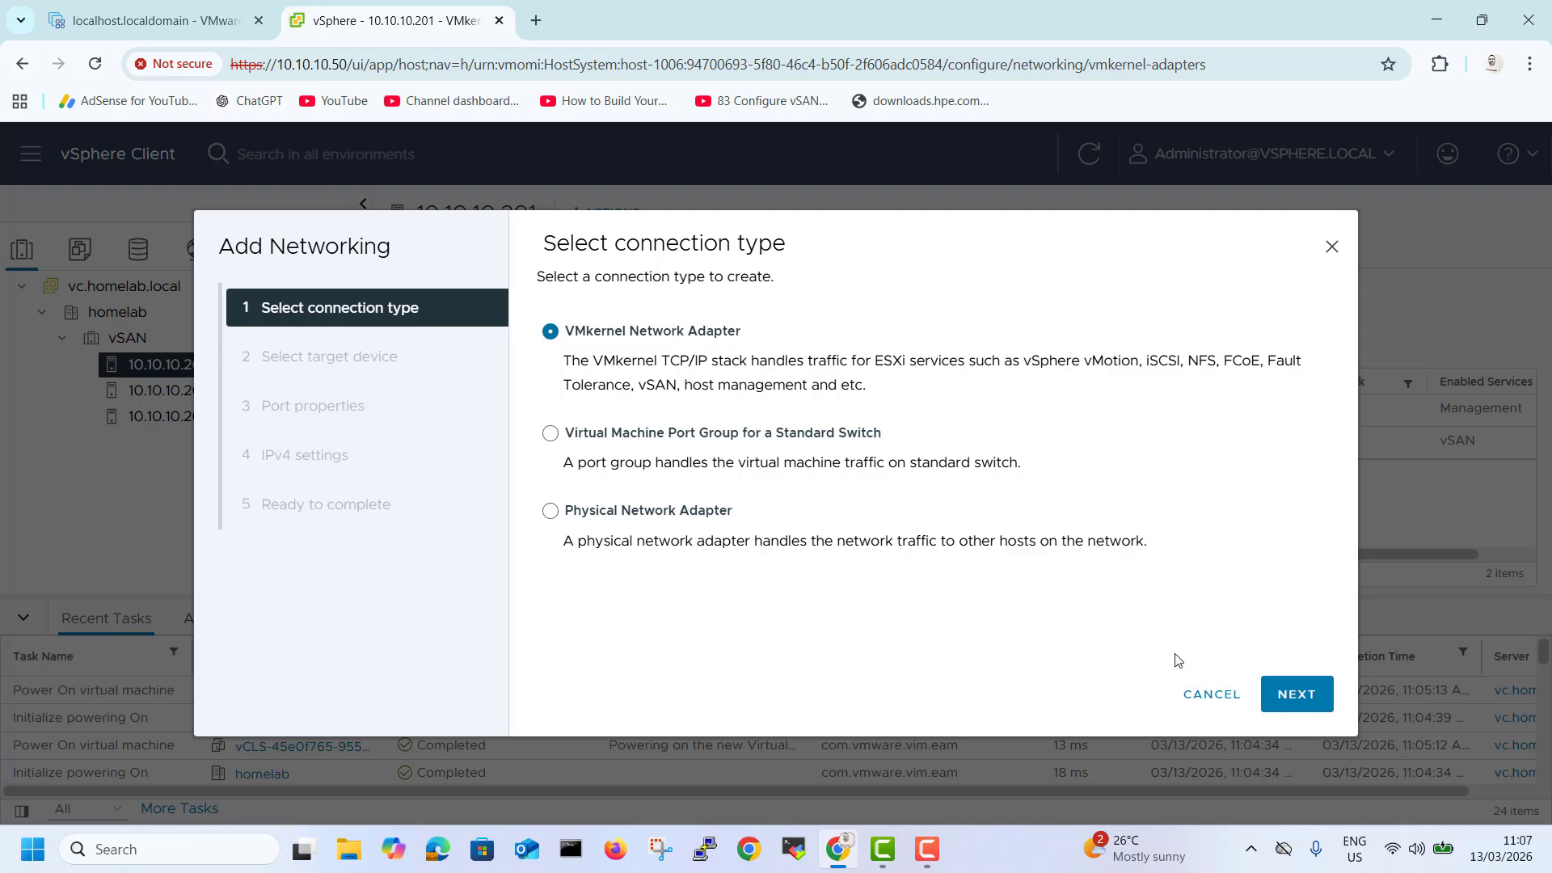
left_click(1296, 694)
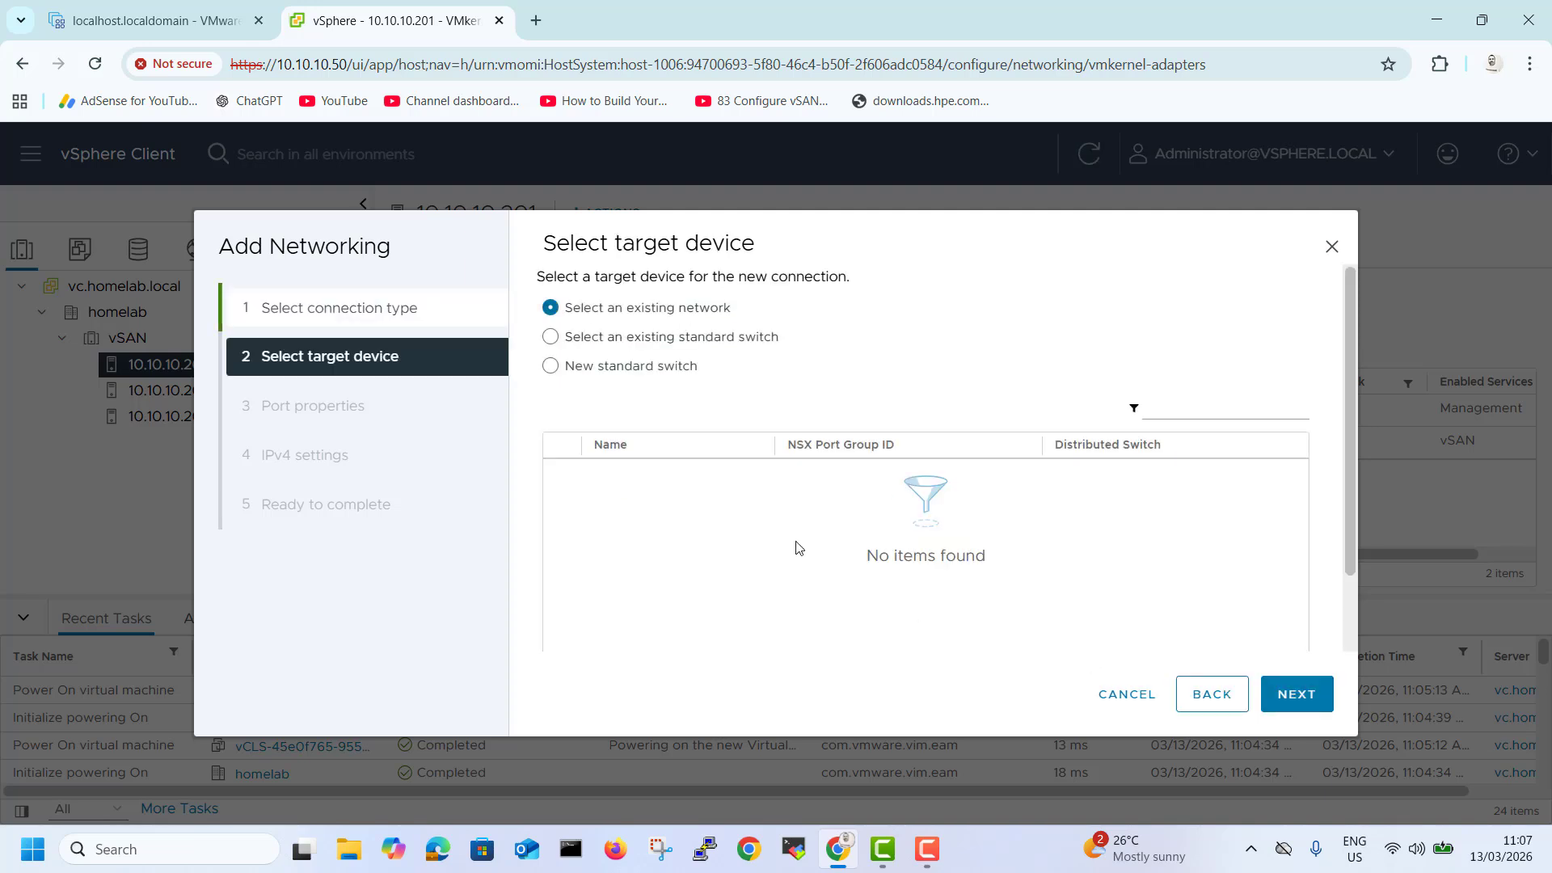
left_click(639, 344)
left_click(556, 474)
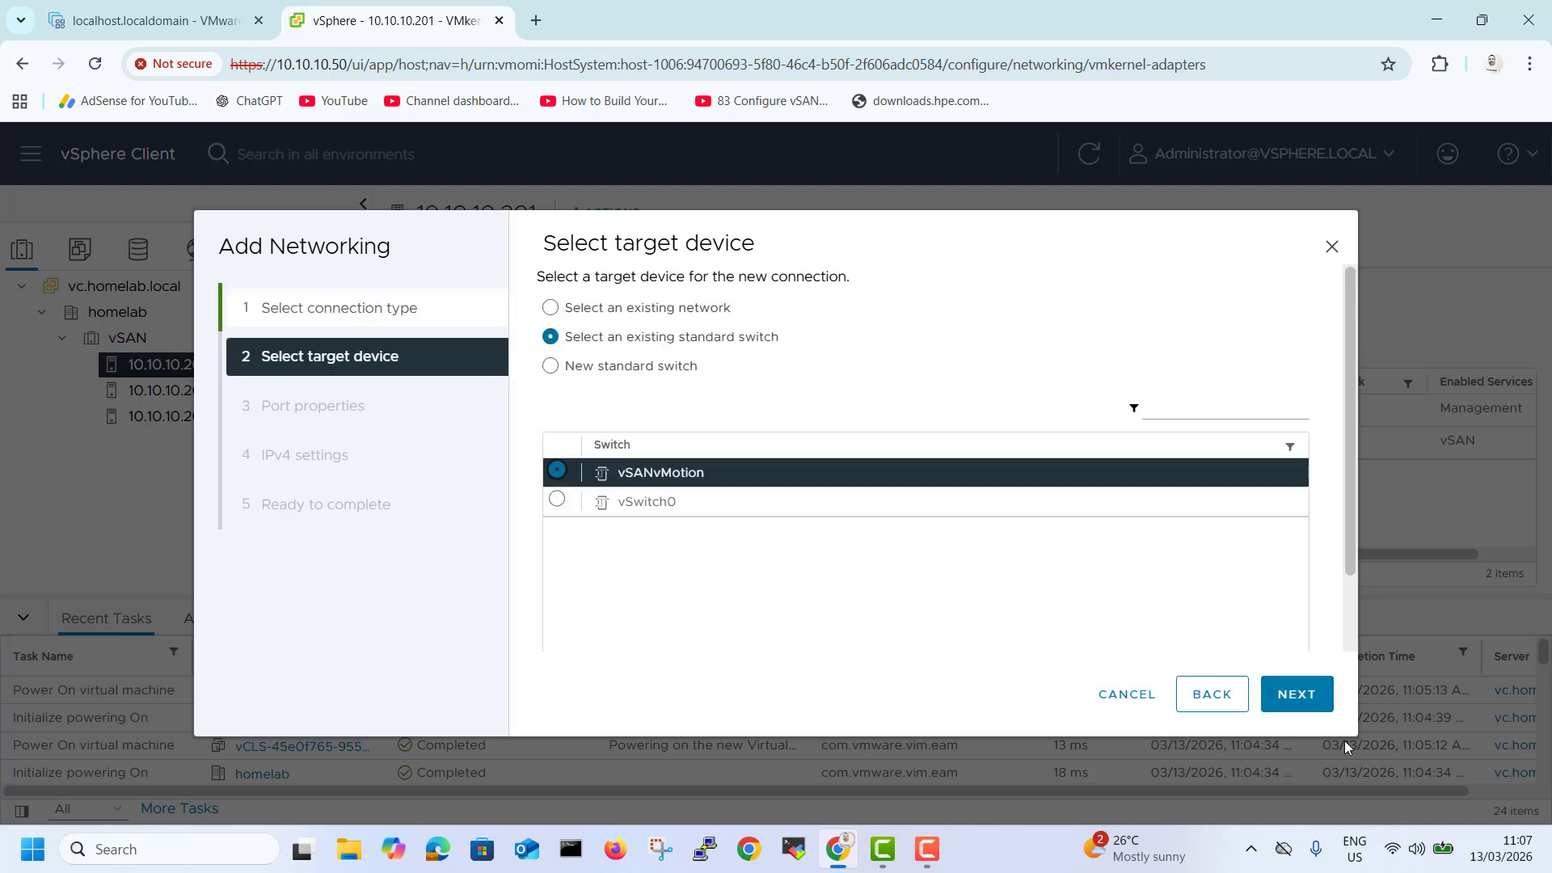
left_click(1295, 693)
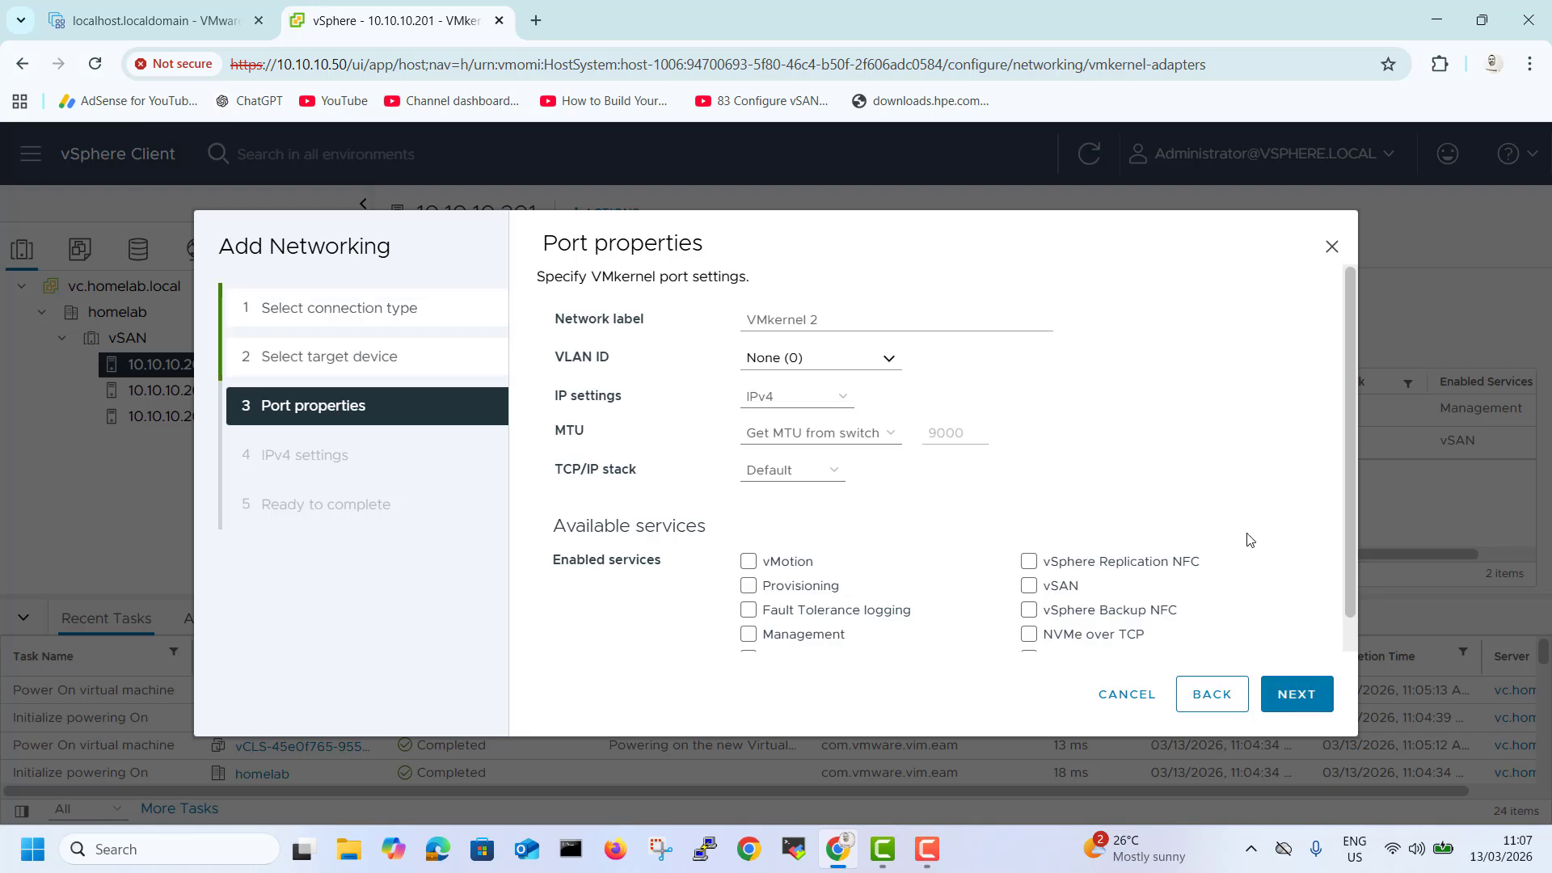
Enable the vMotion service in the new VMkernel adapter's port properties.
scroll(1357, 472, "down", 1)
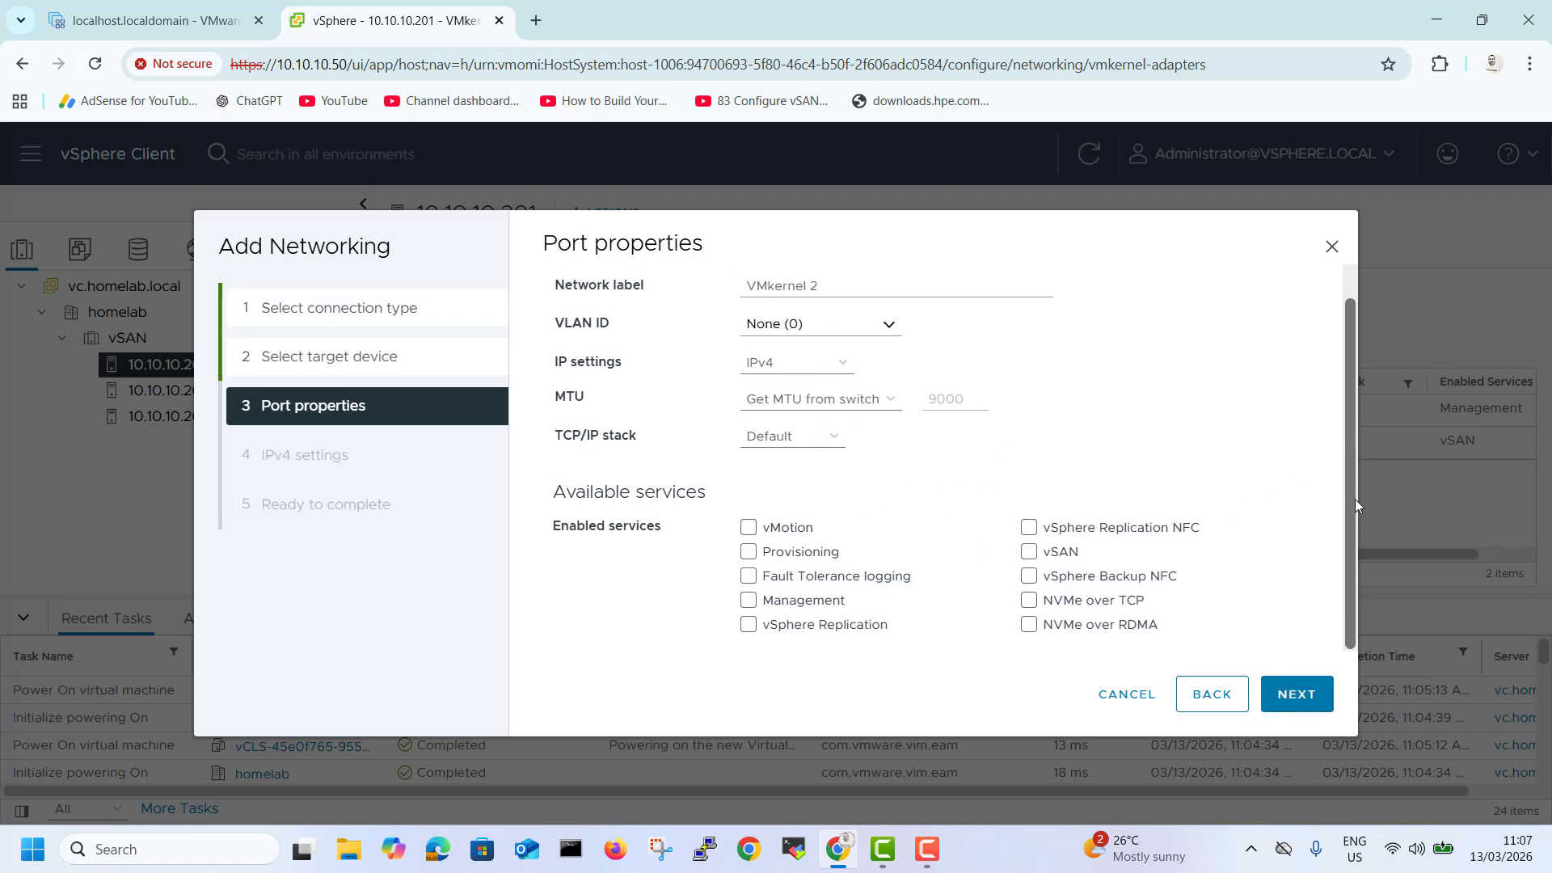
left_click(747, 528)
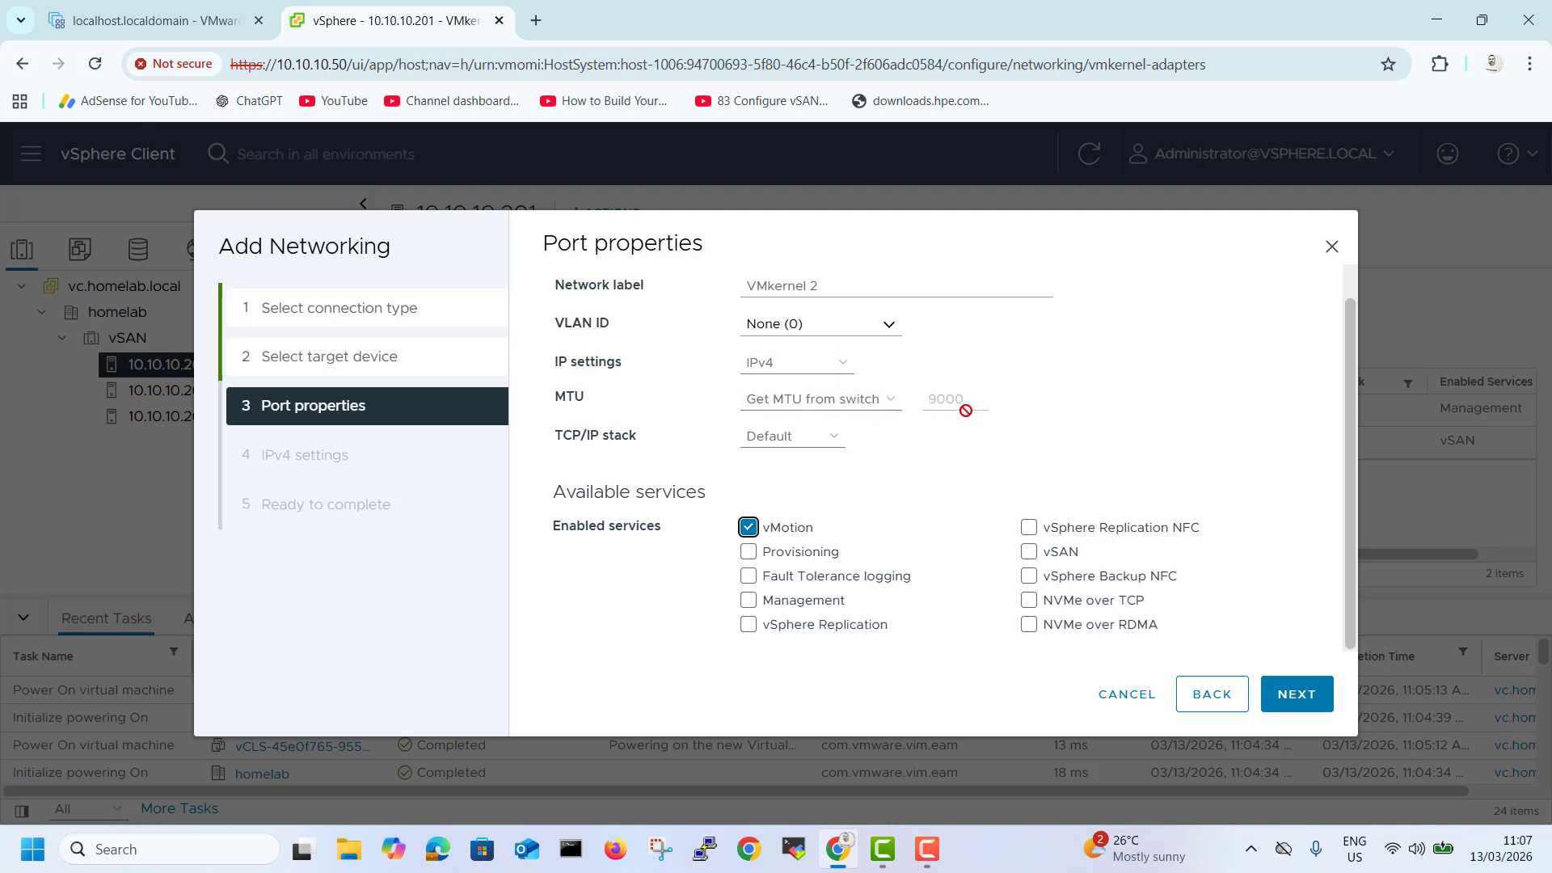
left_click(1296, 695)
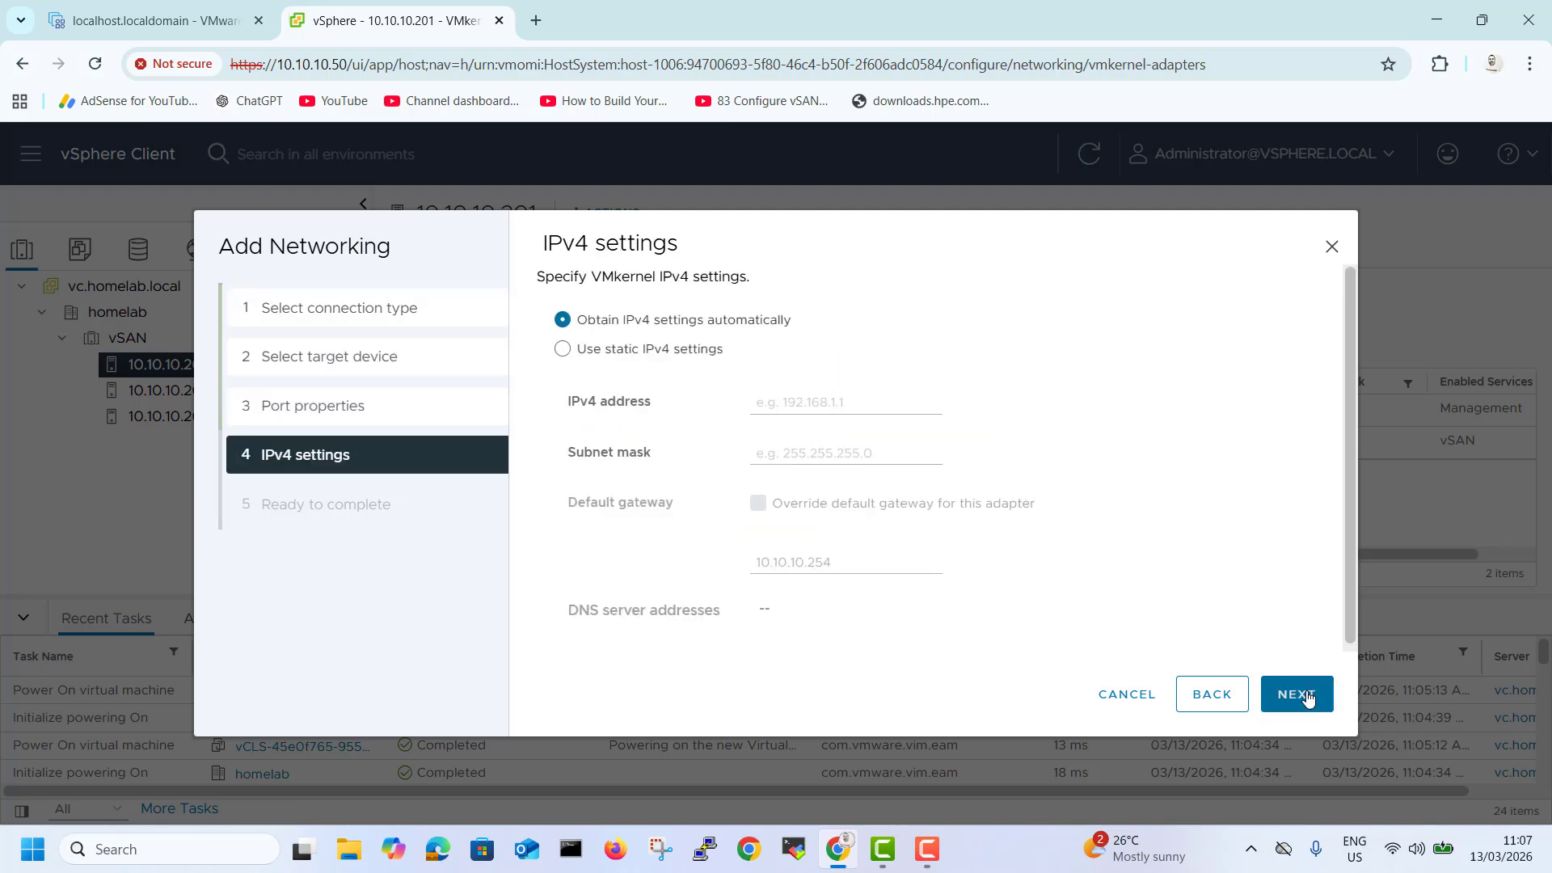
Assign static IPv4 address 192.168.1.1 with subnet mask 255.255.255.0 and finish adding the adapter.
left_click(563, 350)
left_click(752, 399)
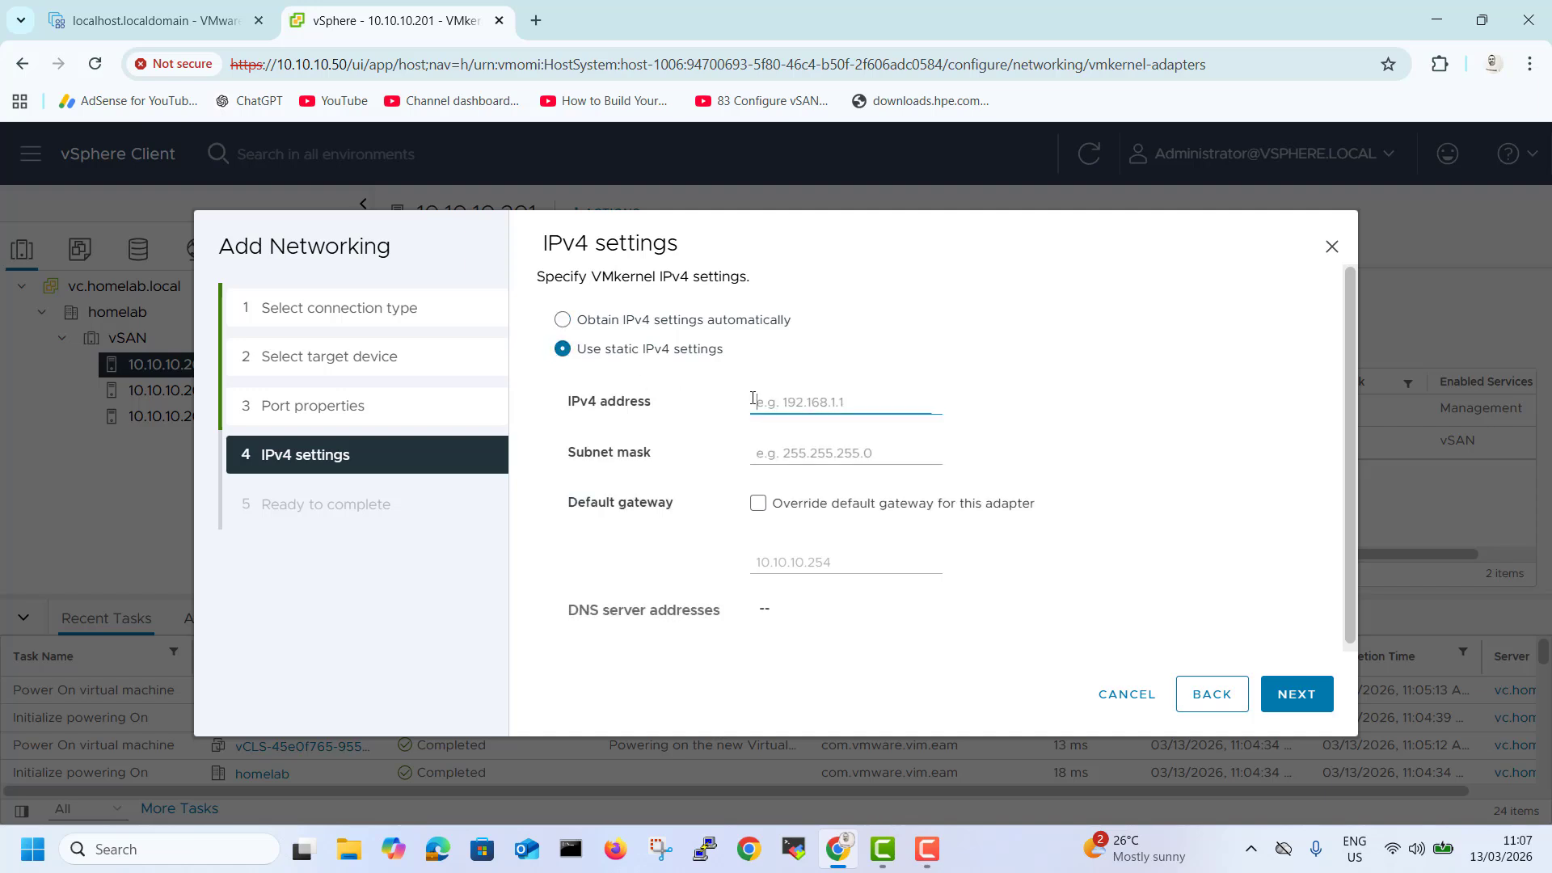
type("192.168.1.1")
left_click(784, 456)
type("255.255.255.0")
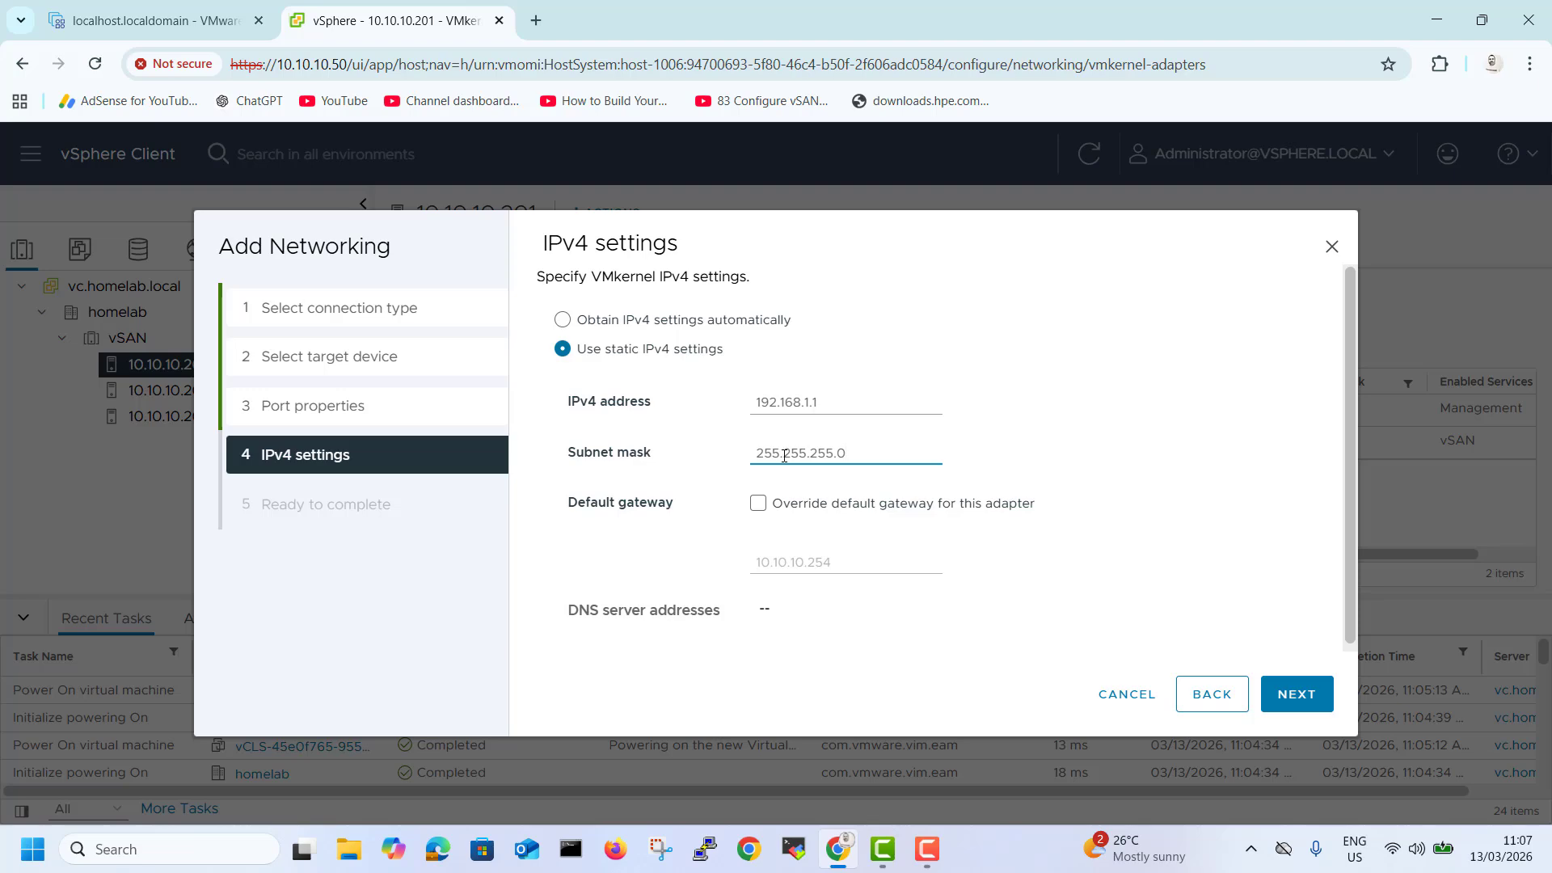
left_click(1297, 695)
left_click(1326, 697)
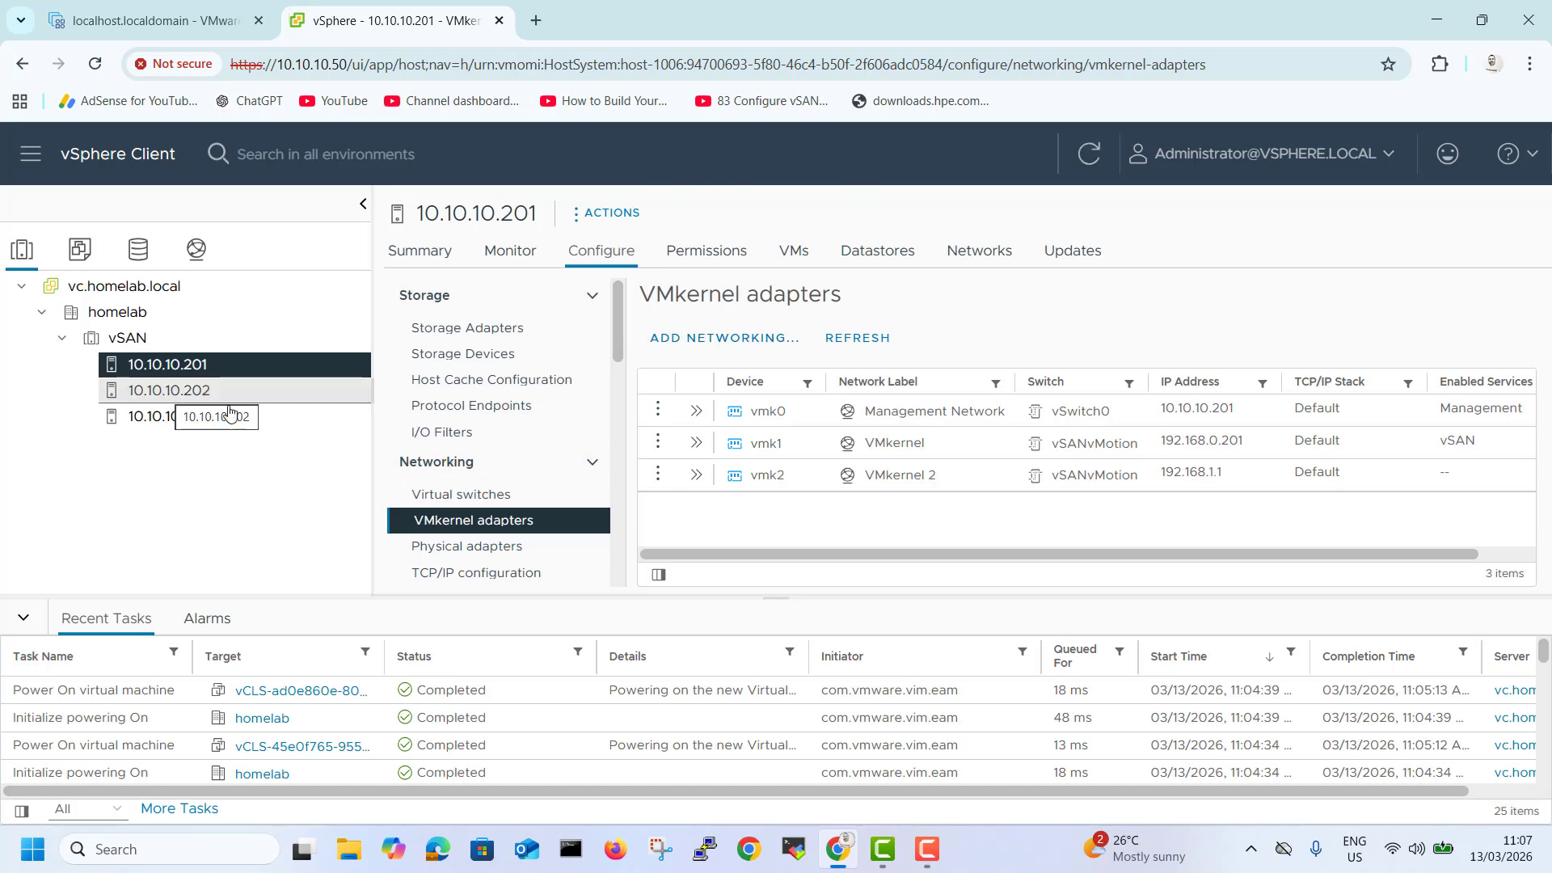
Start adding a VMkernel network adapter on the existing standard switch vSANvMotion for host 10.10.10.202.
left_click(168, 394)
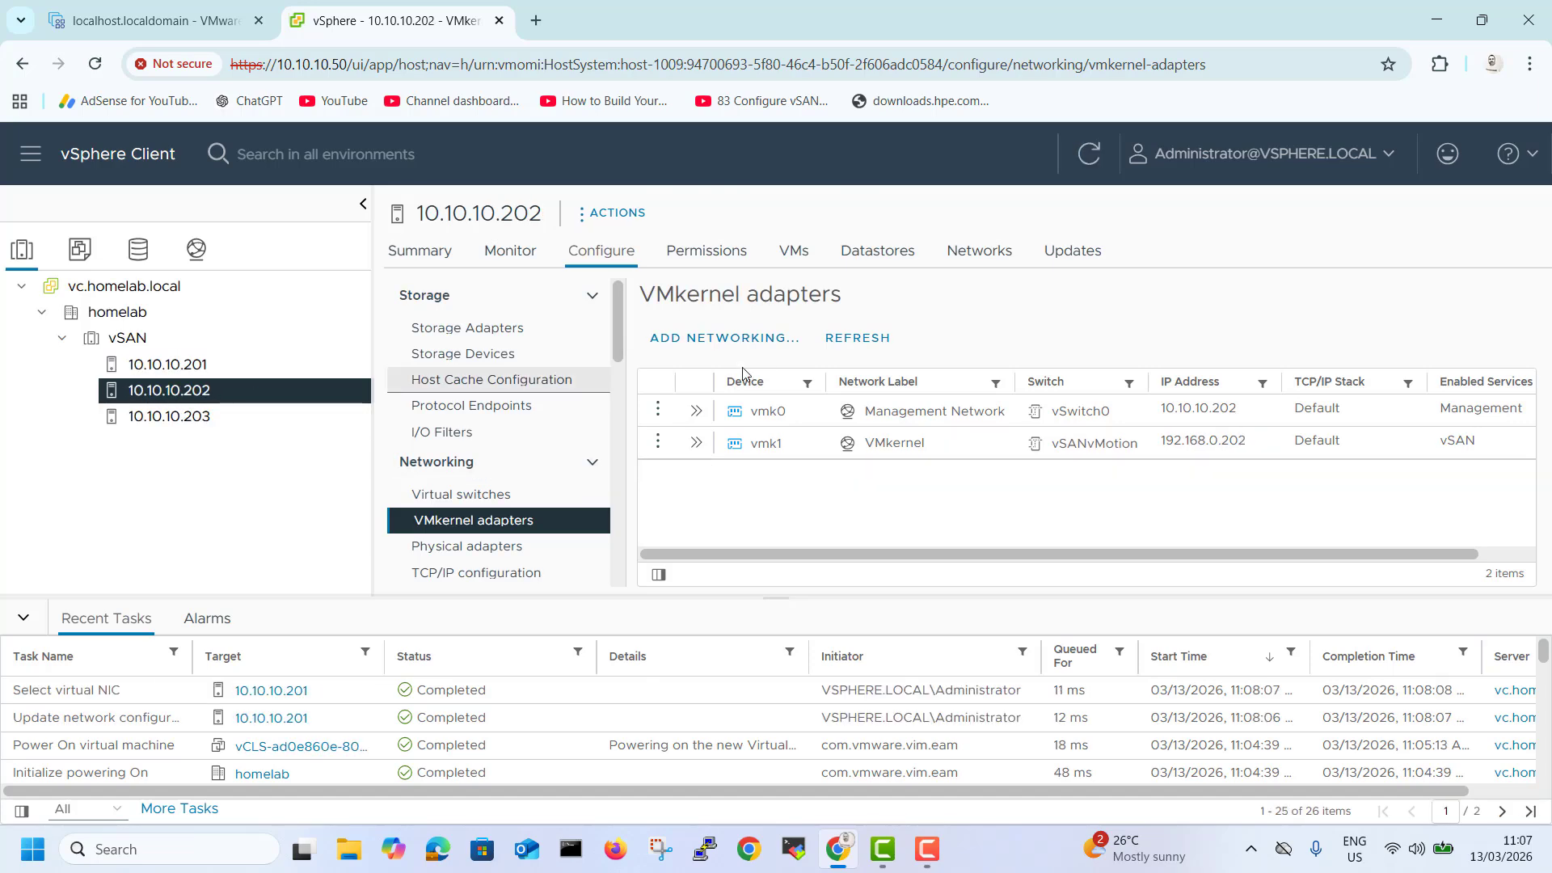
left_click(731, 339)
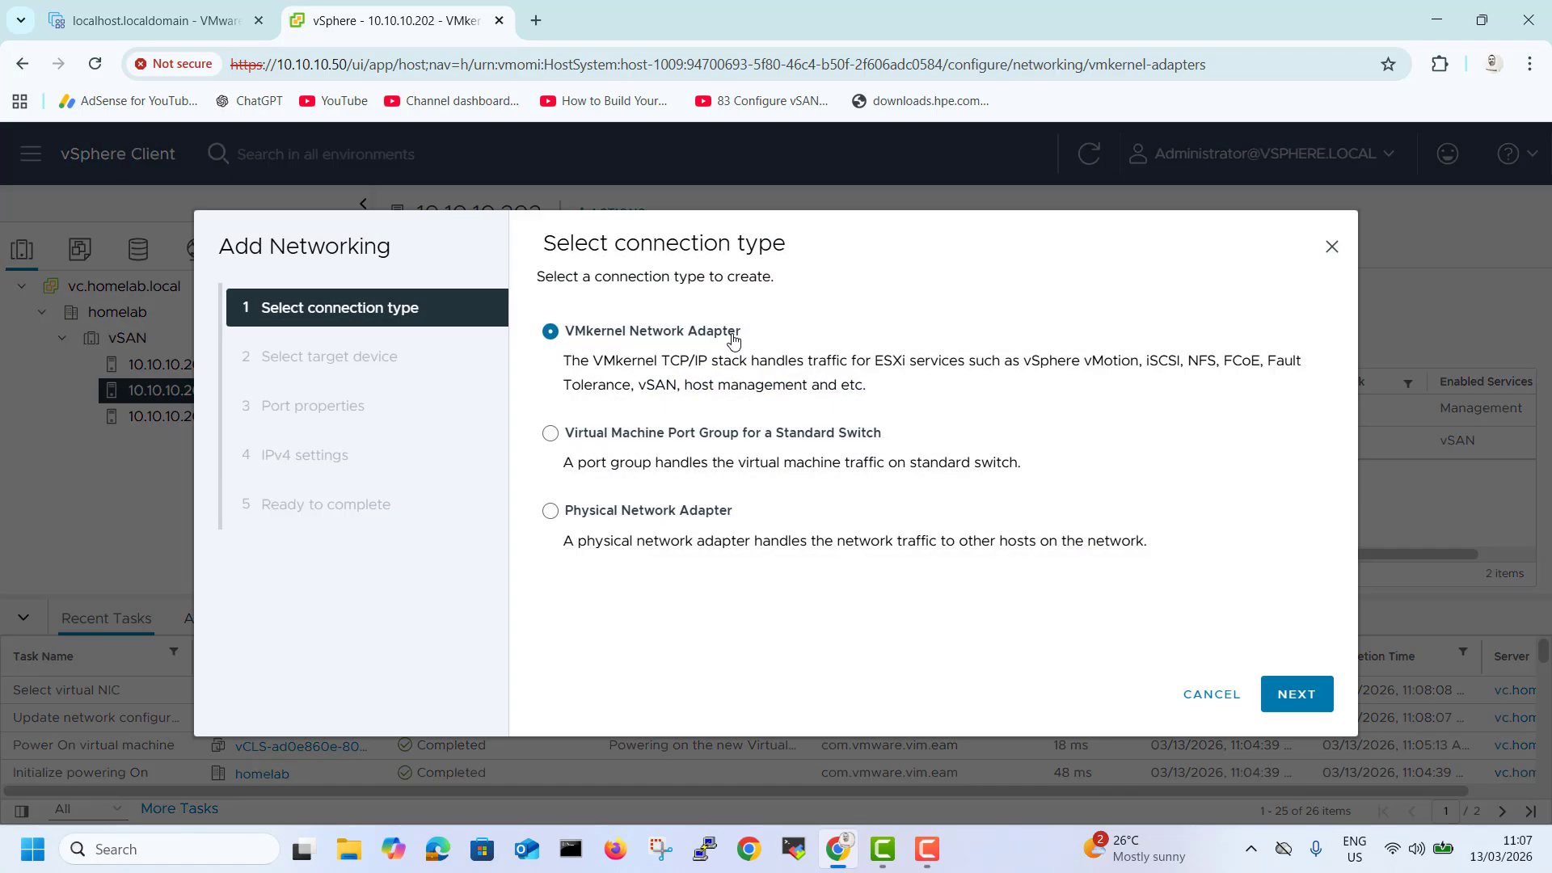
left_click(1296, 694)
left_click(677, 337)
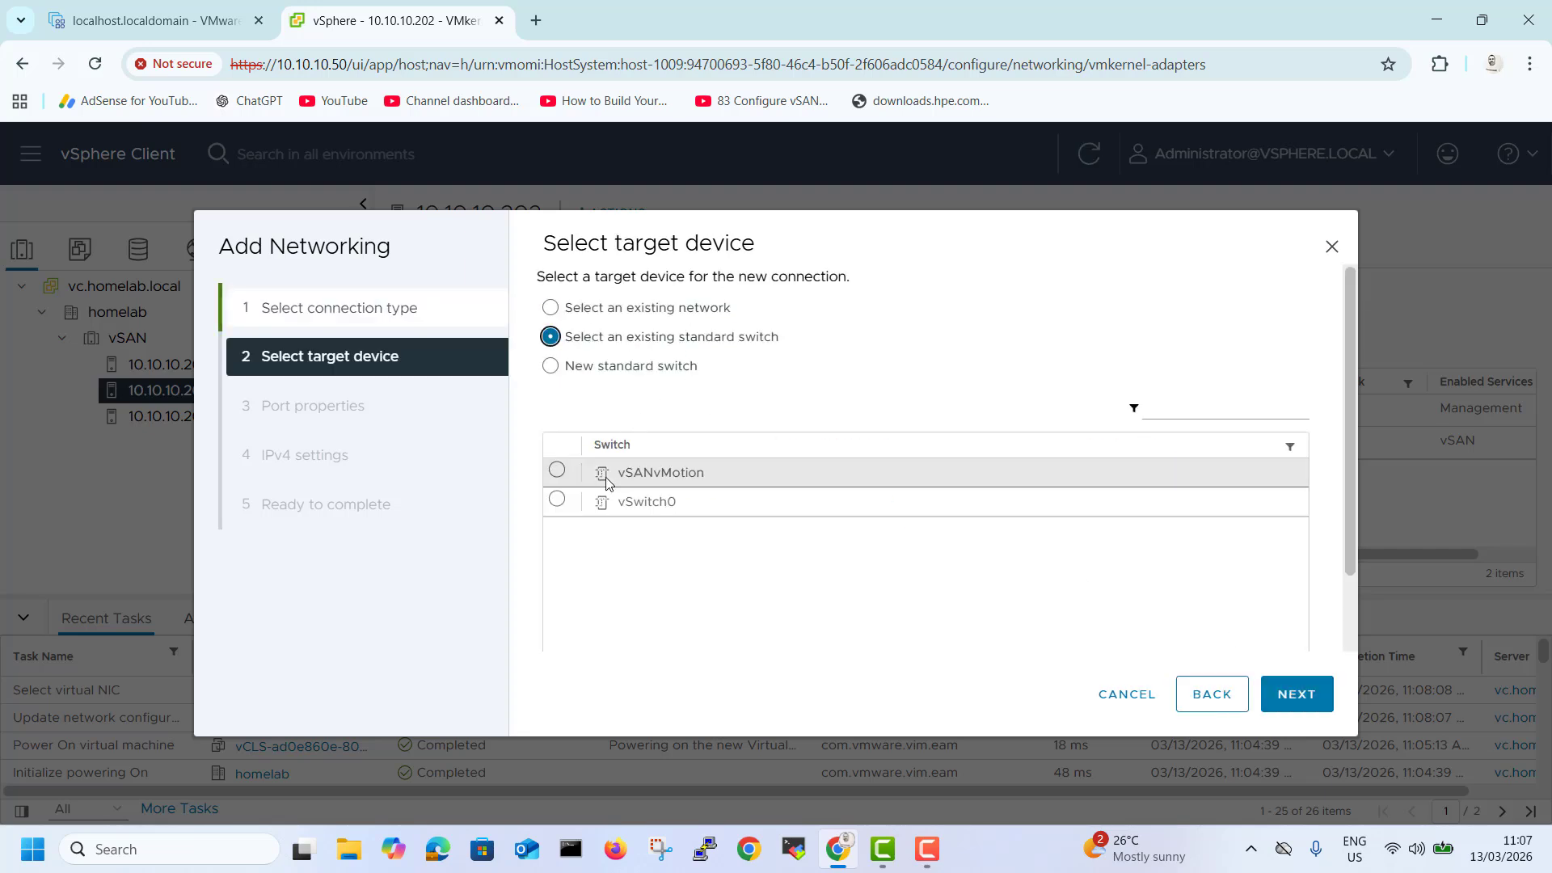
left_click(557, 471)
left_click(1307, 705)
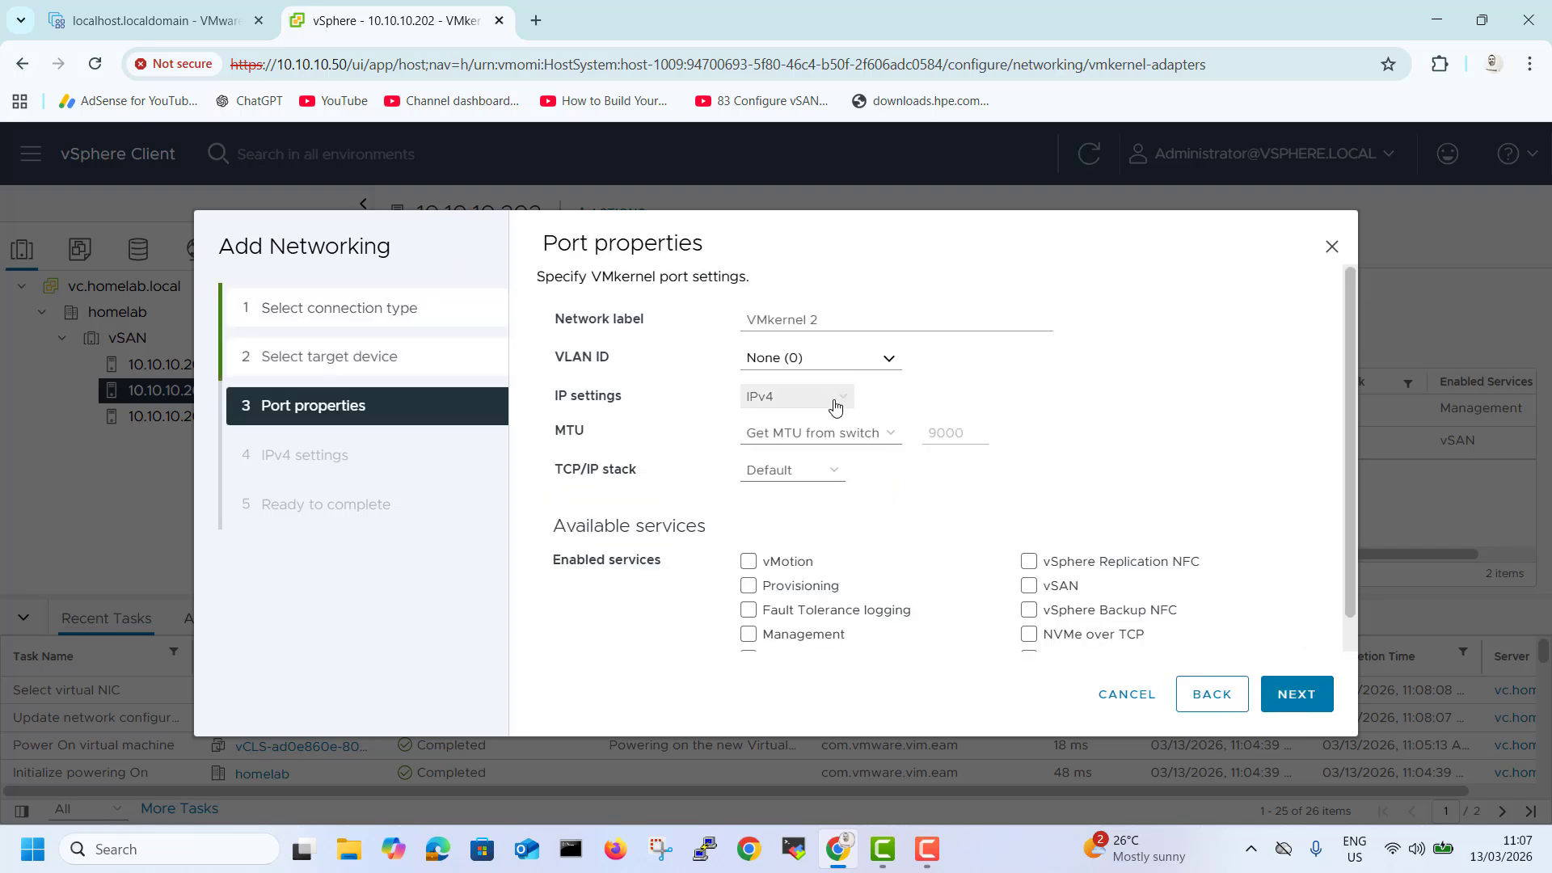
Enable the vMotion service in the new VMkernel adapter's port properties.
left_click(747, 563)
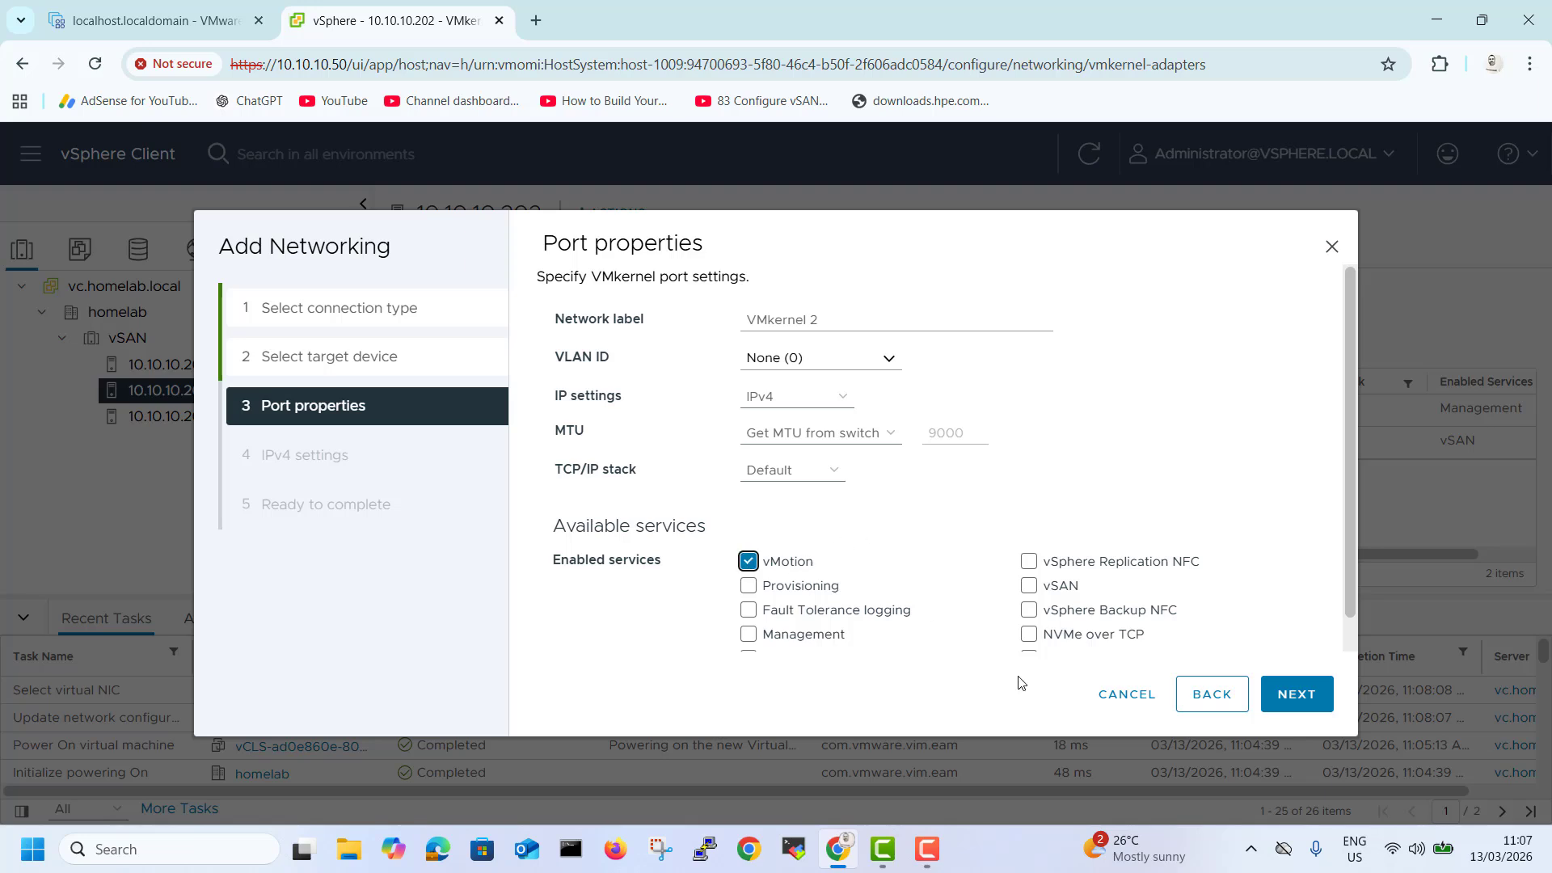
left_click(1291, 693)
Assign static IPv4 address 192.168.1.2 with subnet mask 255.255.255.0 and finish adding the adapter.
left_click(607, 353)
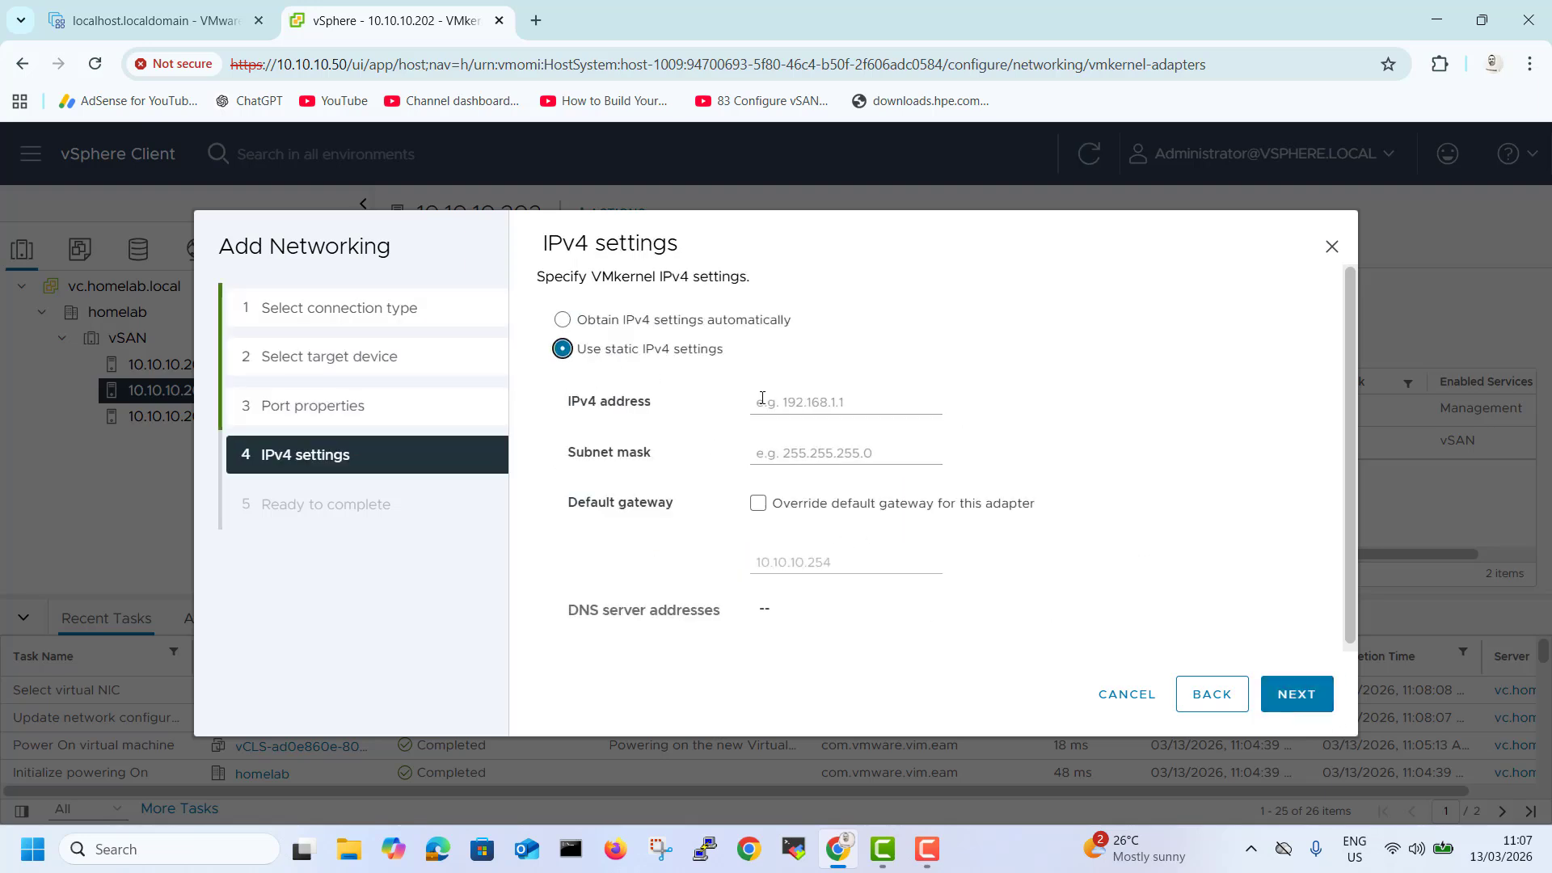
left_click(771, 400)
type("192.168.1.2")
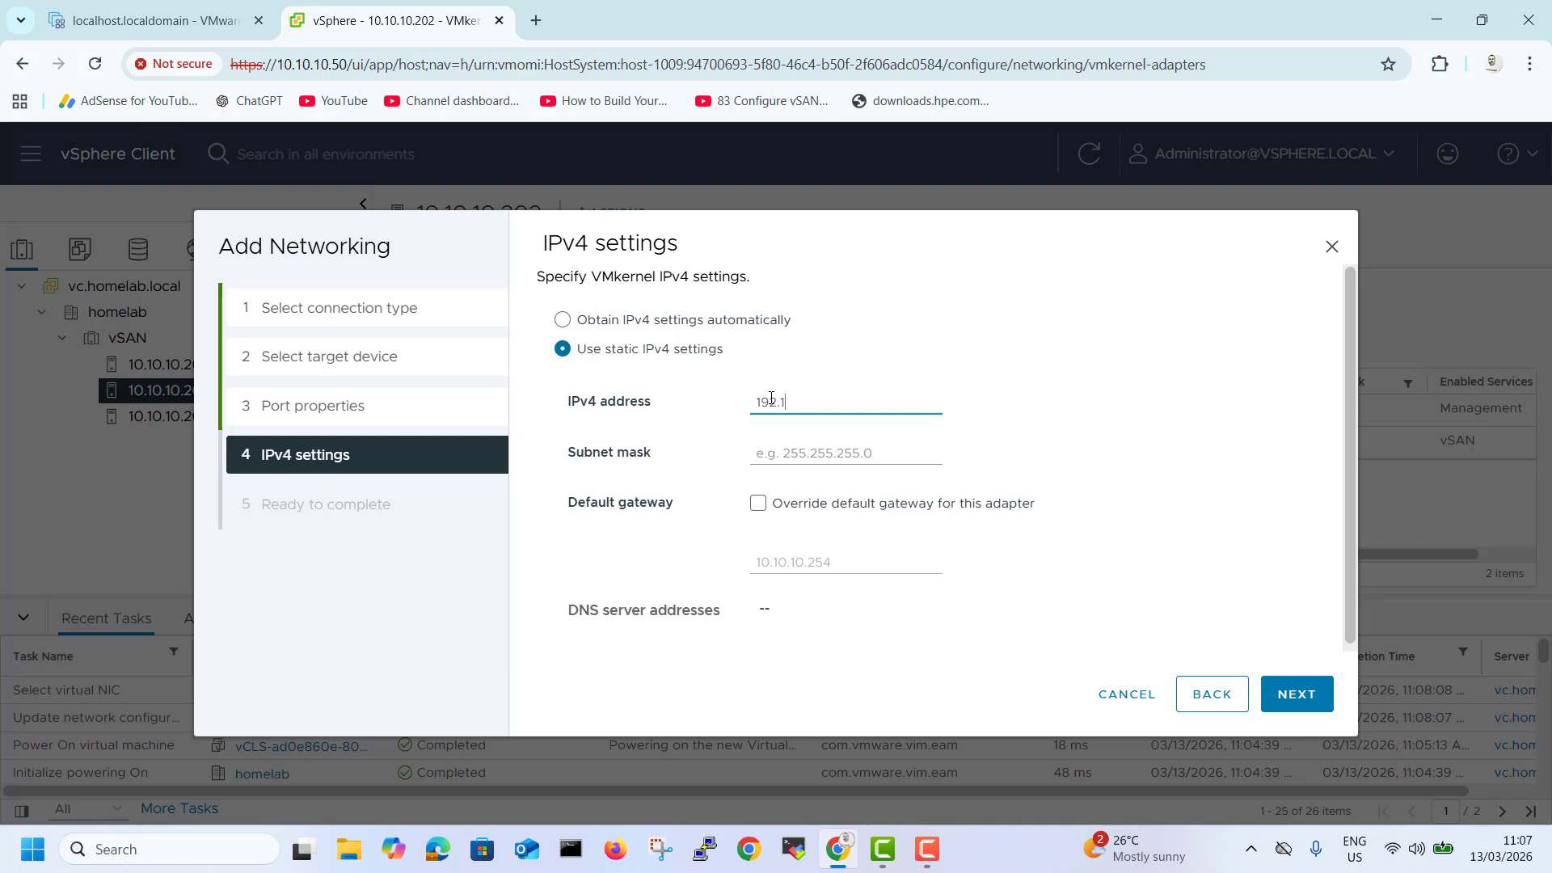
left_click(798, 452)
type("255.255.255.0")
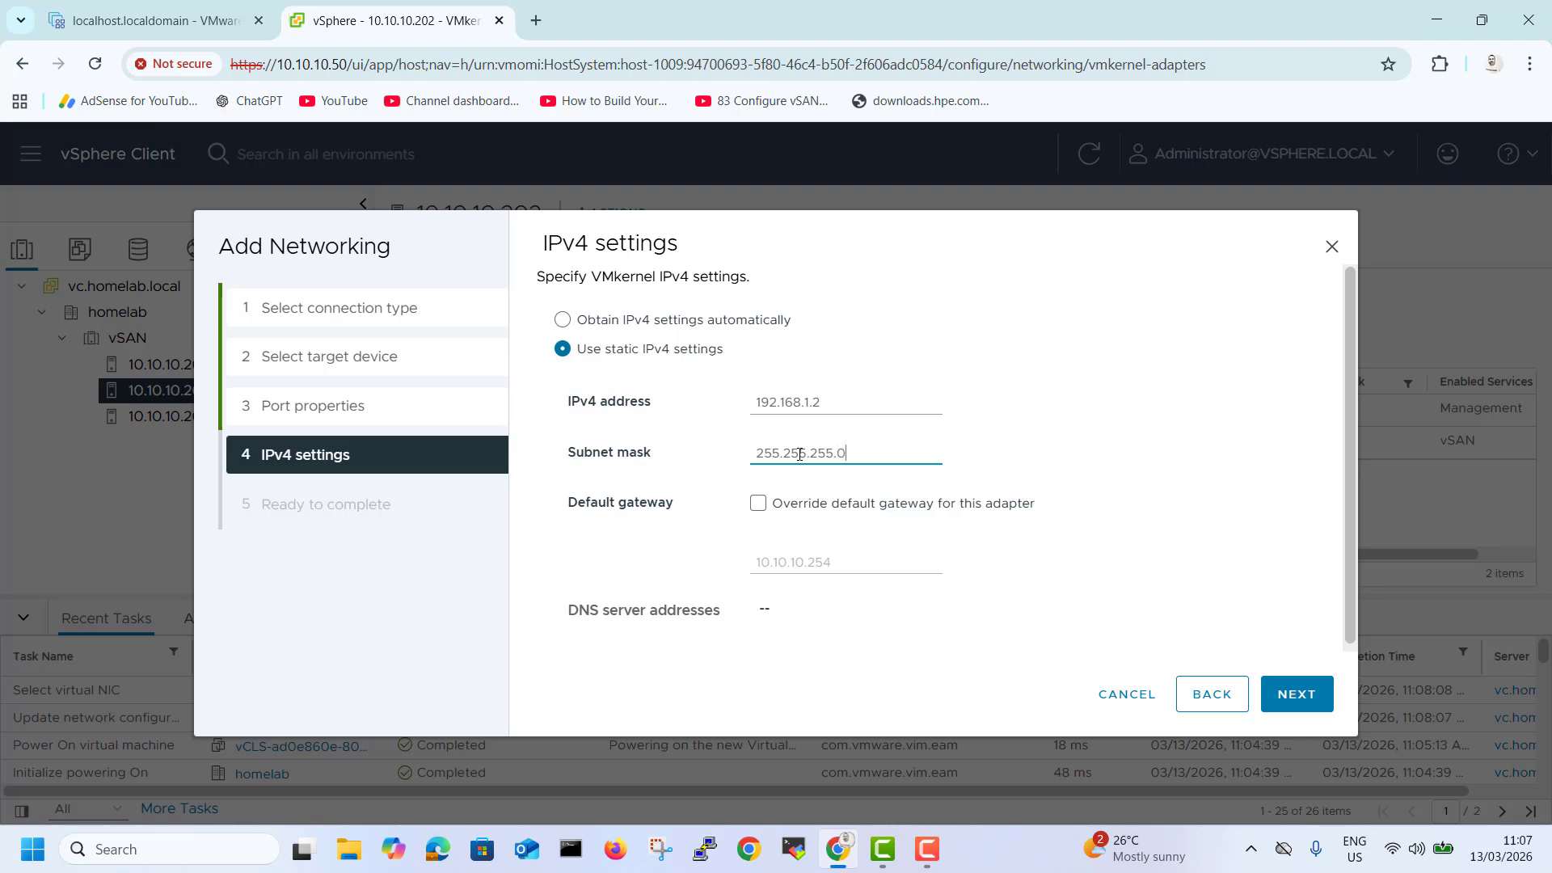
left_click(1324, 694)
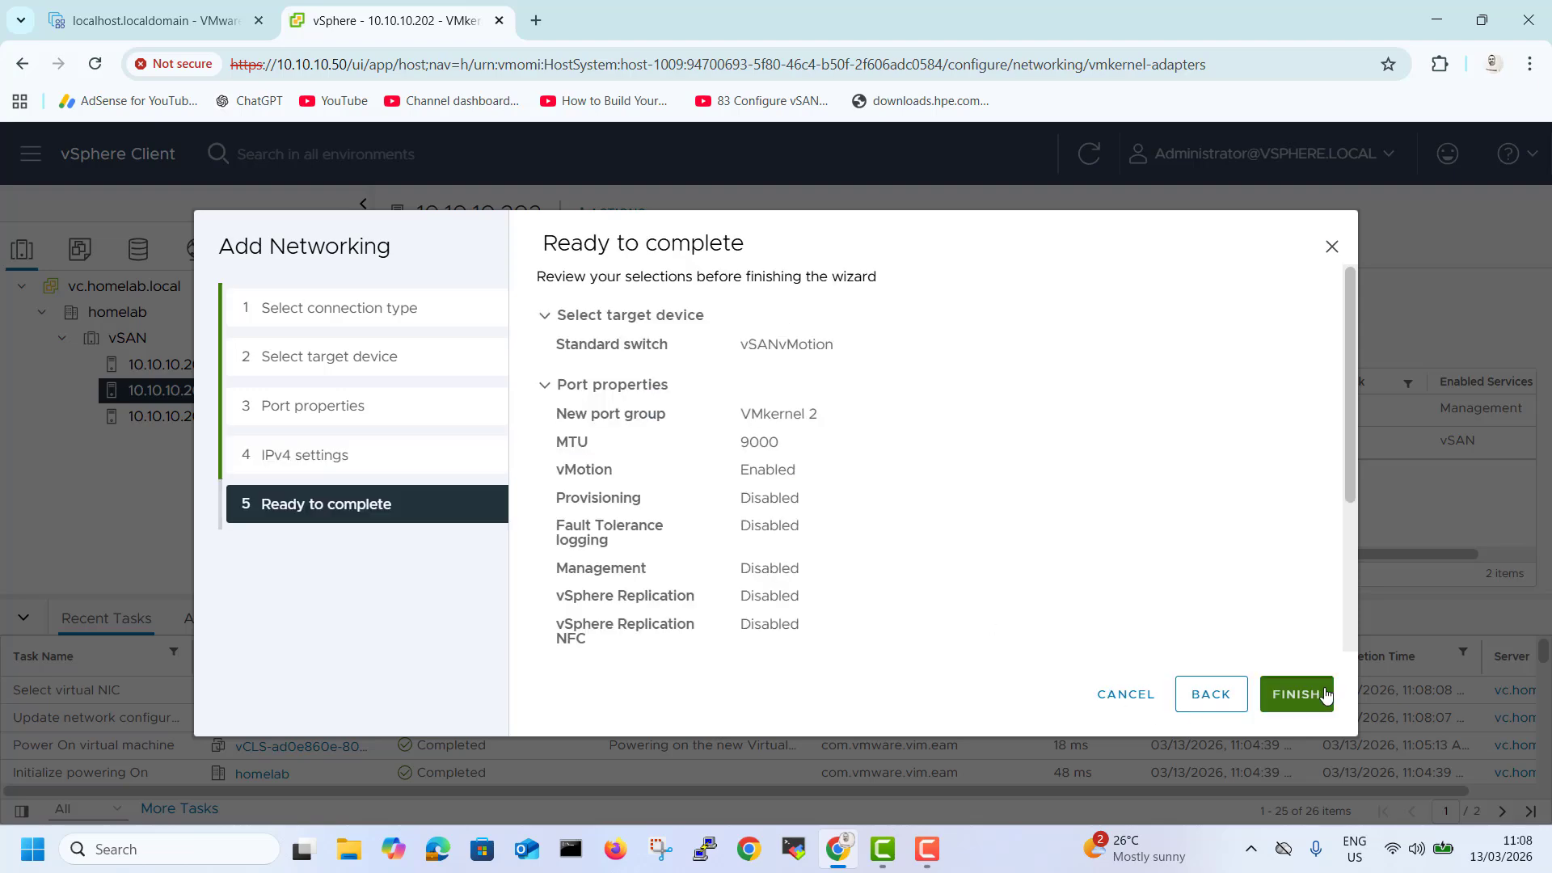
left_click(1296, 693)
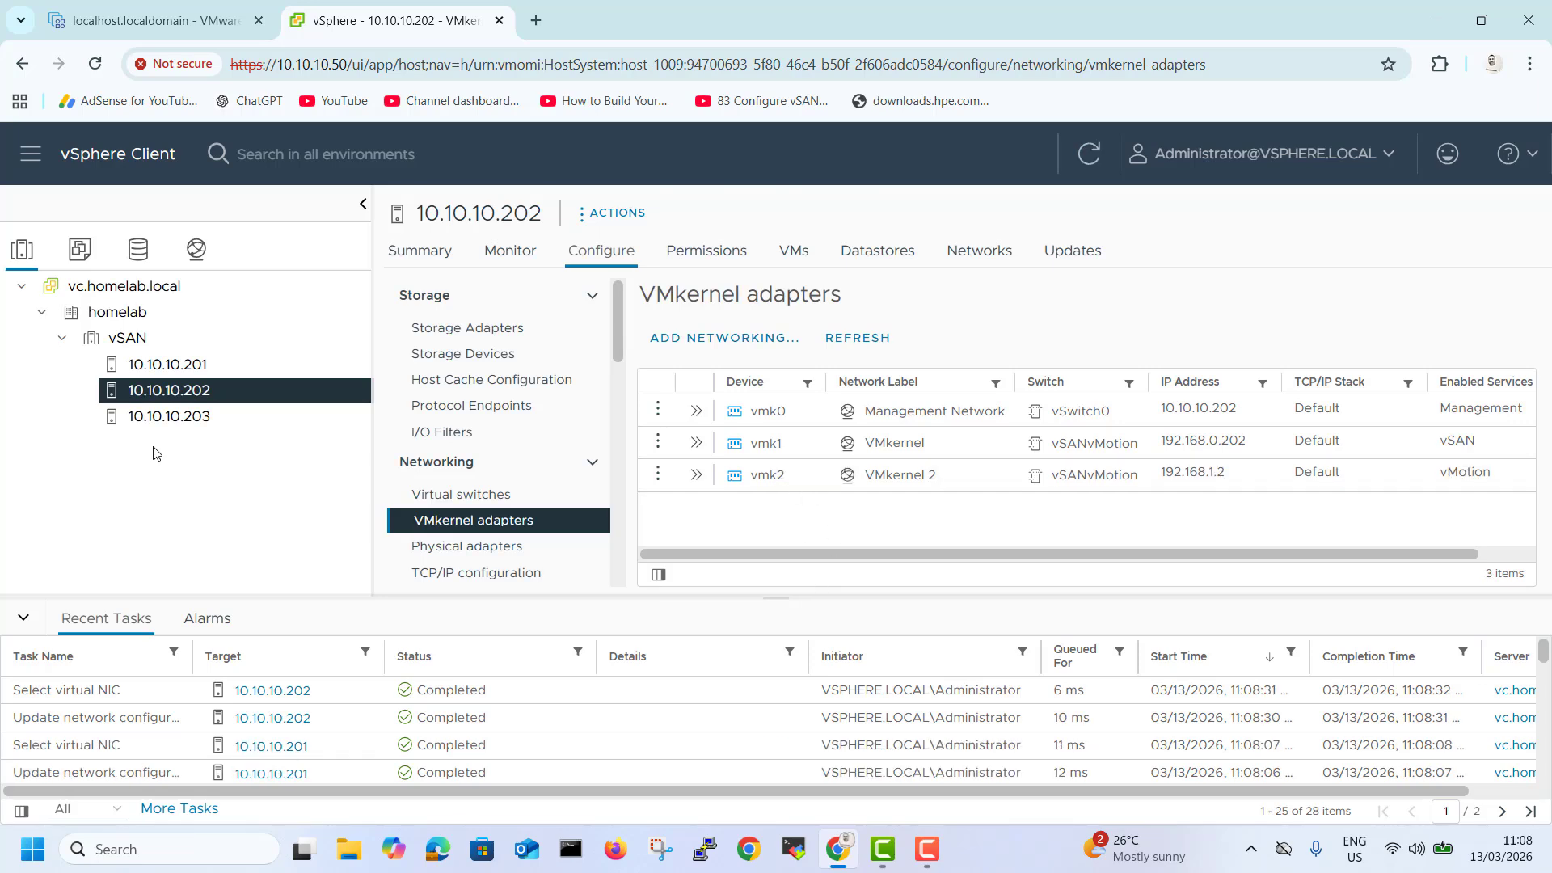
Start adding a VMkernel network adapter on the existing standard switch vSANvMotion for host 10.10.10.203.
left_click(158, 420)
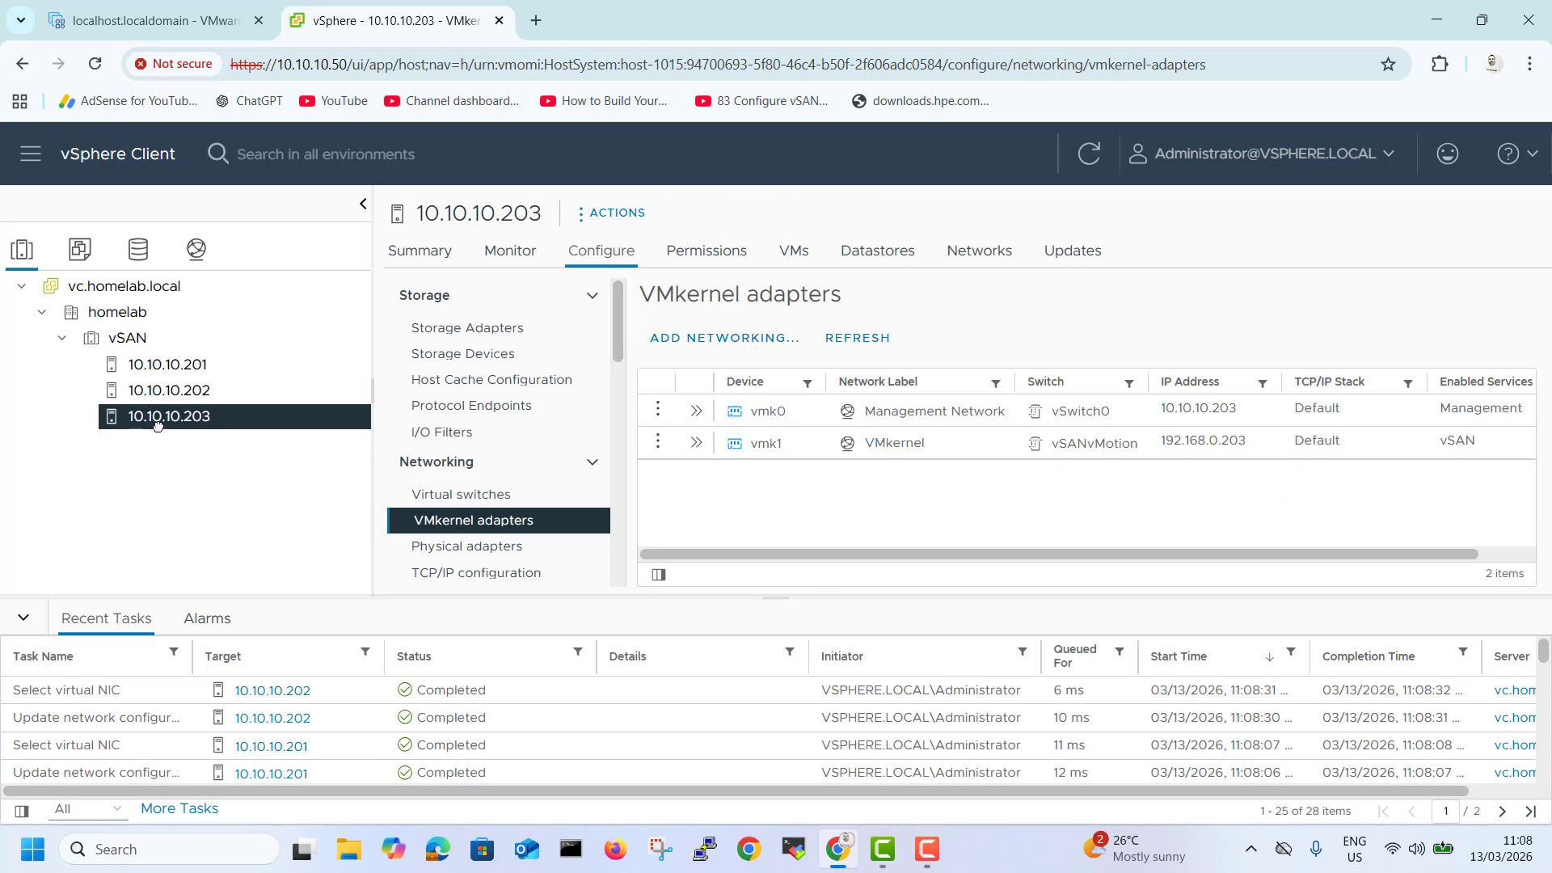
left_click(752, 339)
left_click(1307, 700)
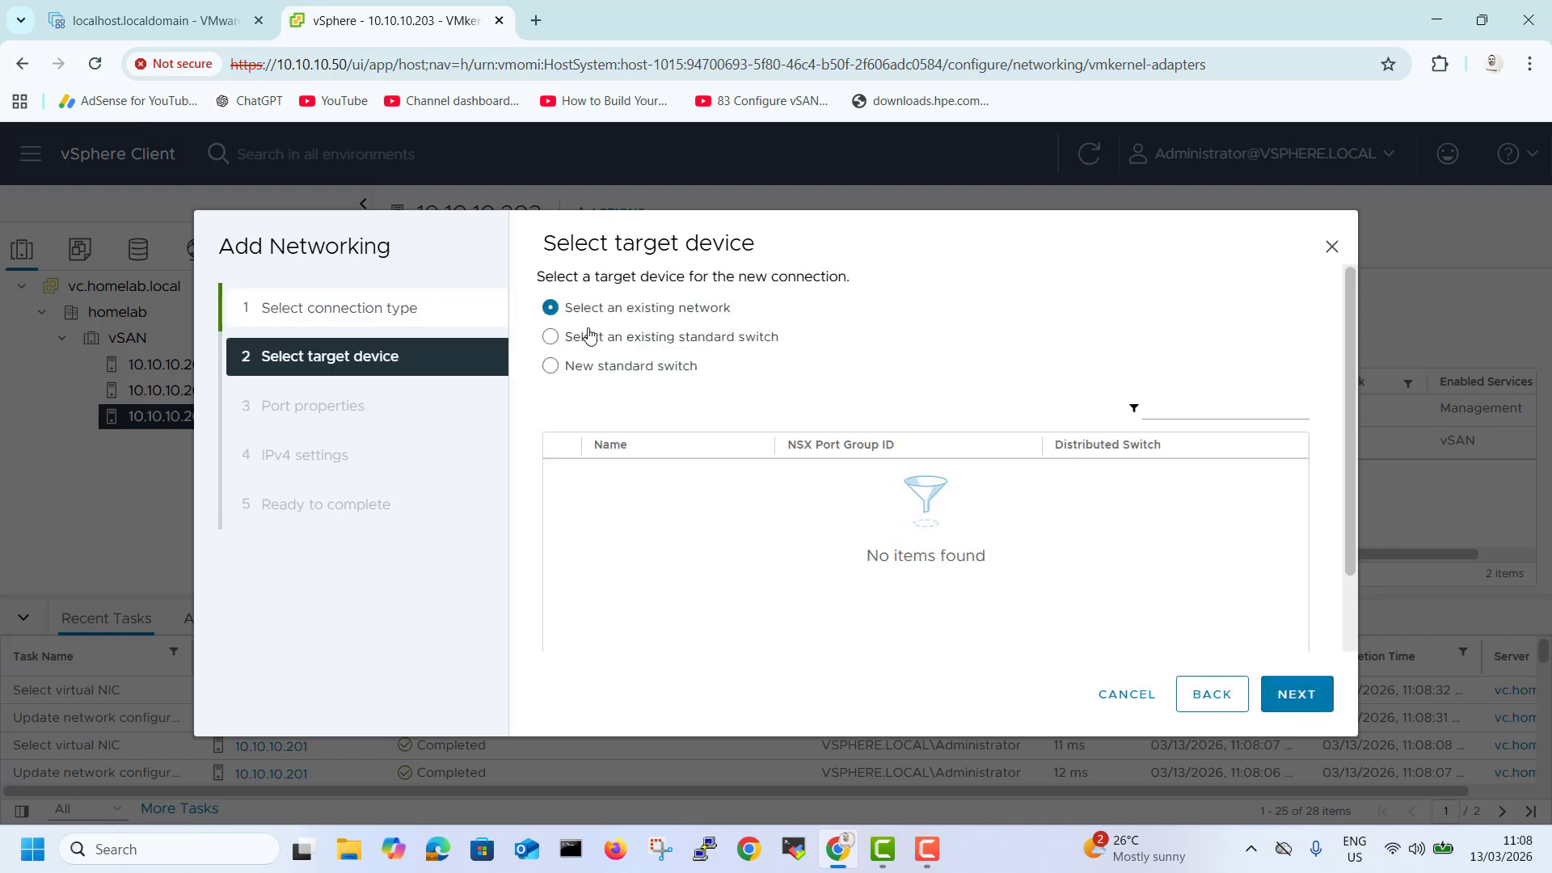
left_click(551, 337)
left_click(558, 471)
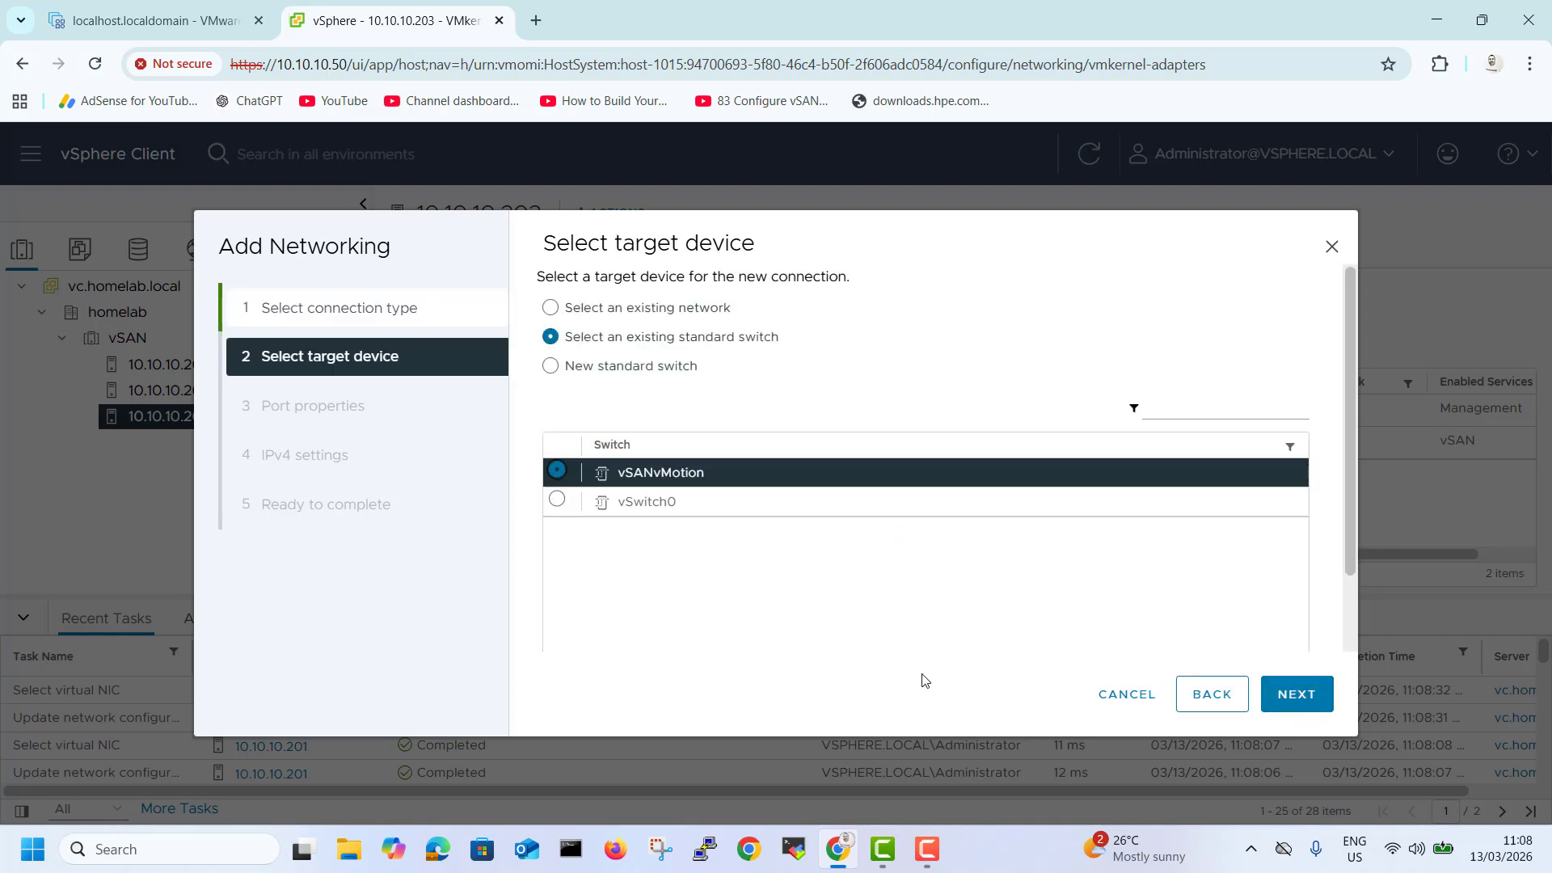
left_click(1296, 702)
Enable the vMotion service in the new VMkernel adapter's port properties.
left_click(748, 561)
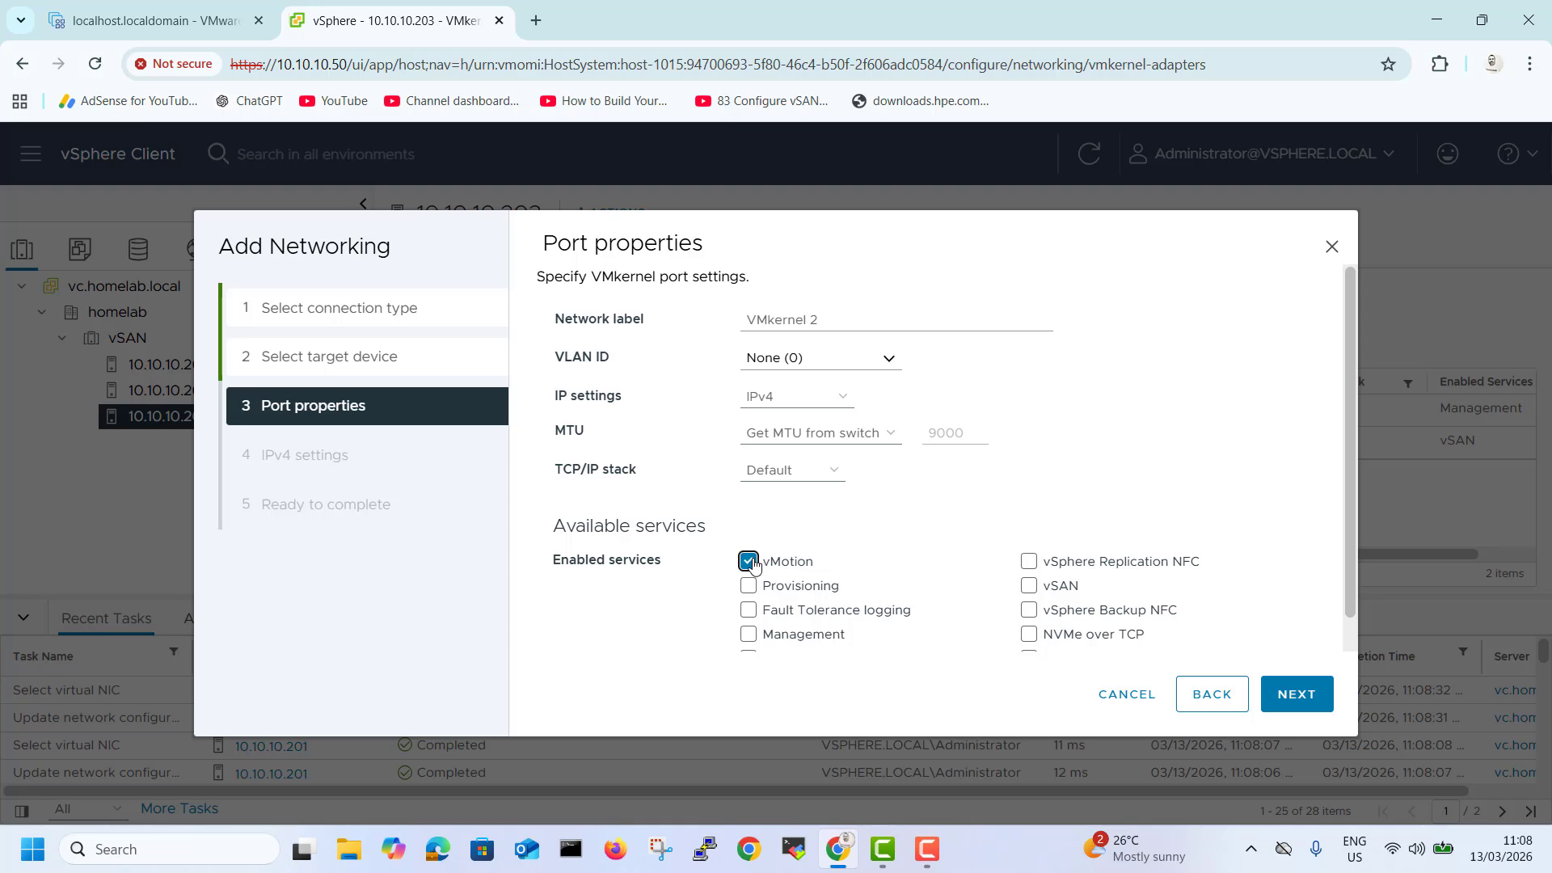
left_click(1296, 693)
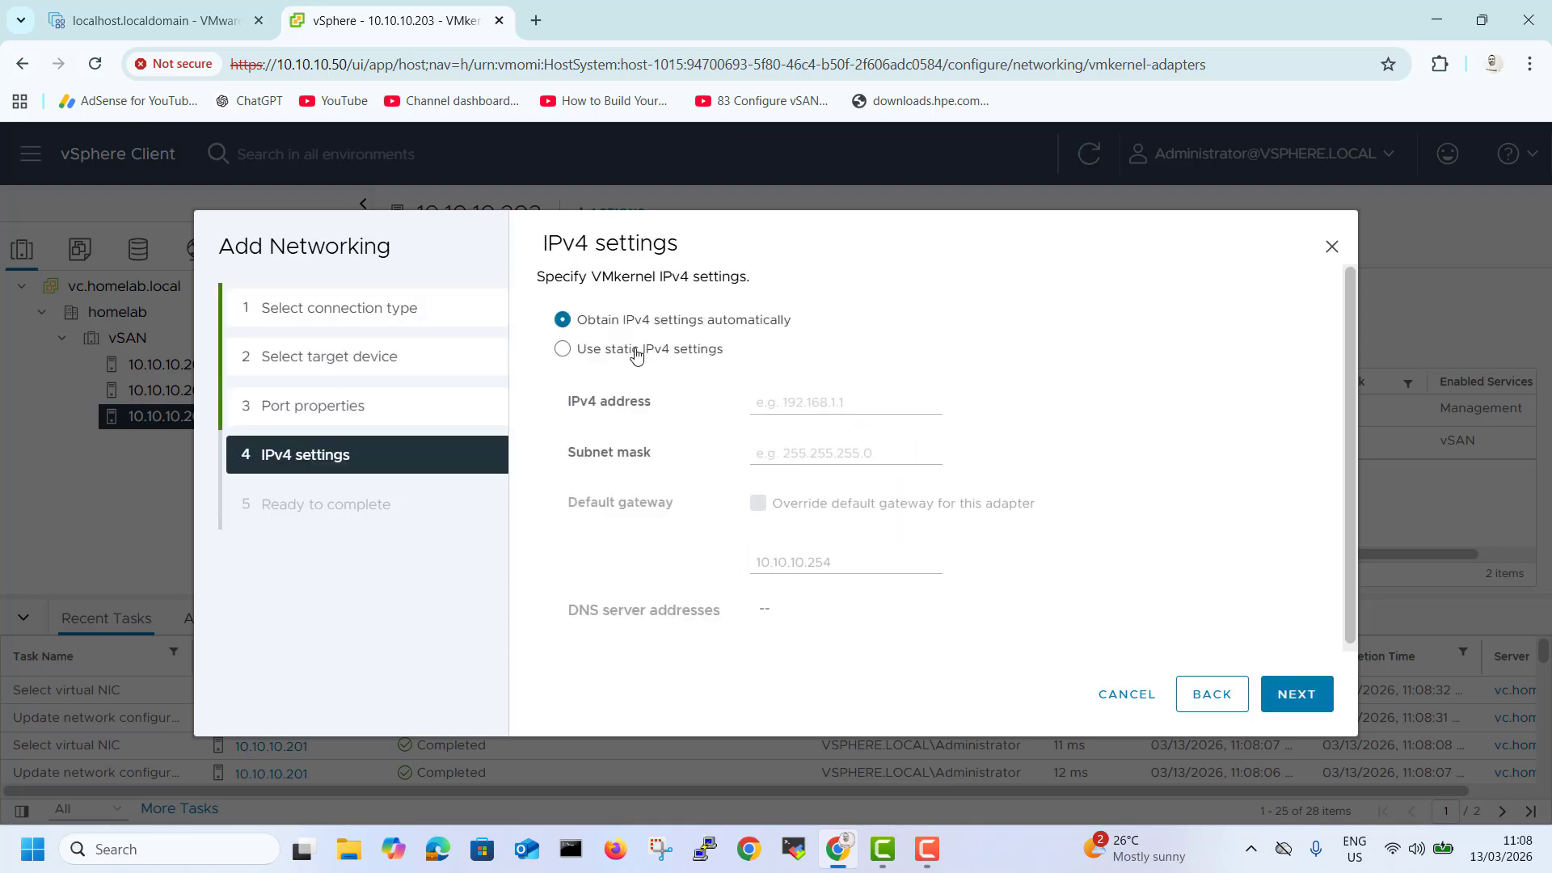
Assign static IPv4 address 192.168.1.3 with subnet mask 255.255.255.0 and finish adding the adapter.
left_click_drag(640, 353, 631, 354)
left_click(571, 350)
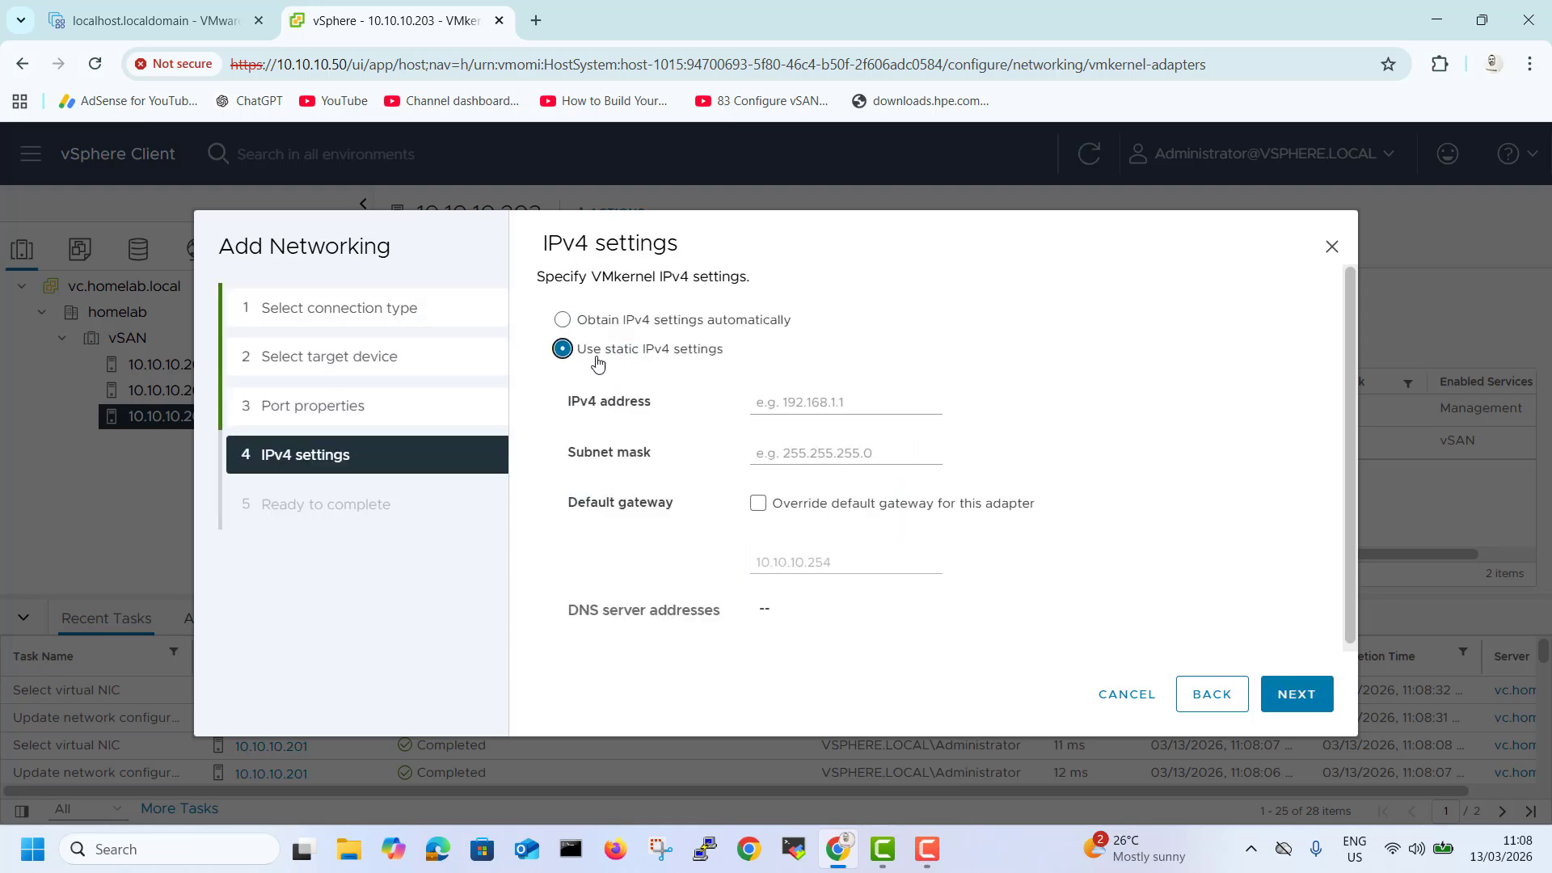
left_click(788, 404)
type("192.168.1.3")
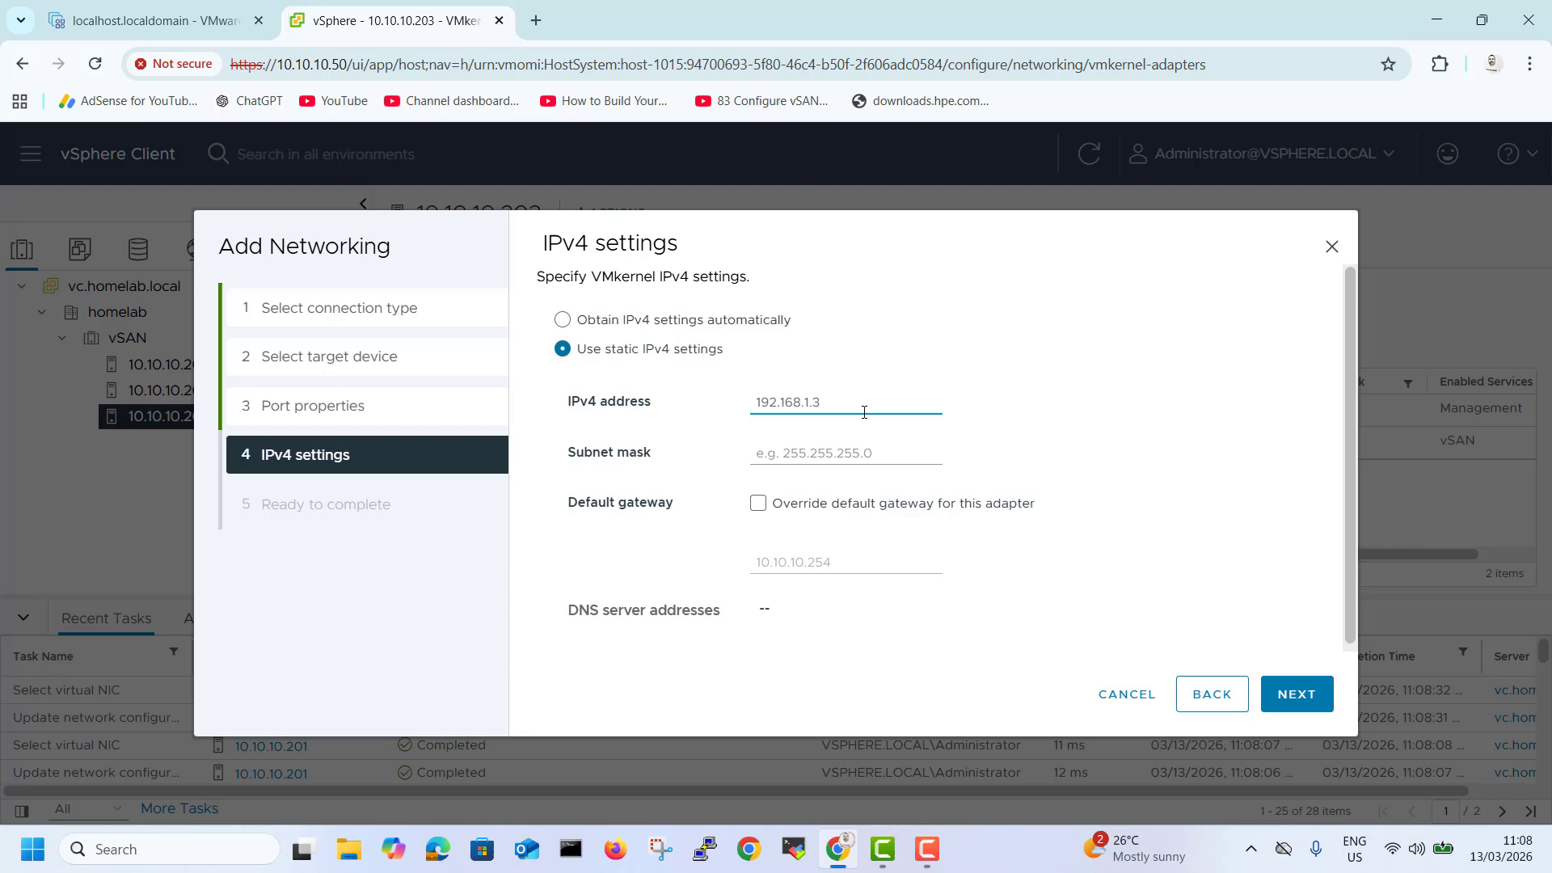
left_click(845, 456)
type("255.255.255.0")
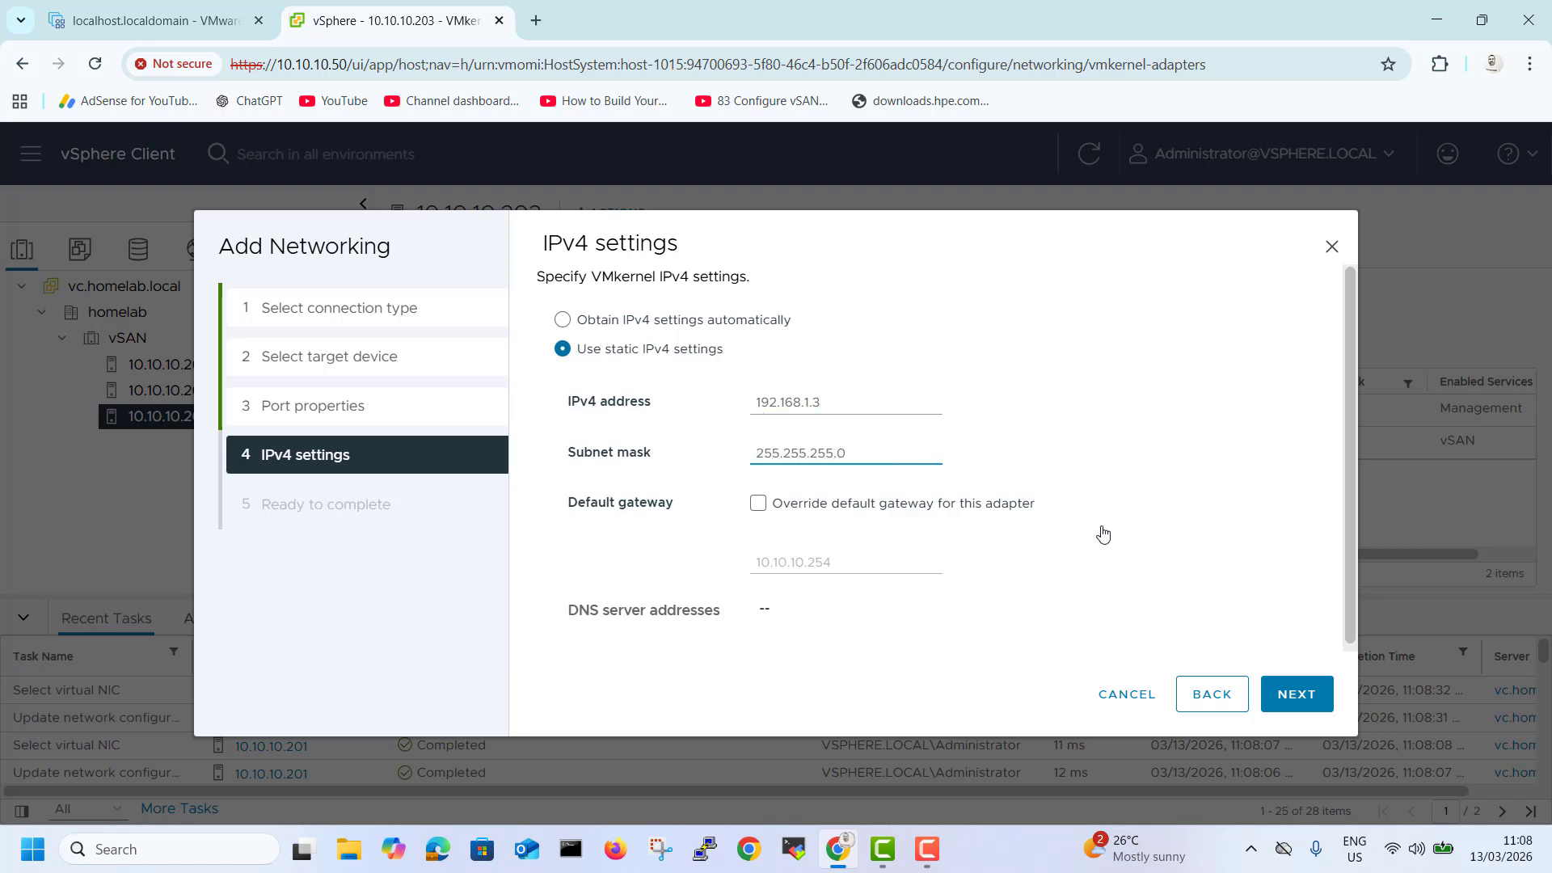
left_click(1293, 695)
left_click(1293, 697)
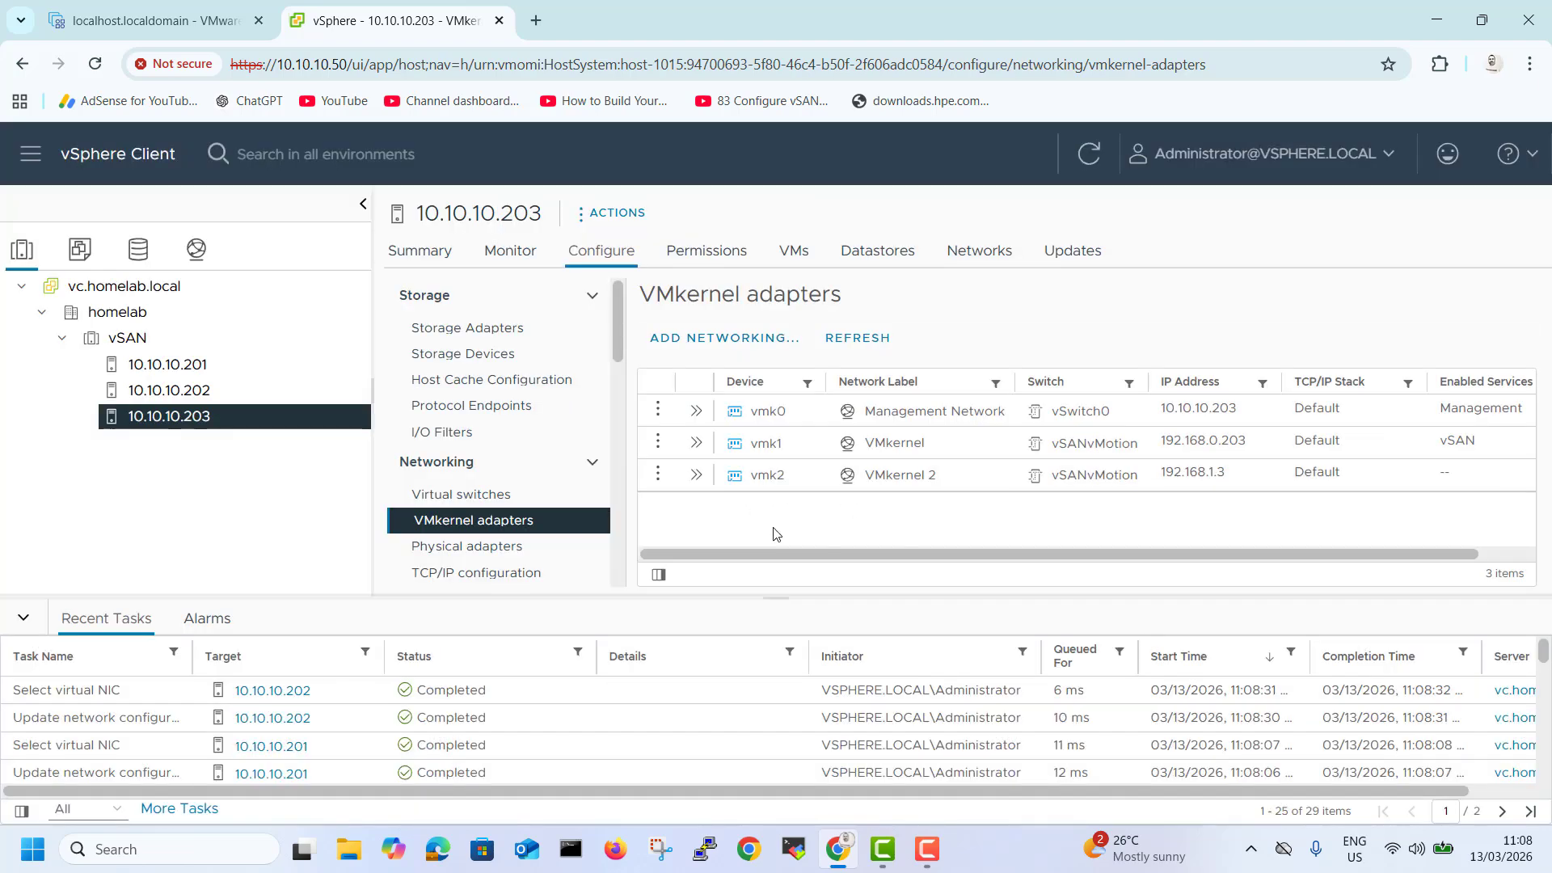
Review the vSANvMotion standard switch layout and its VMkernel ports on hosts 10.10.10.203 and 10.10.10.201.
left_click(511, 498)
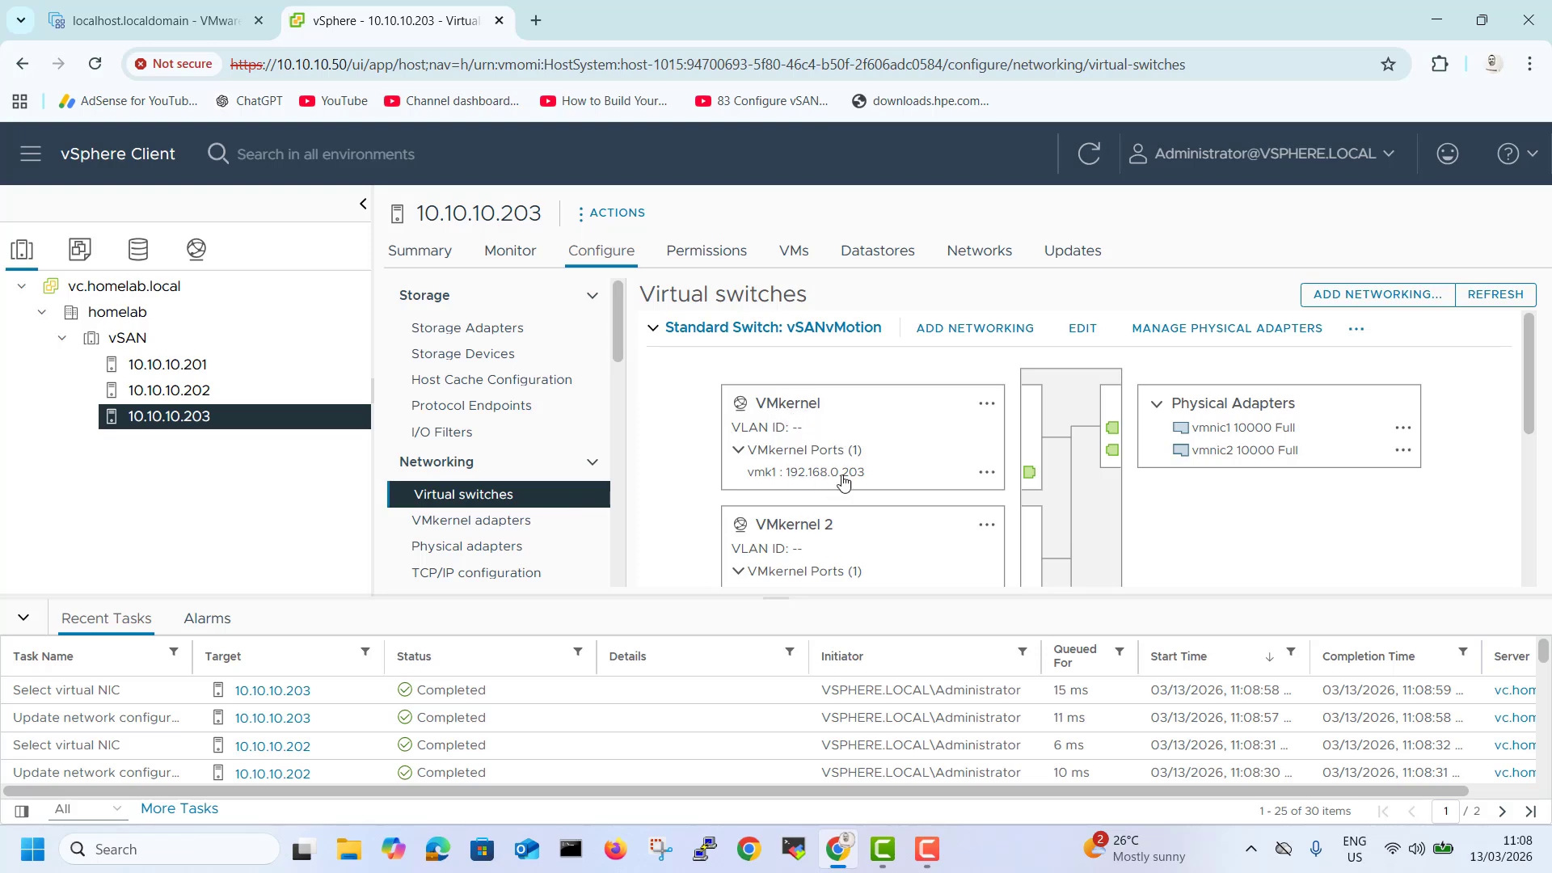
left_click_drag(1530, 358, 1546, 410)
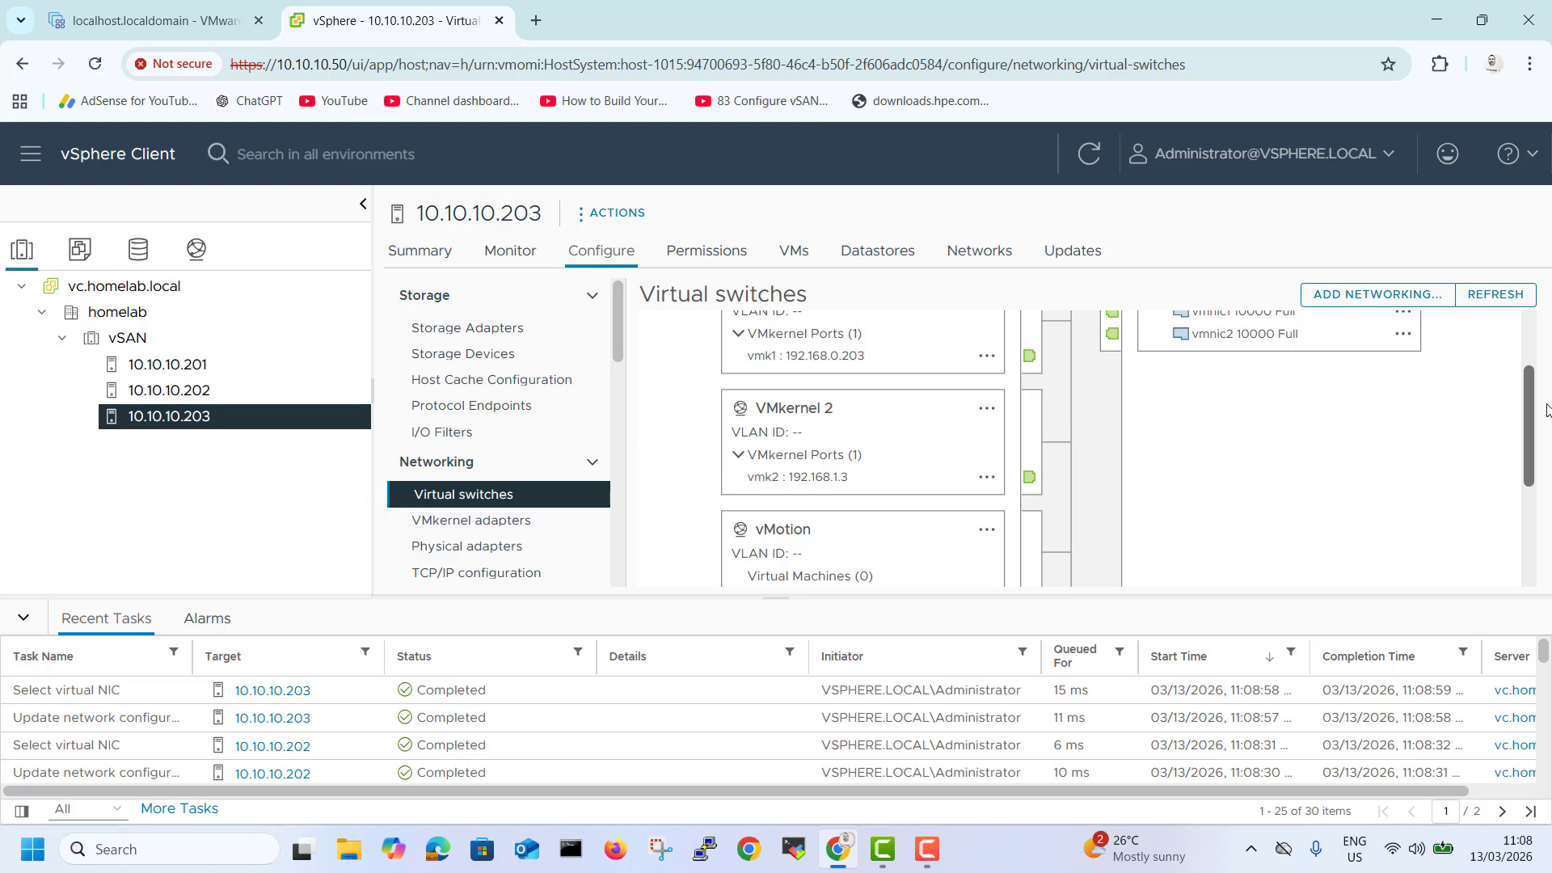
left_click_drag(1547, 410, 1548, 461)
left_click_drag(1528, 484, 1414, 368)
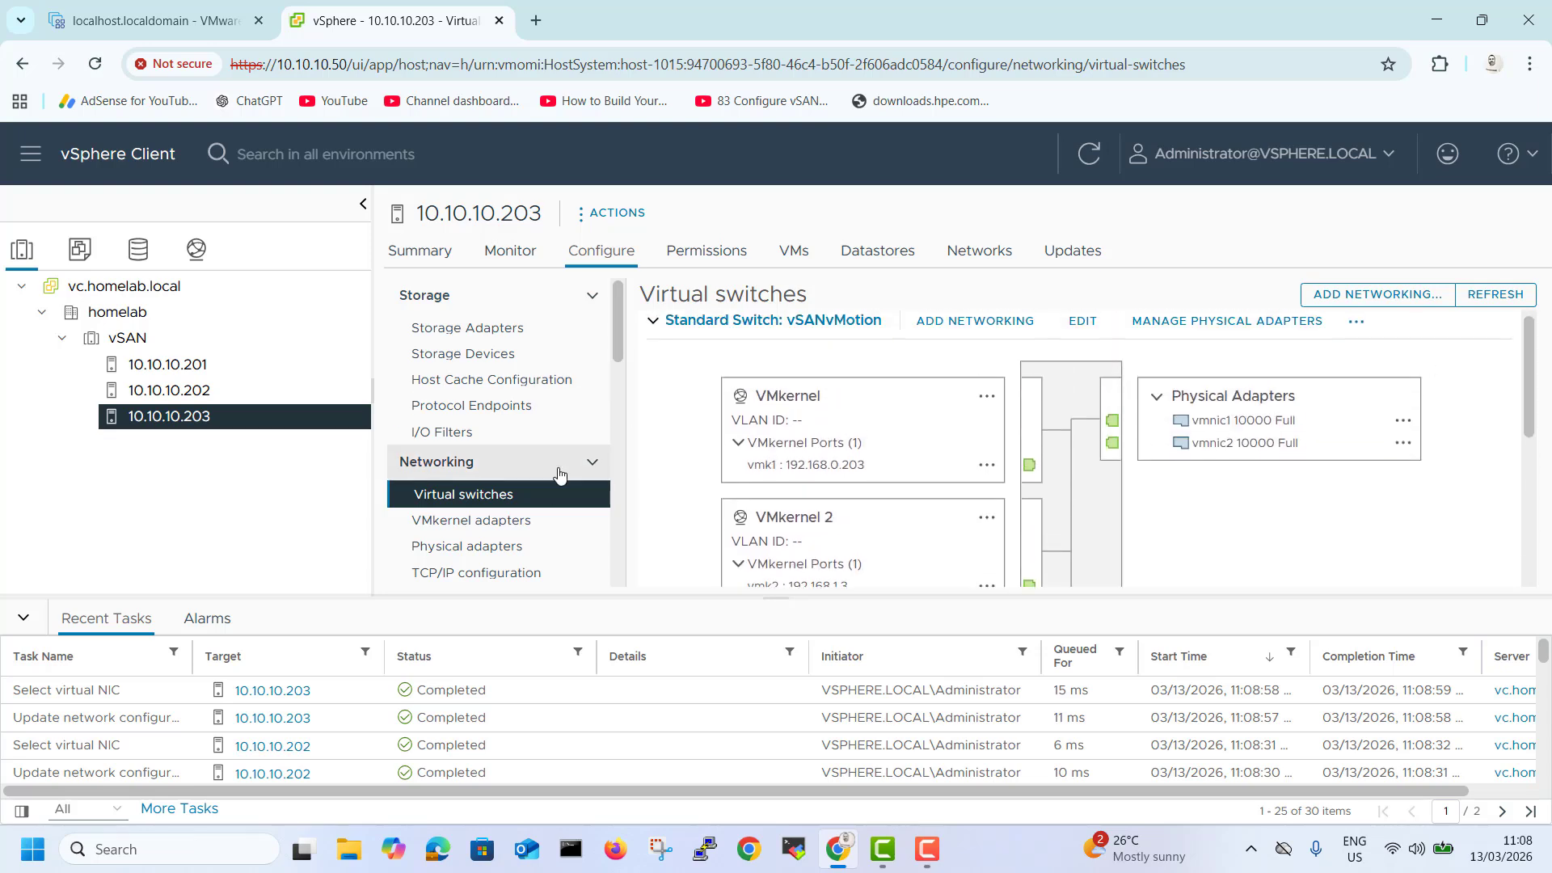
left_click(190, 367)
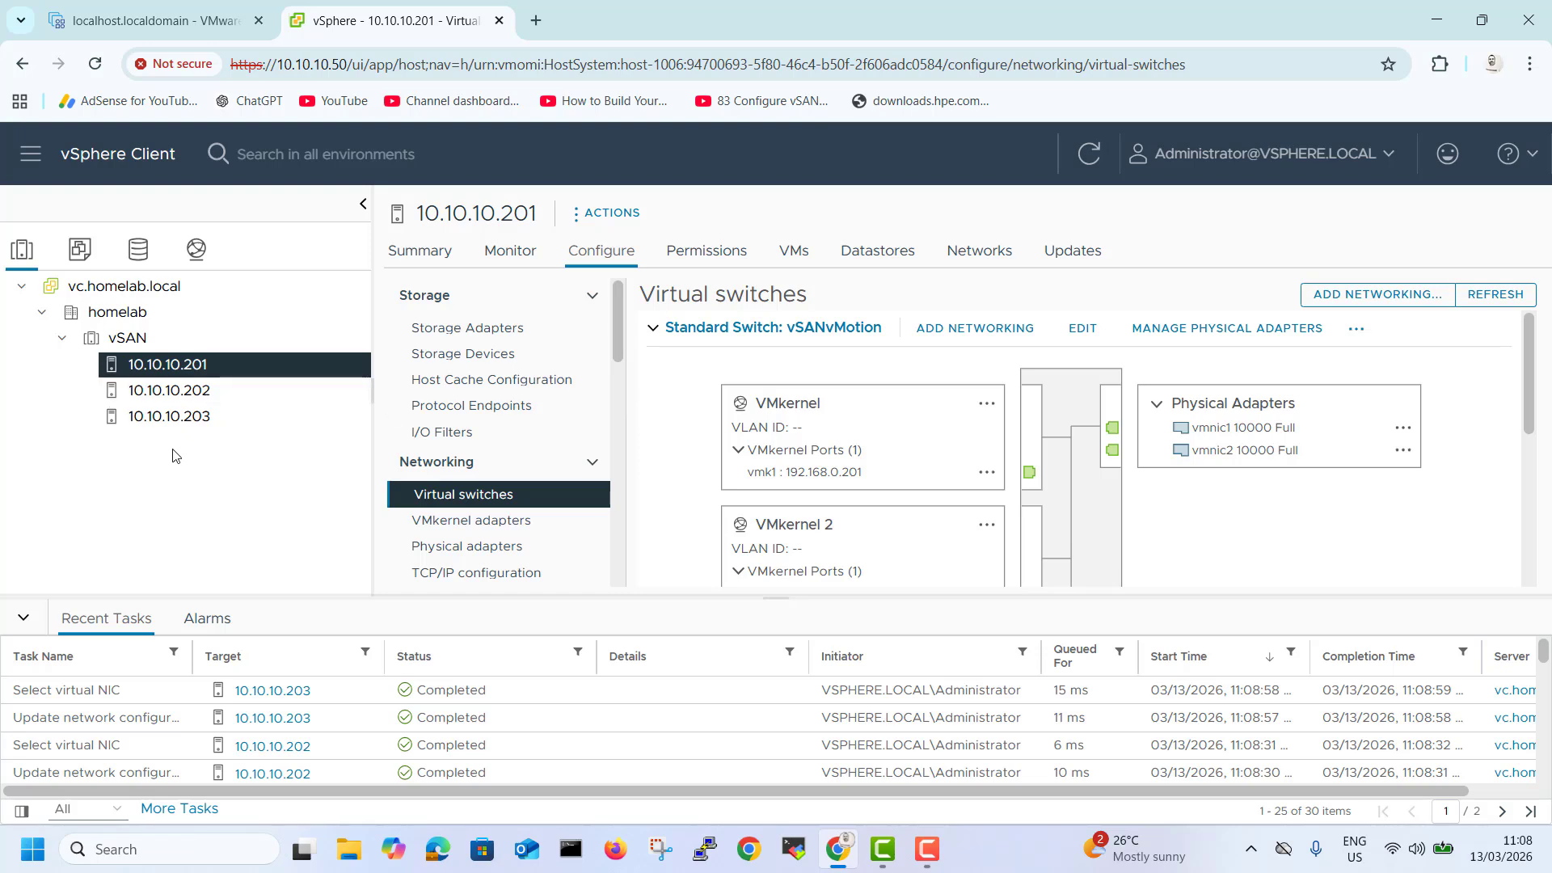
Open the vsanDatastore's files and try to create a new folder there.
left_click(139, 257)
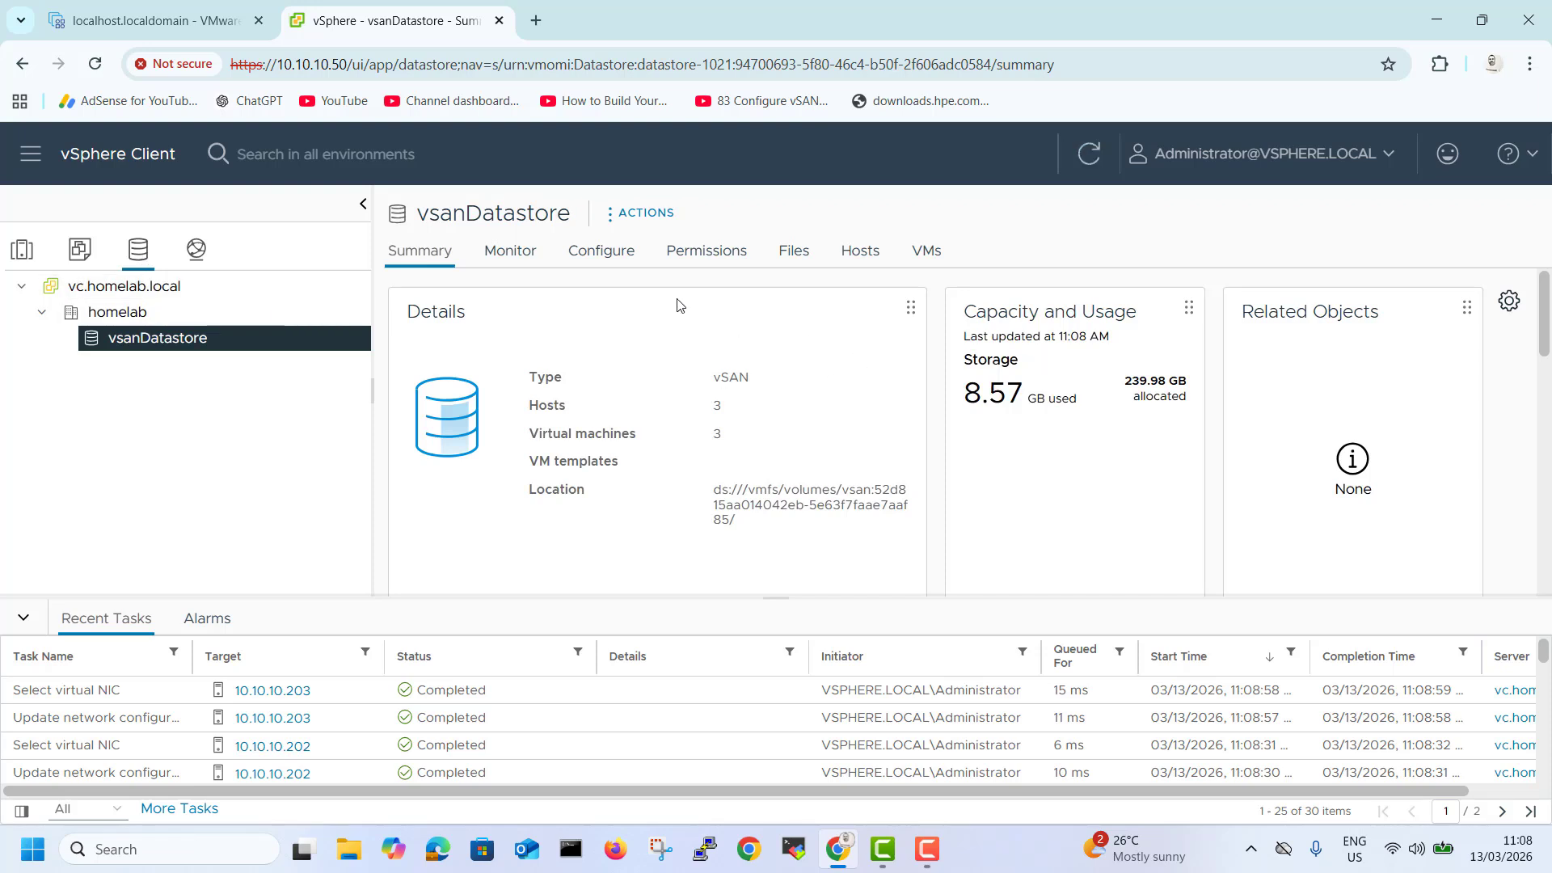
left_click(791, 257)
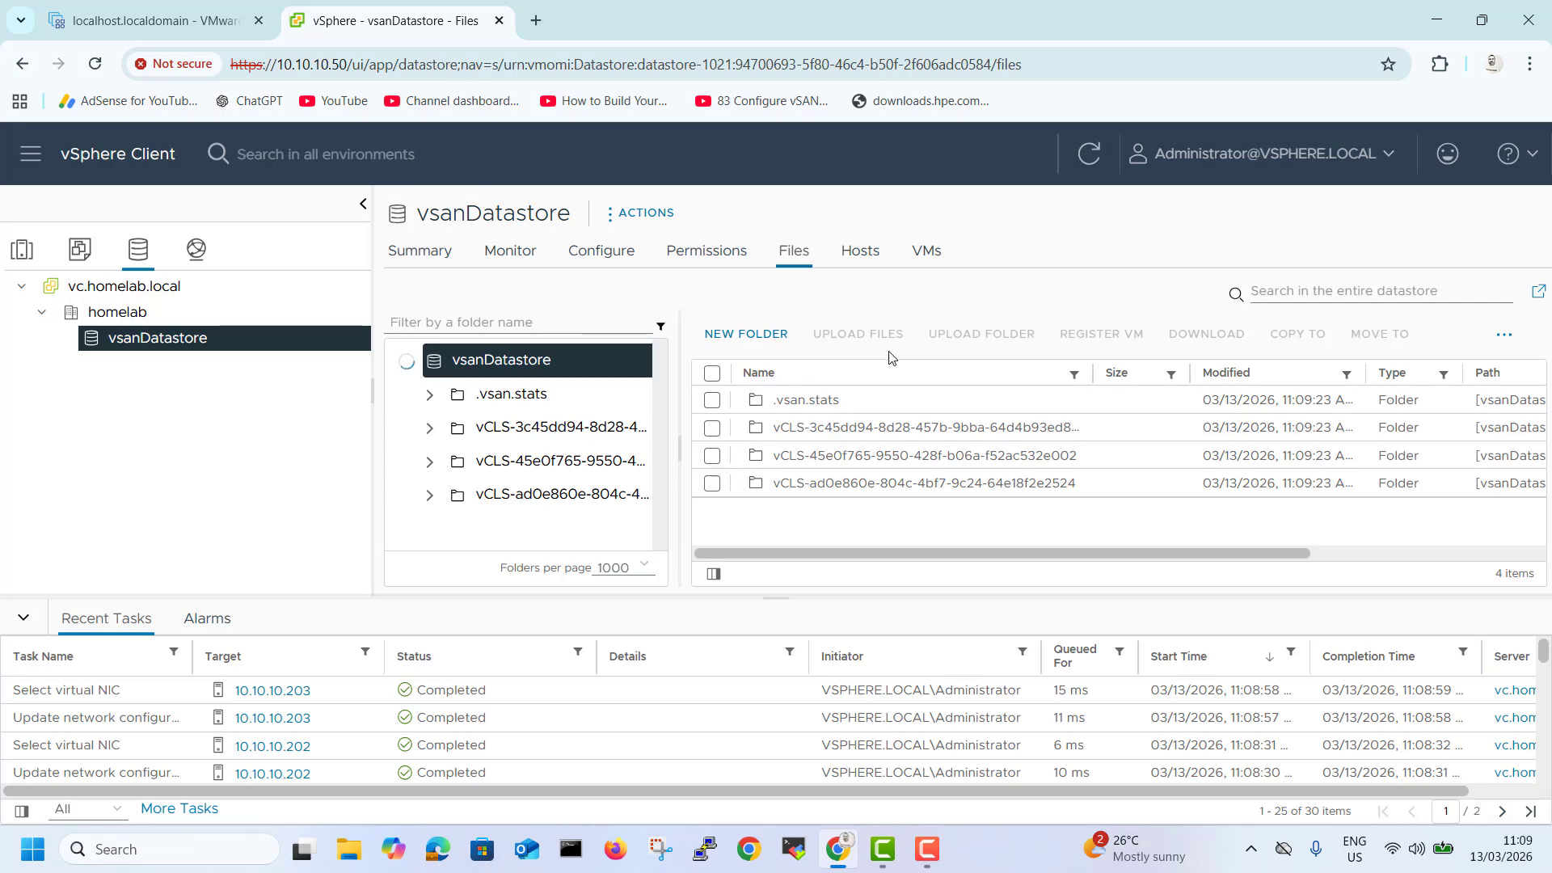
left_click(751, 341)
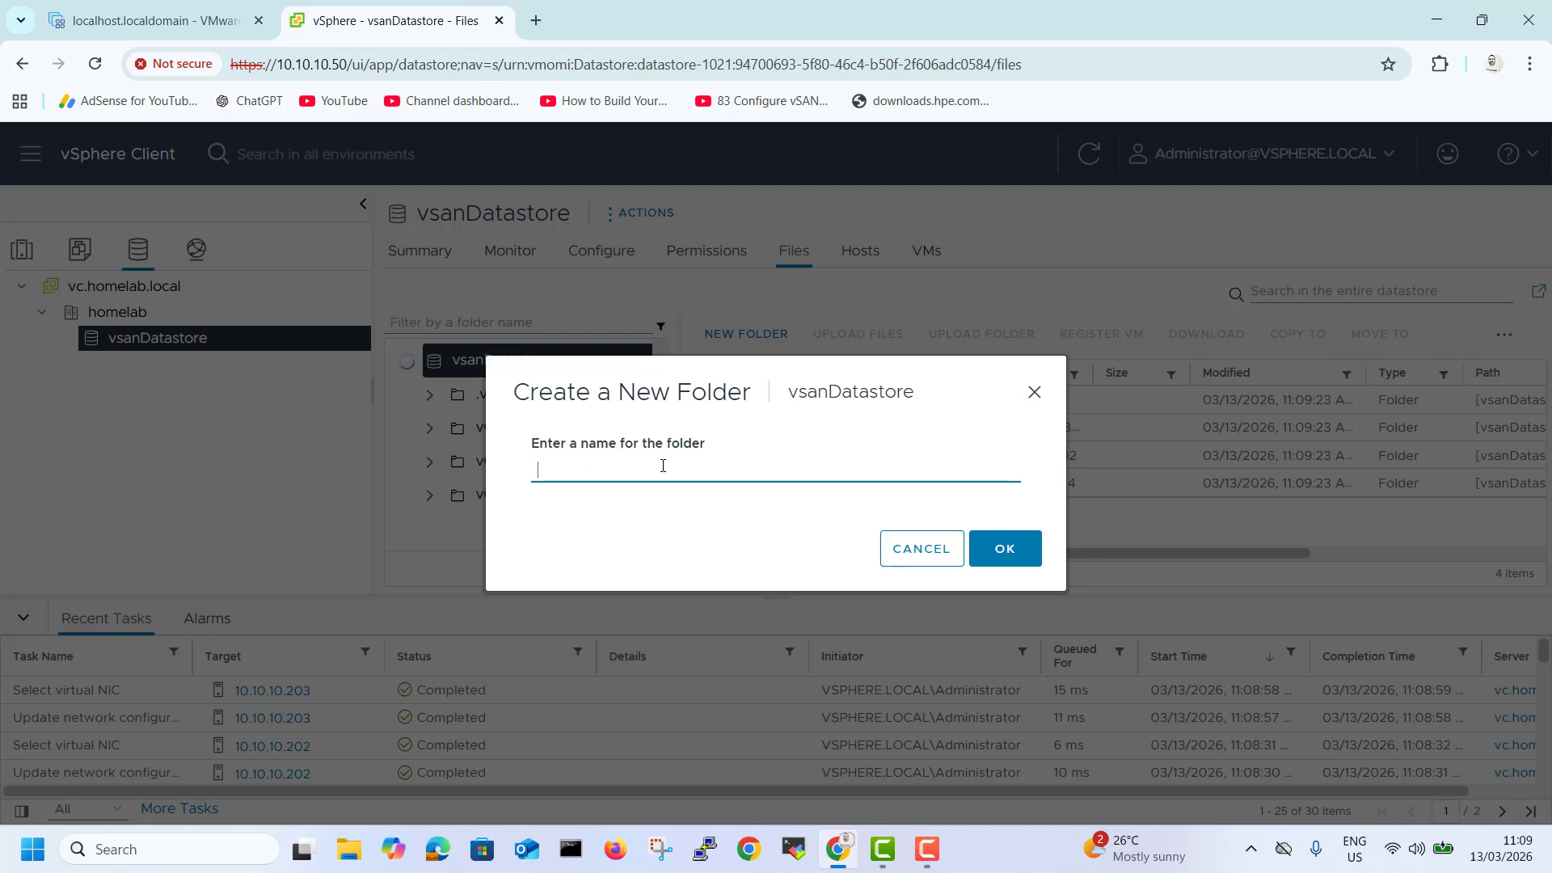
left_click(1002, 557)
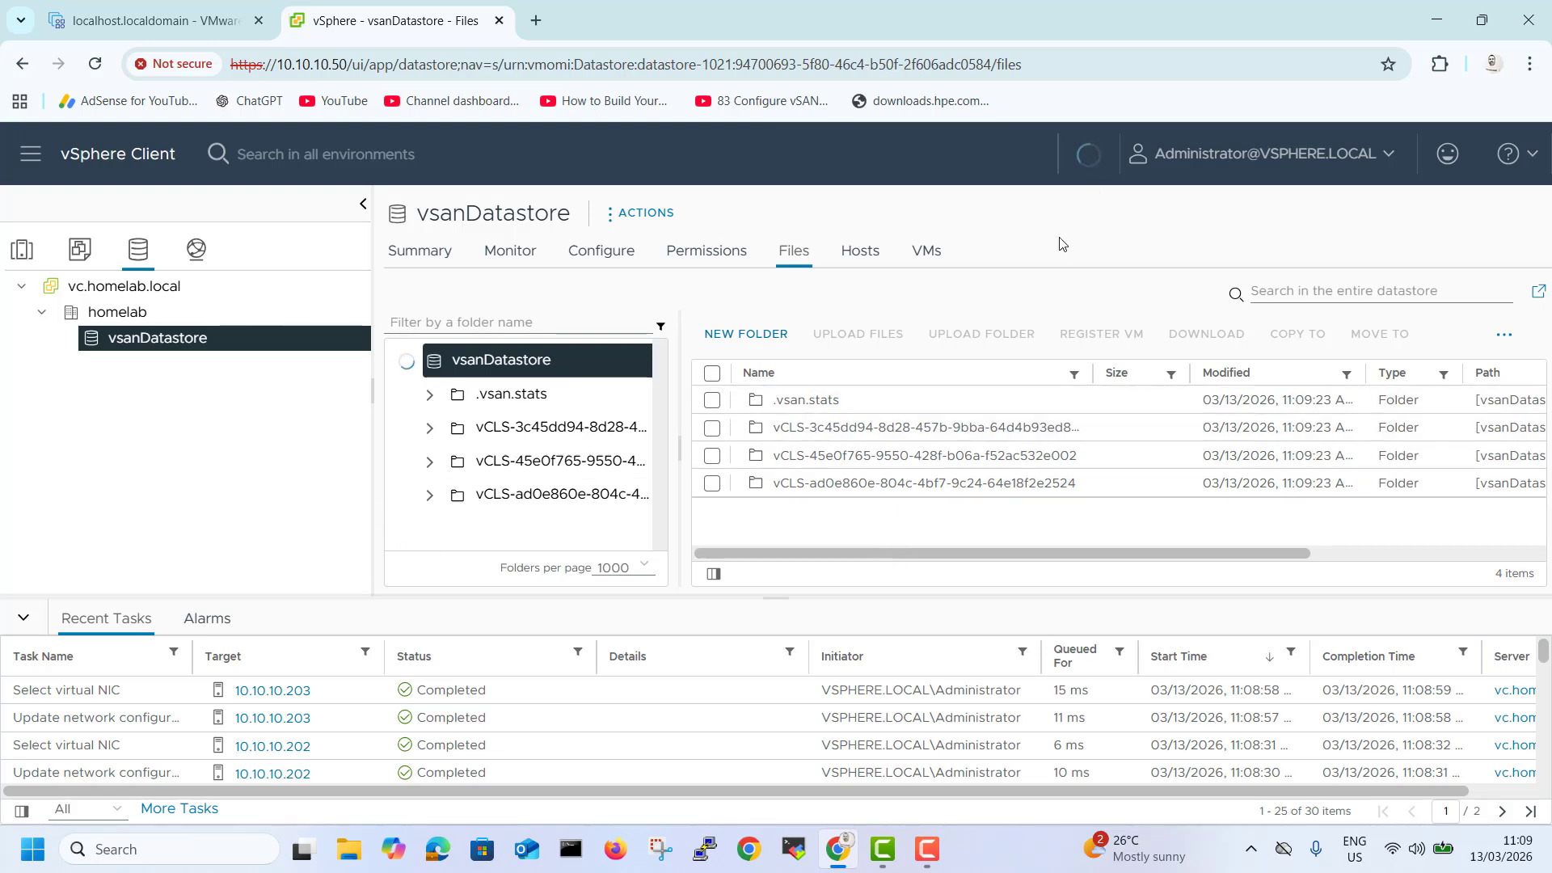
left_click(536, 20)
left_click(719, 400)
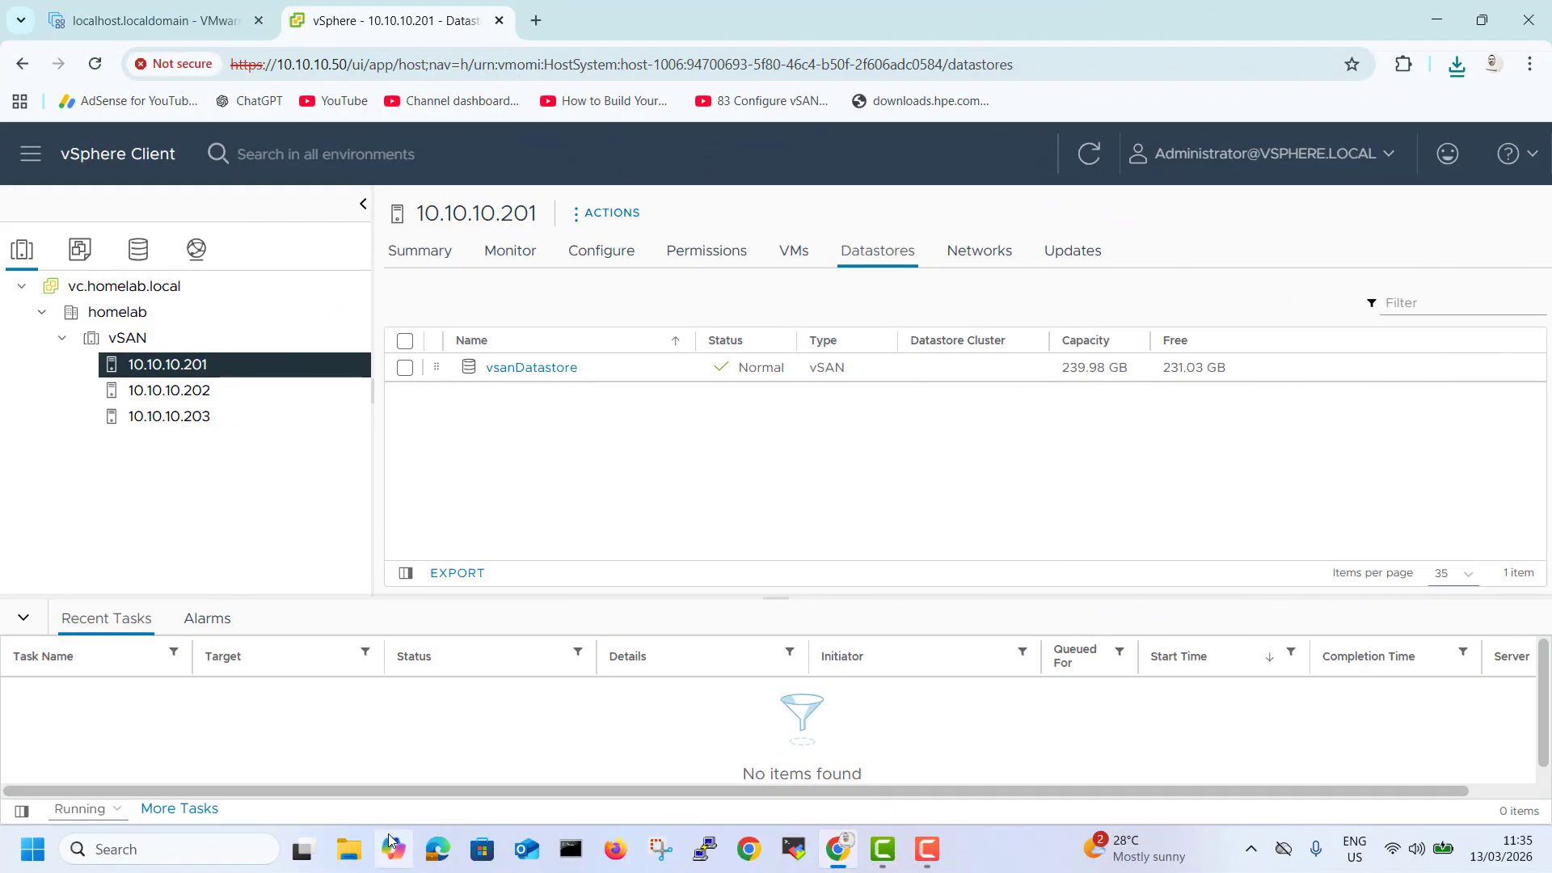
Start deploying an OVF template on host 10.10.10.201 using the local file dsl-4-4-10.ova.
right_click(200, 362)
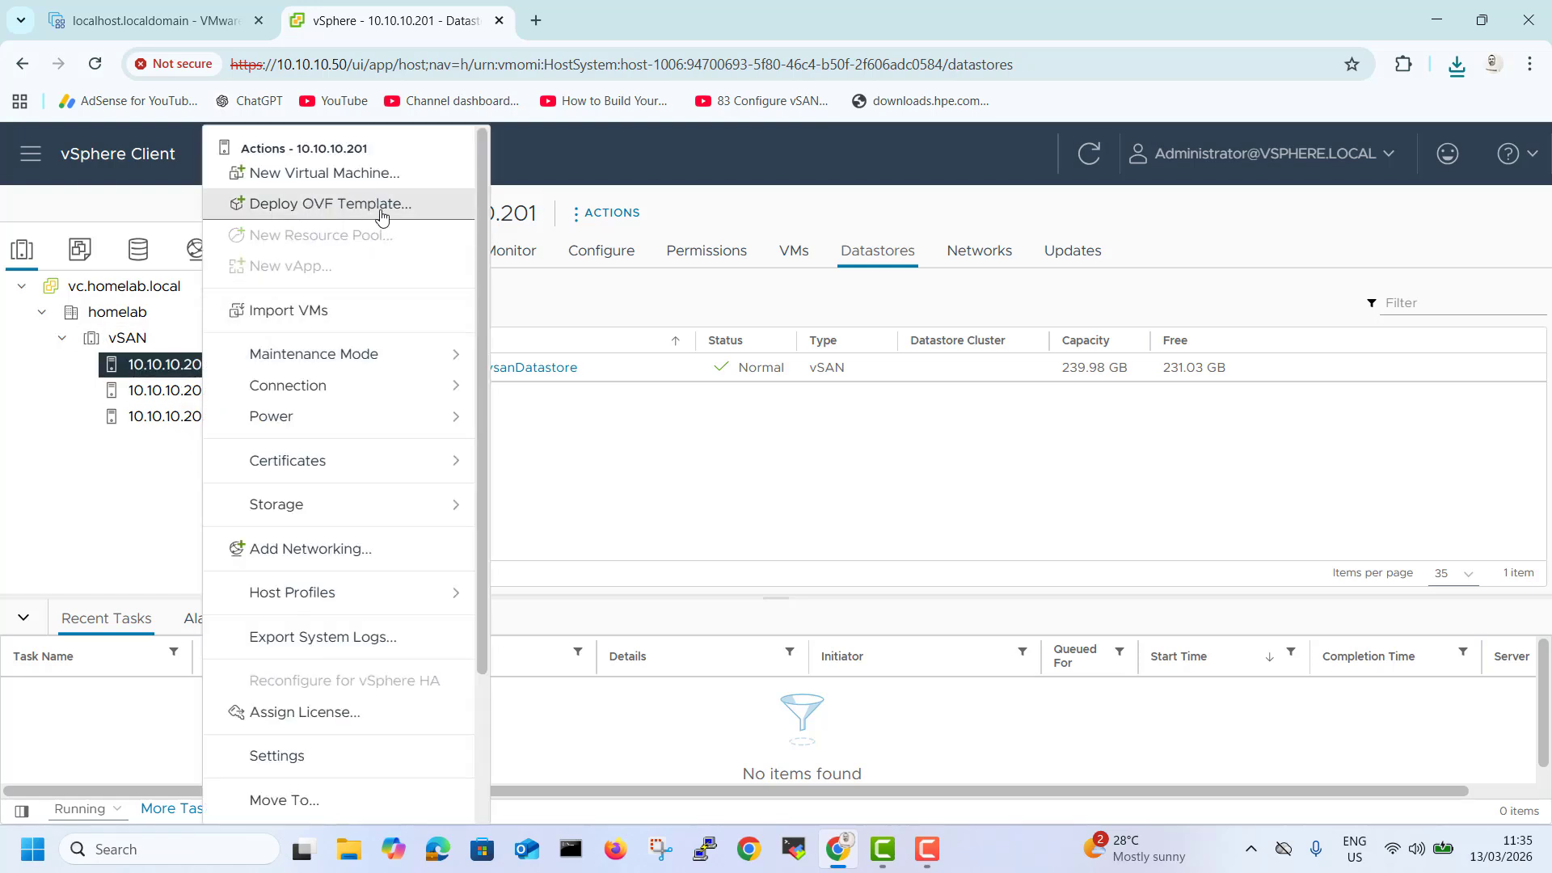
left_click(317, 213)
left_click(573, 535)
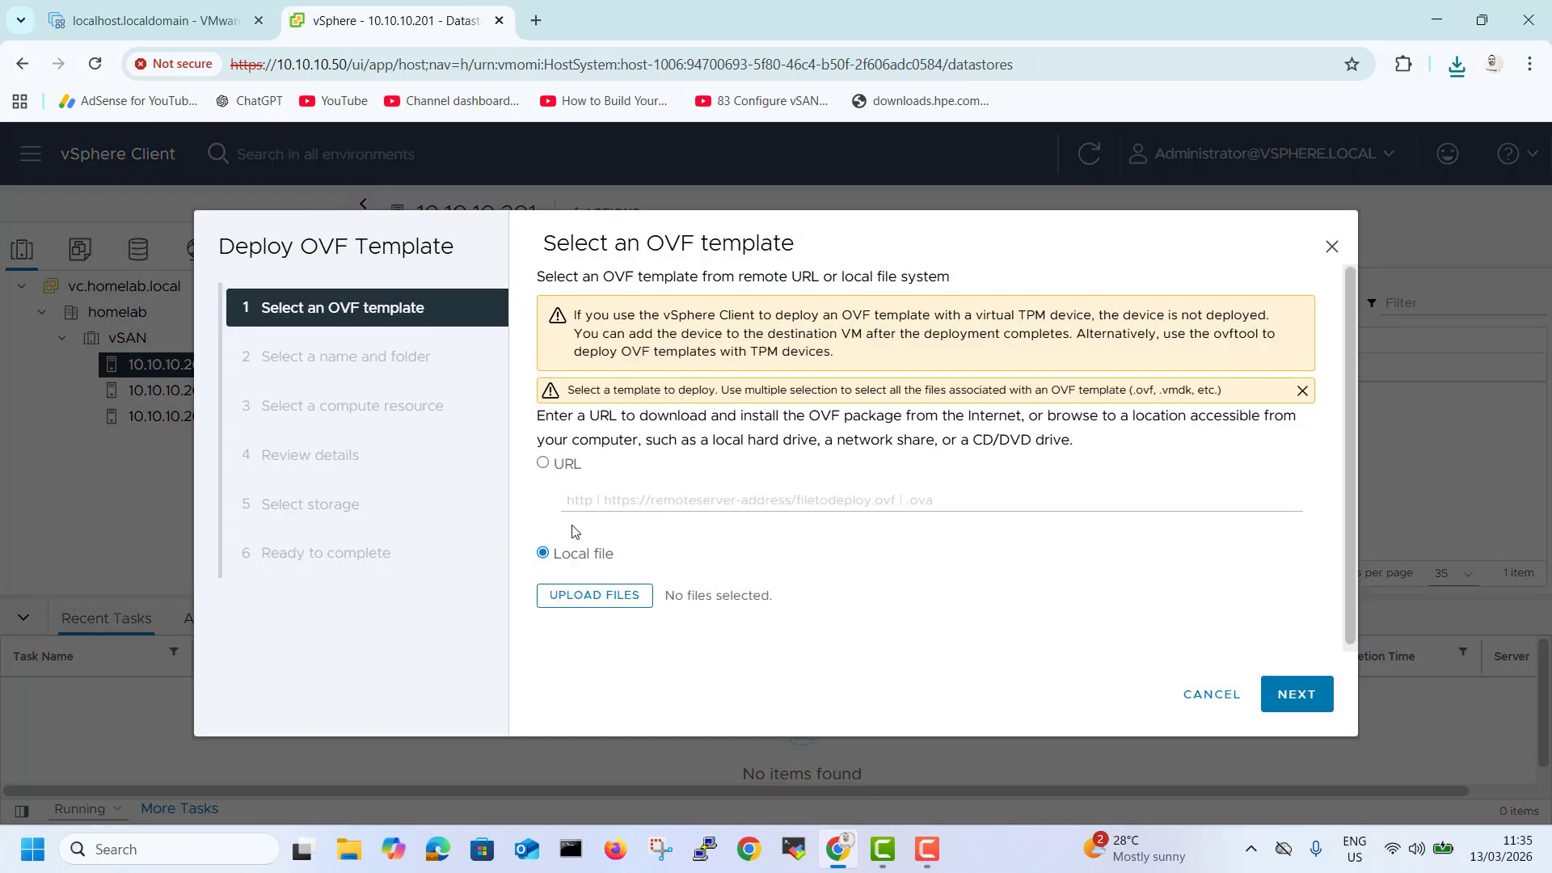
left_click(594, 596)
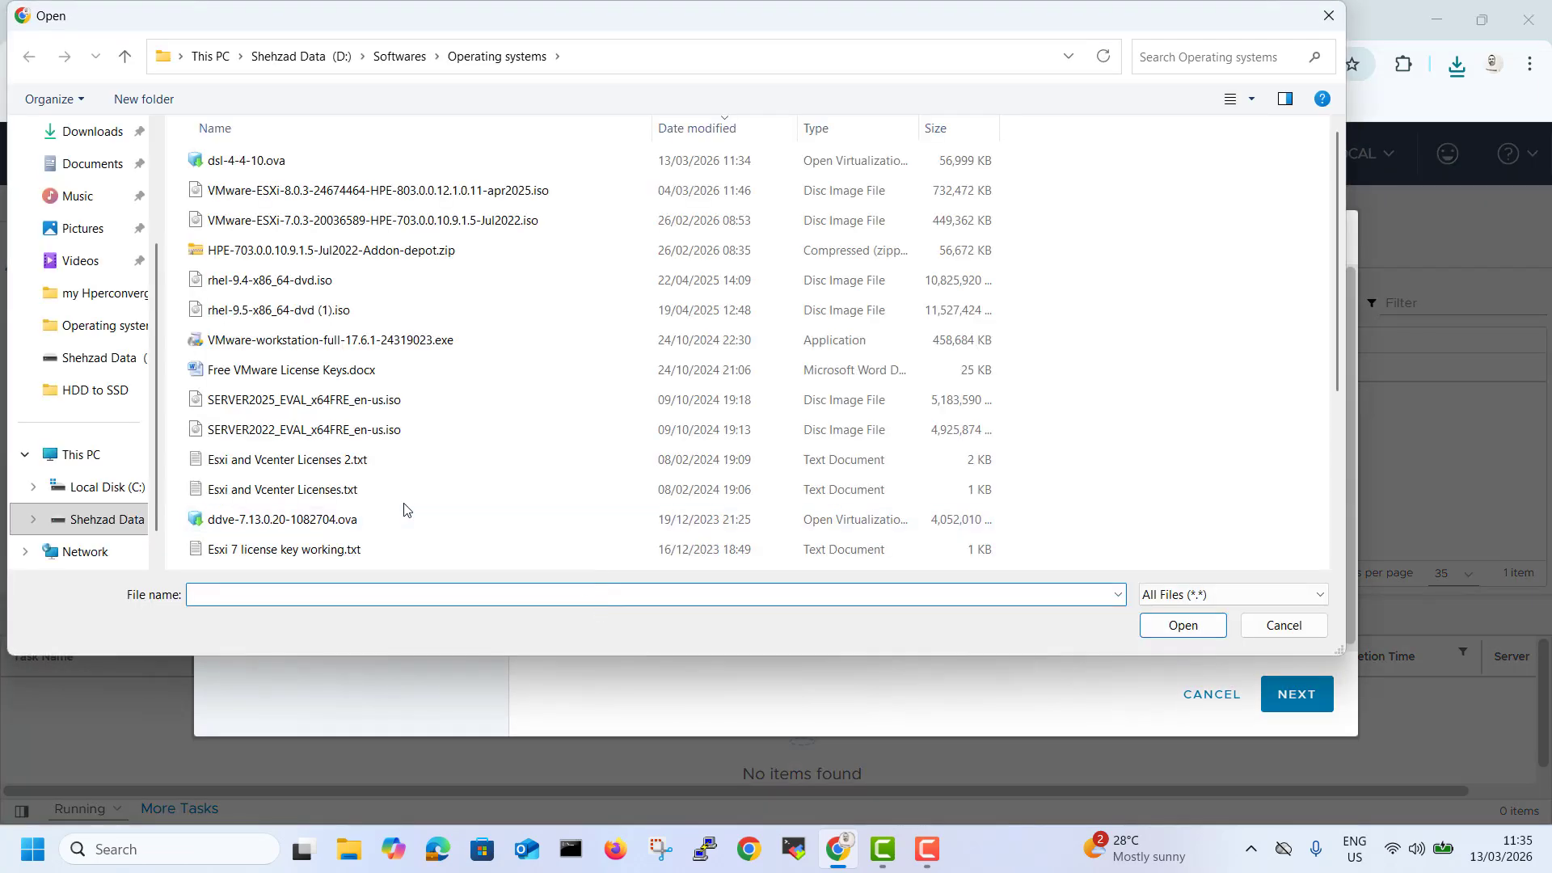
left_click(281, 165)
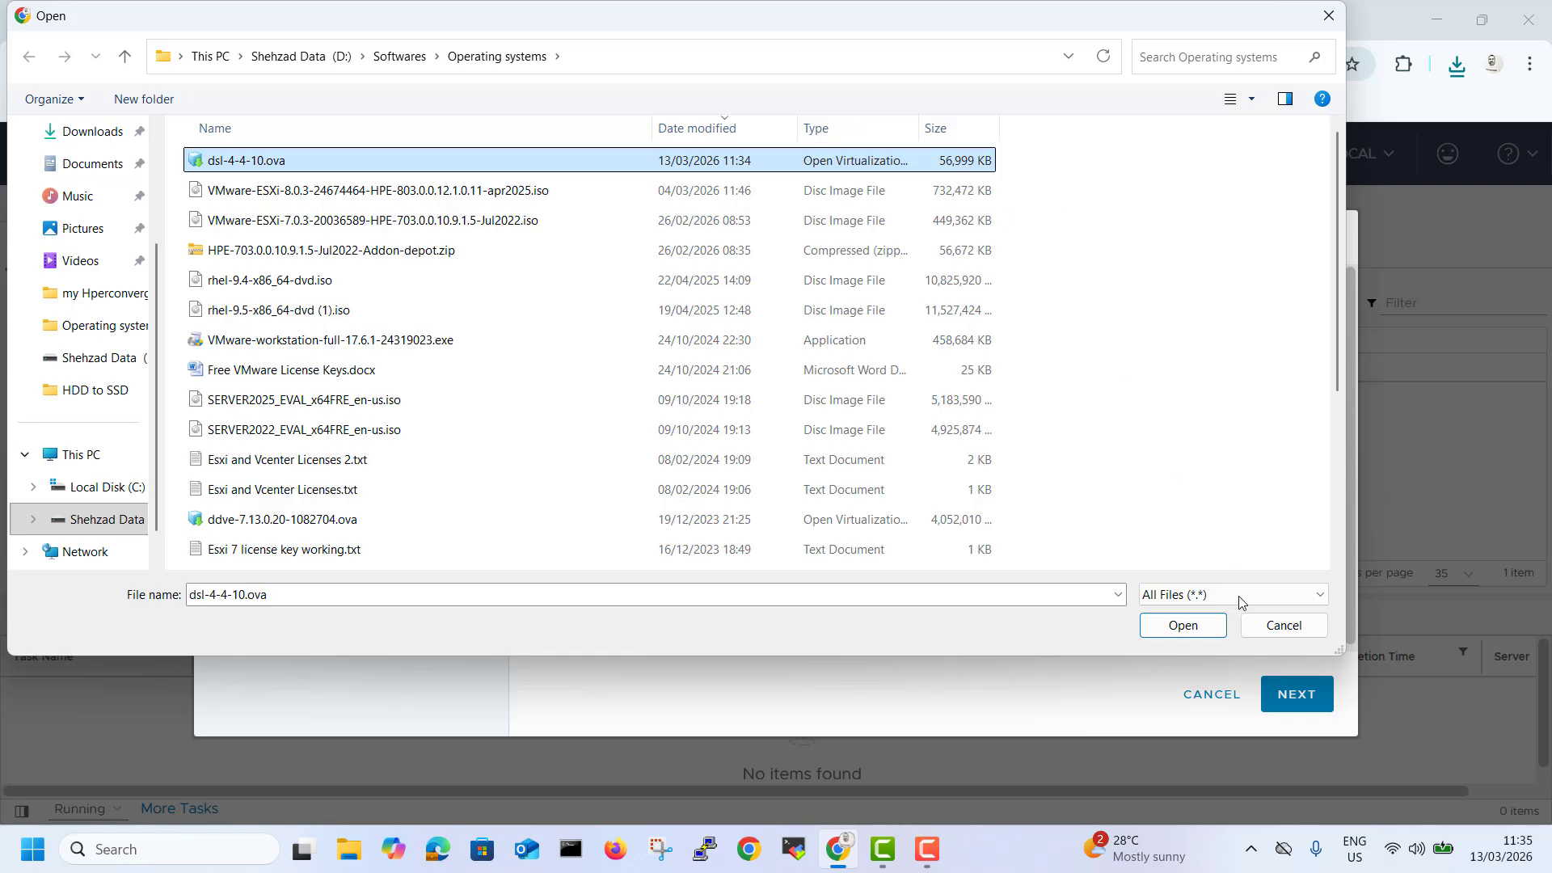
left_click(1200, 626)
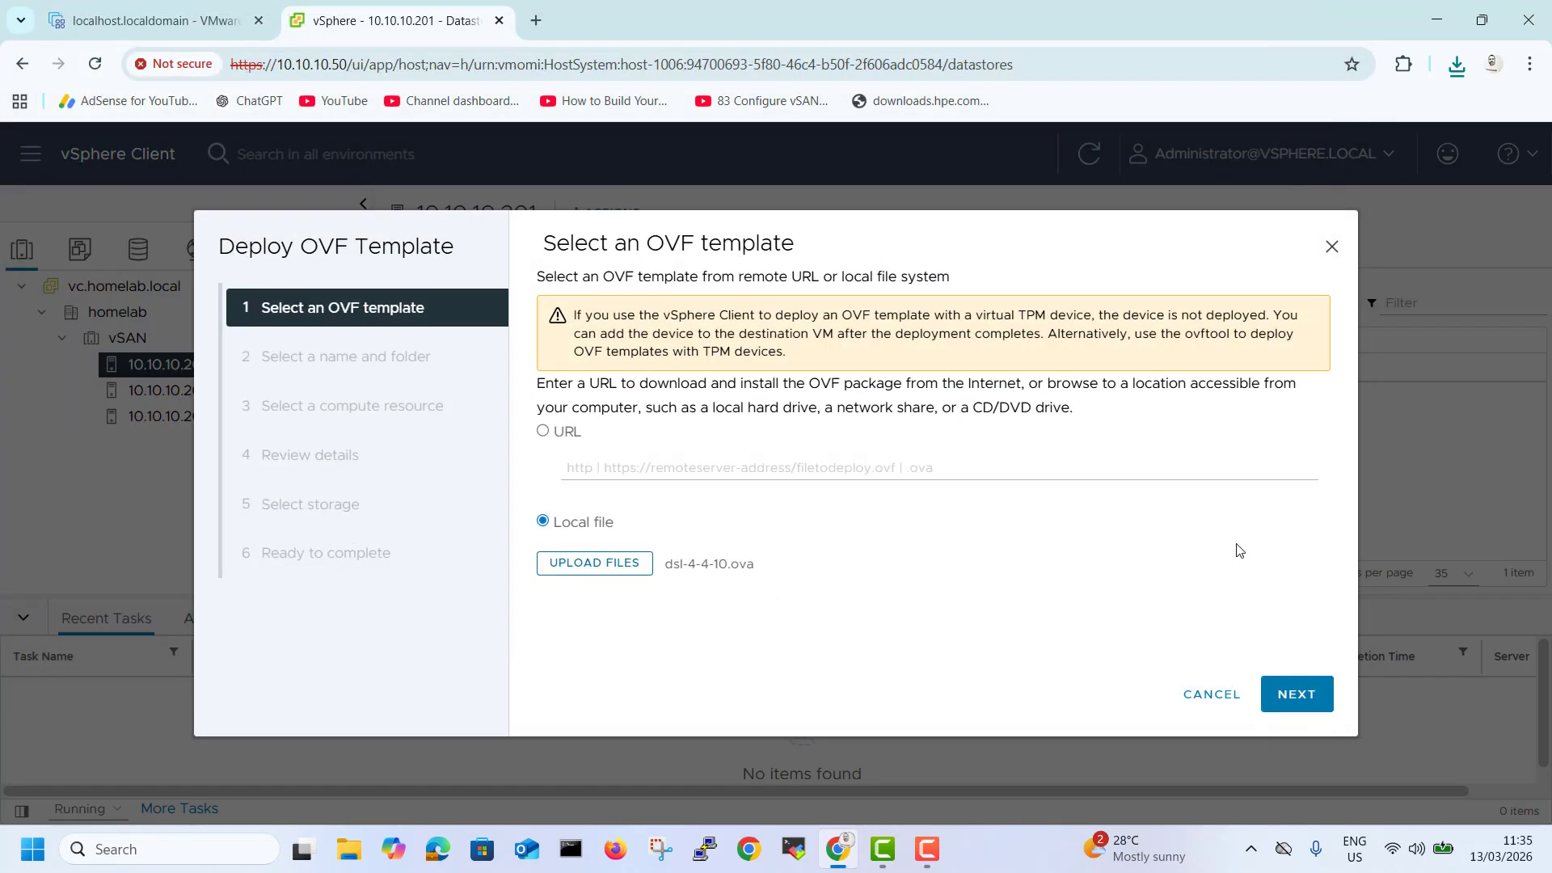
left_click(1289, 703)
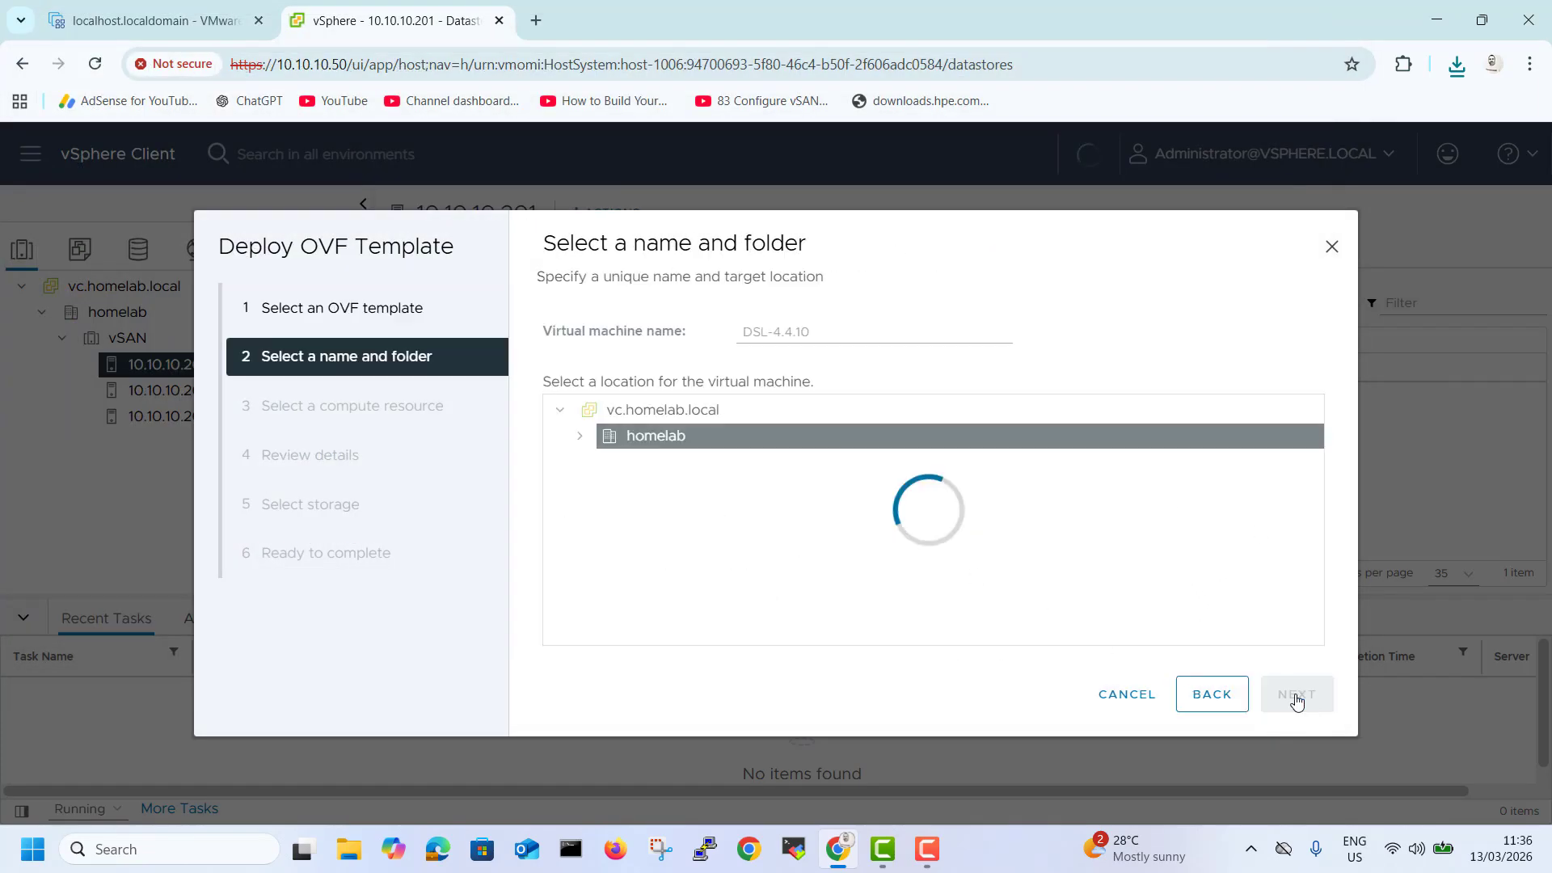
Keep the name DSL-4.4.10 in the homelab folder and choose host 10.10.10.201 as the compute resource.
left_click(580, 436)
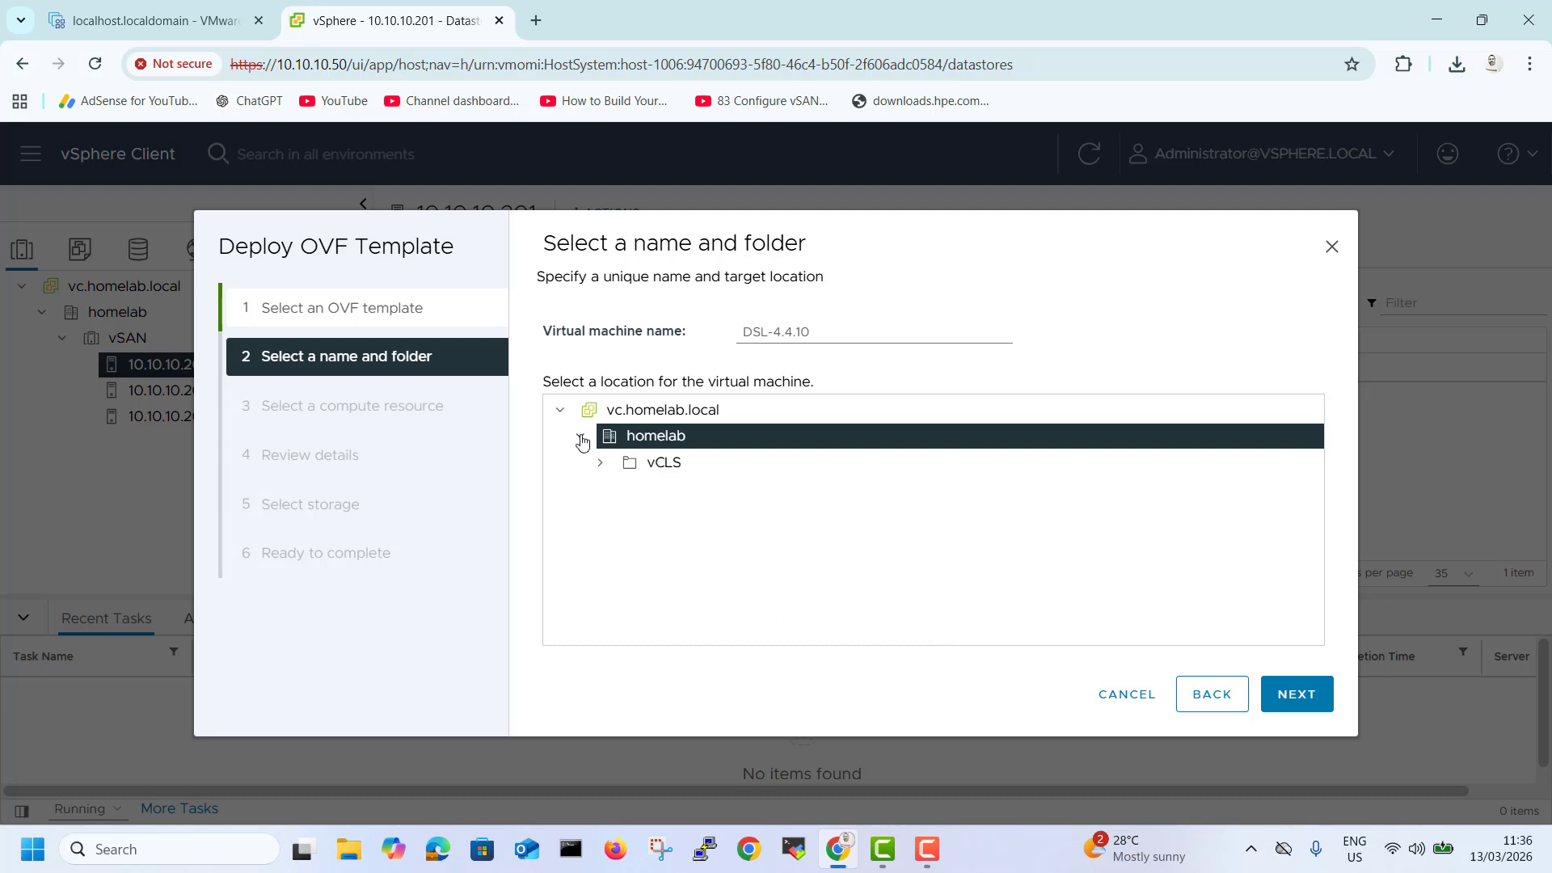
left_click(631, 463)
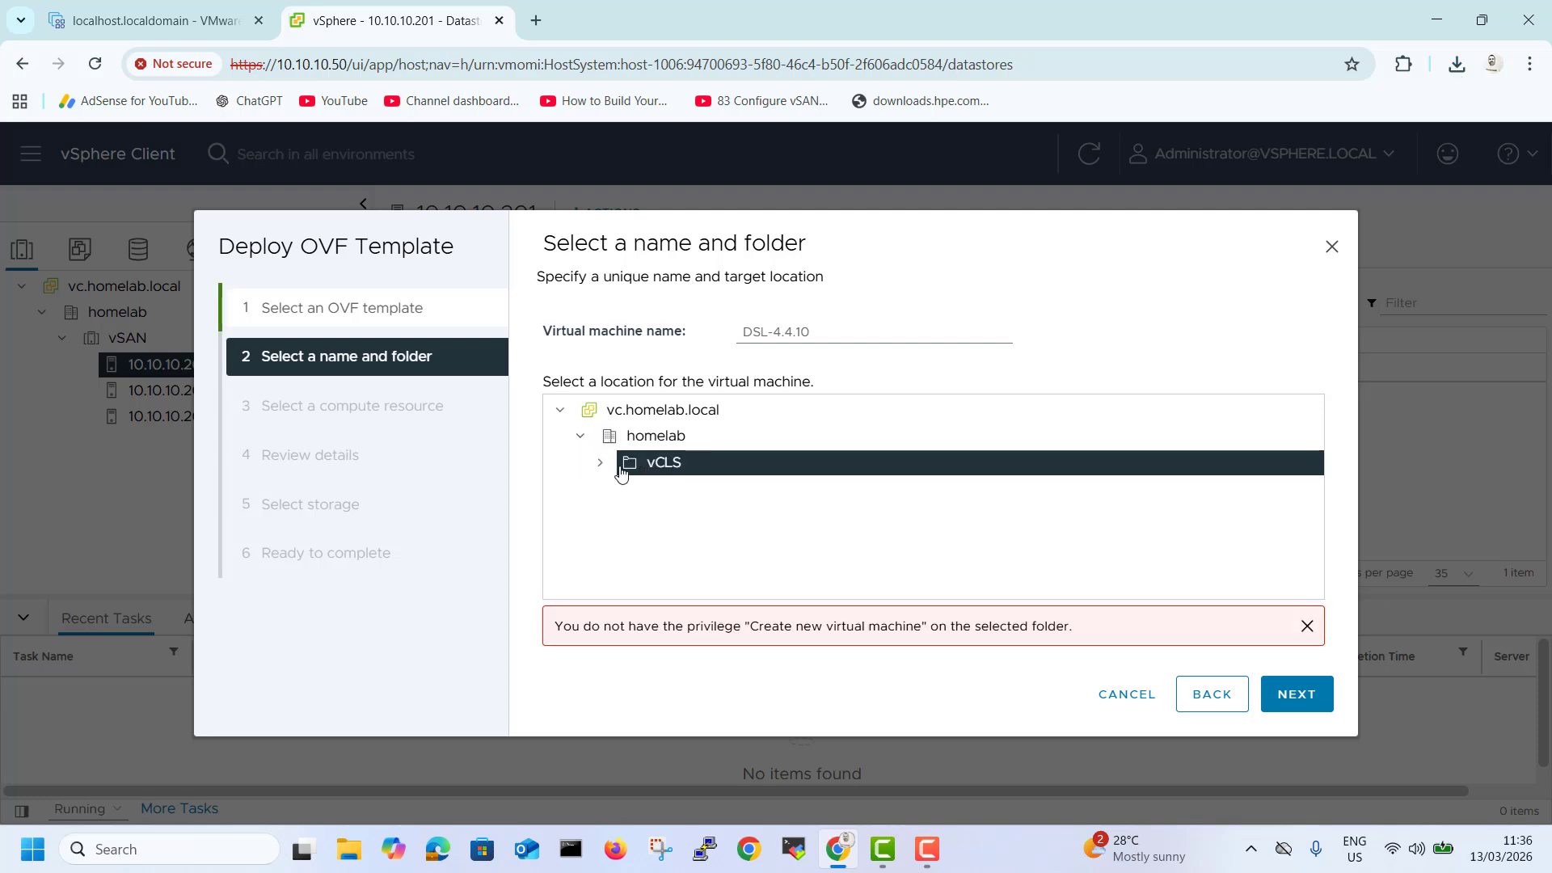
left_click(1268, 709)
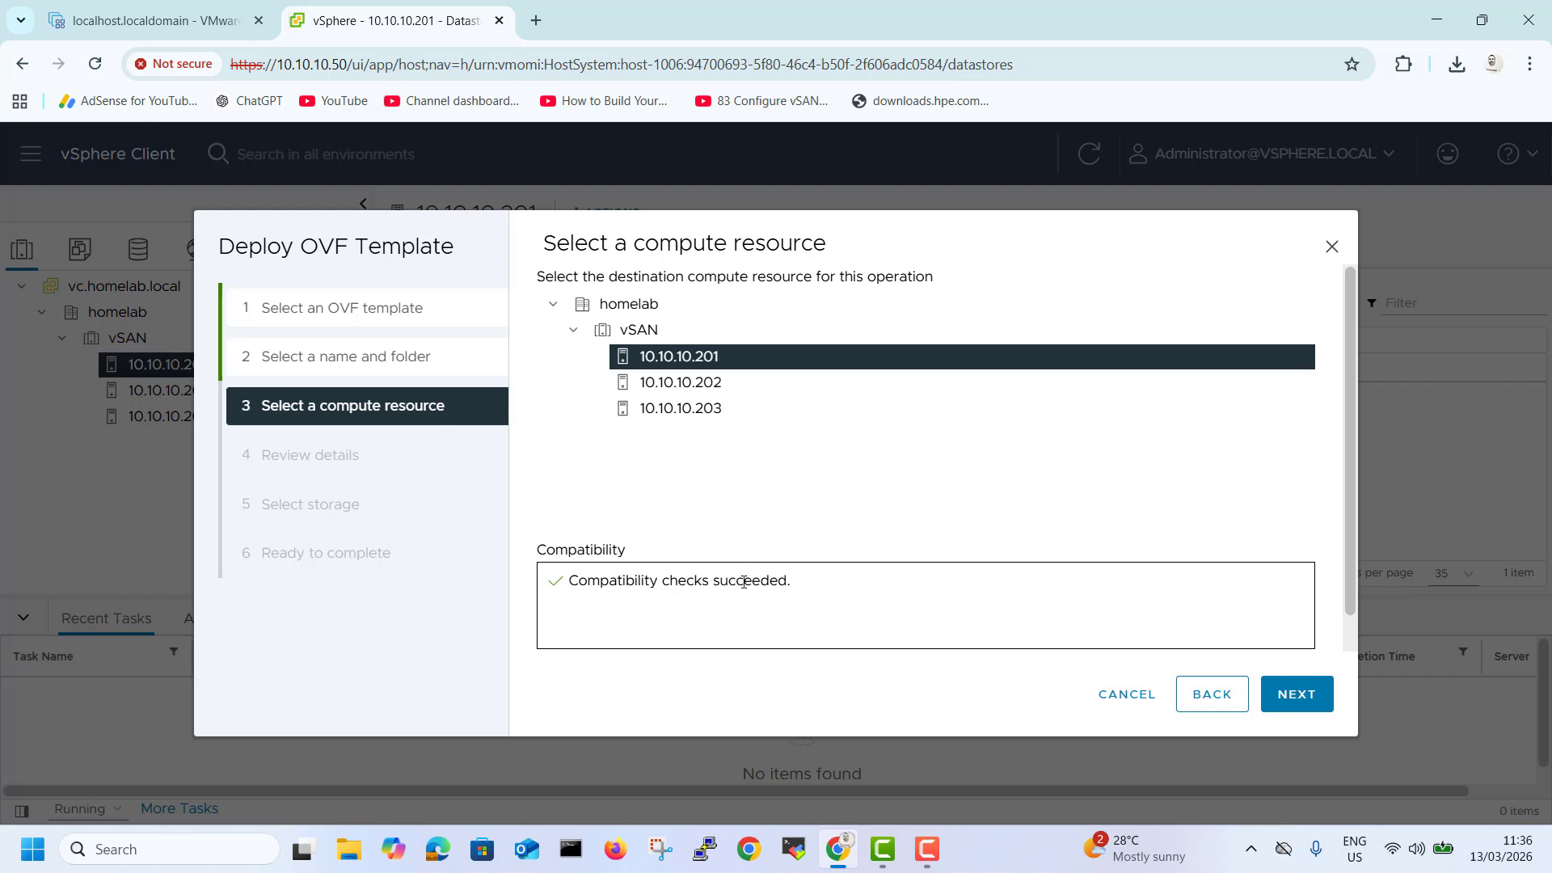
left_click(1289, 703)
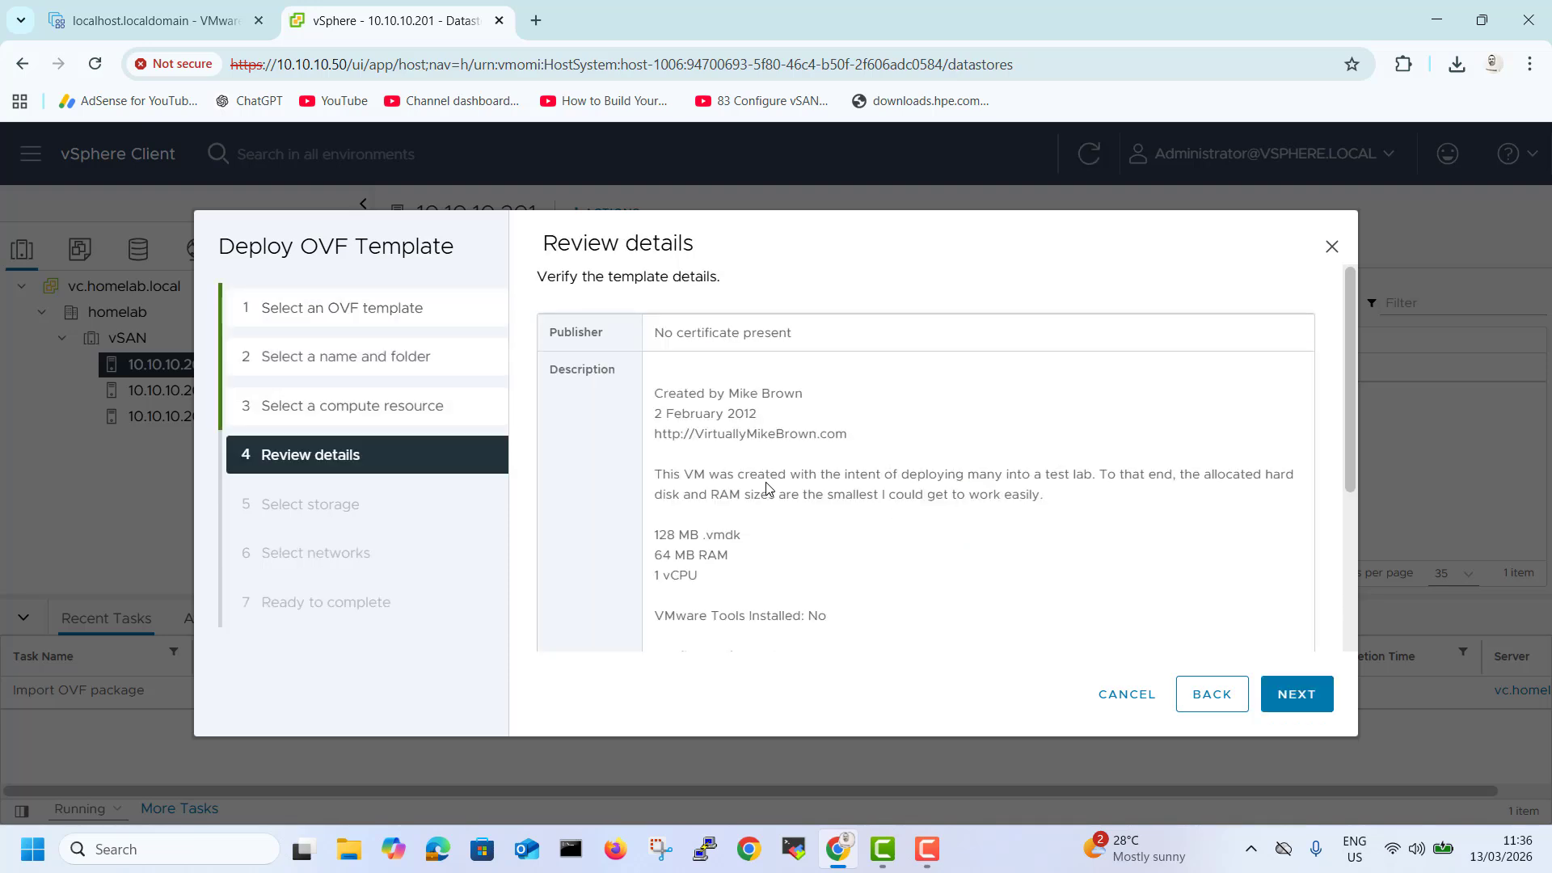
Review the template details of the OVA and continue the deployment wizard.
scroll(695, 491, "down", 3)
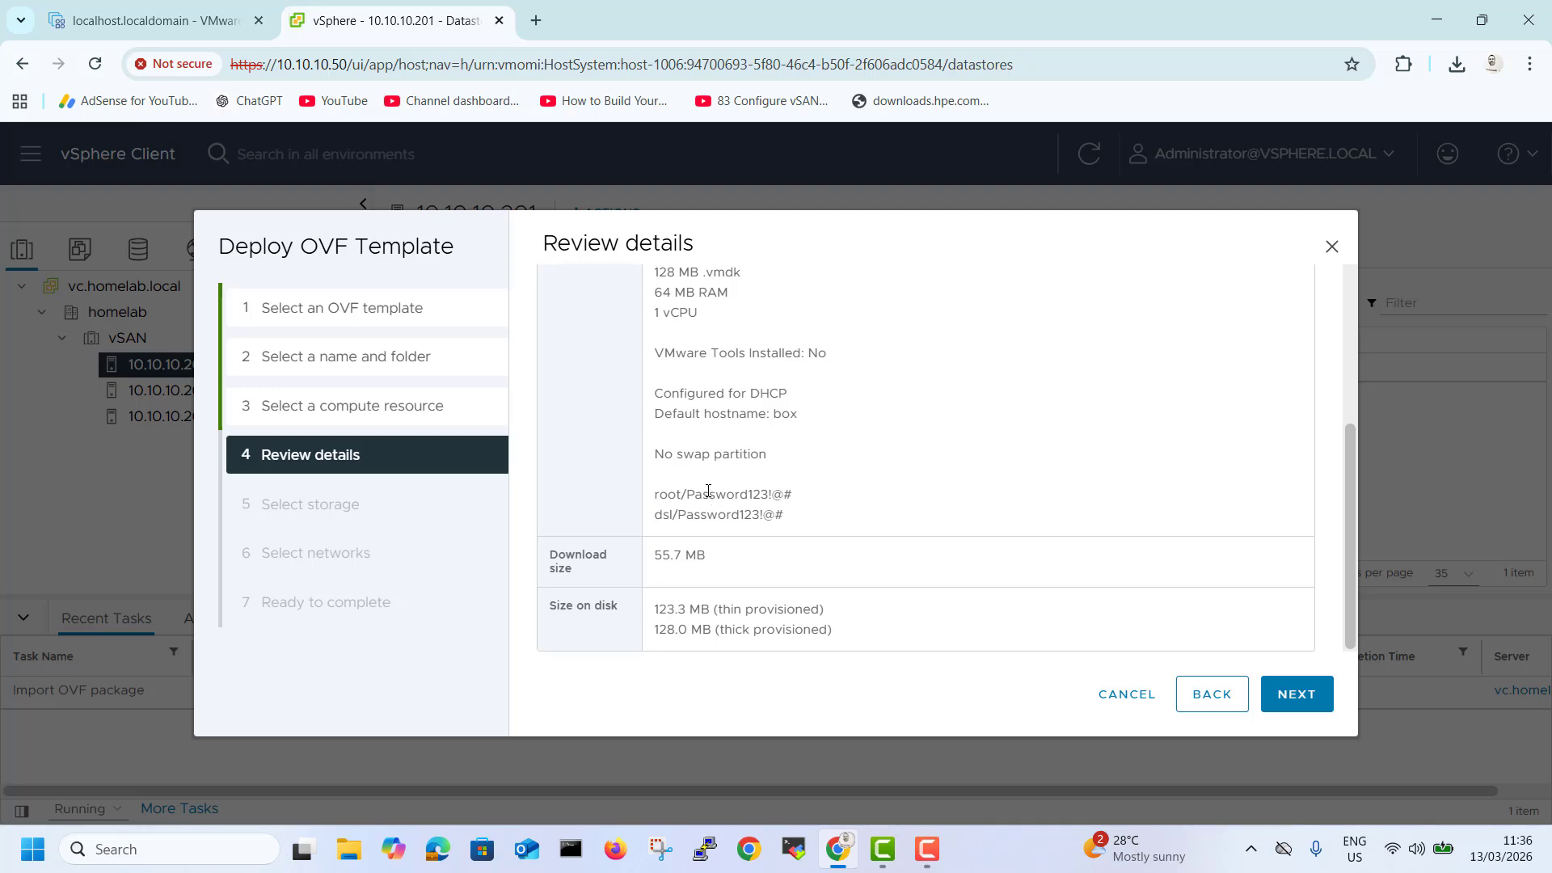
scroll(708, 491, "up", 1)
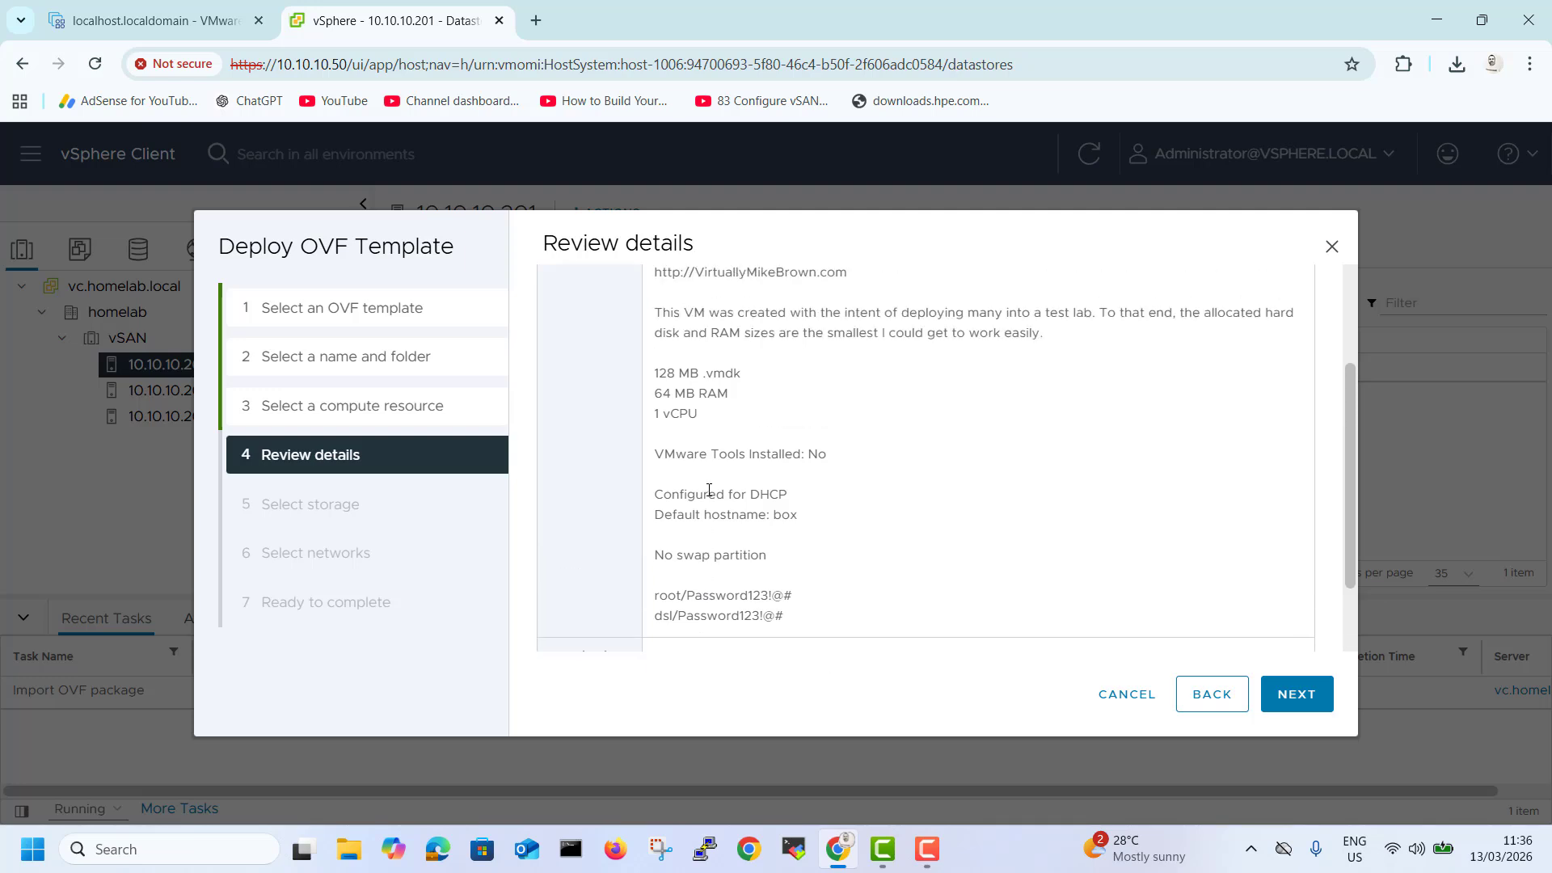
left_click(1297, 697)
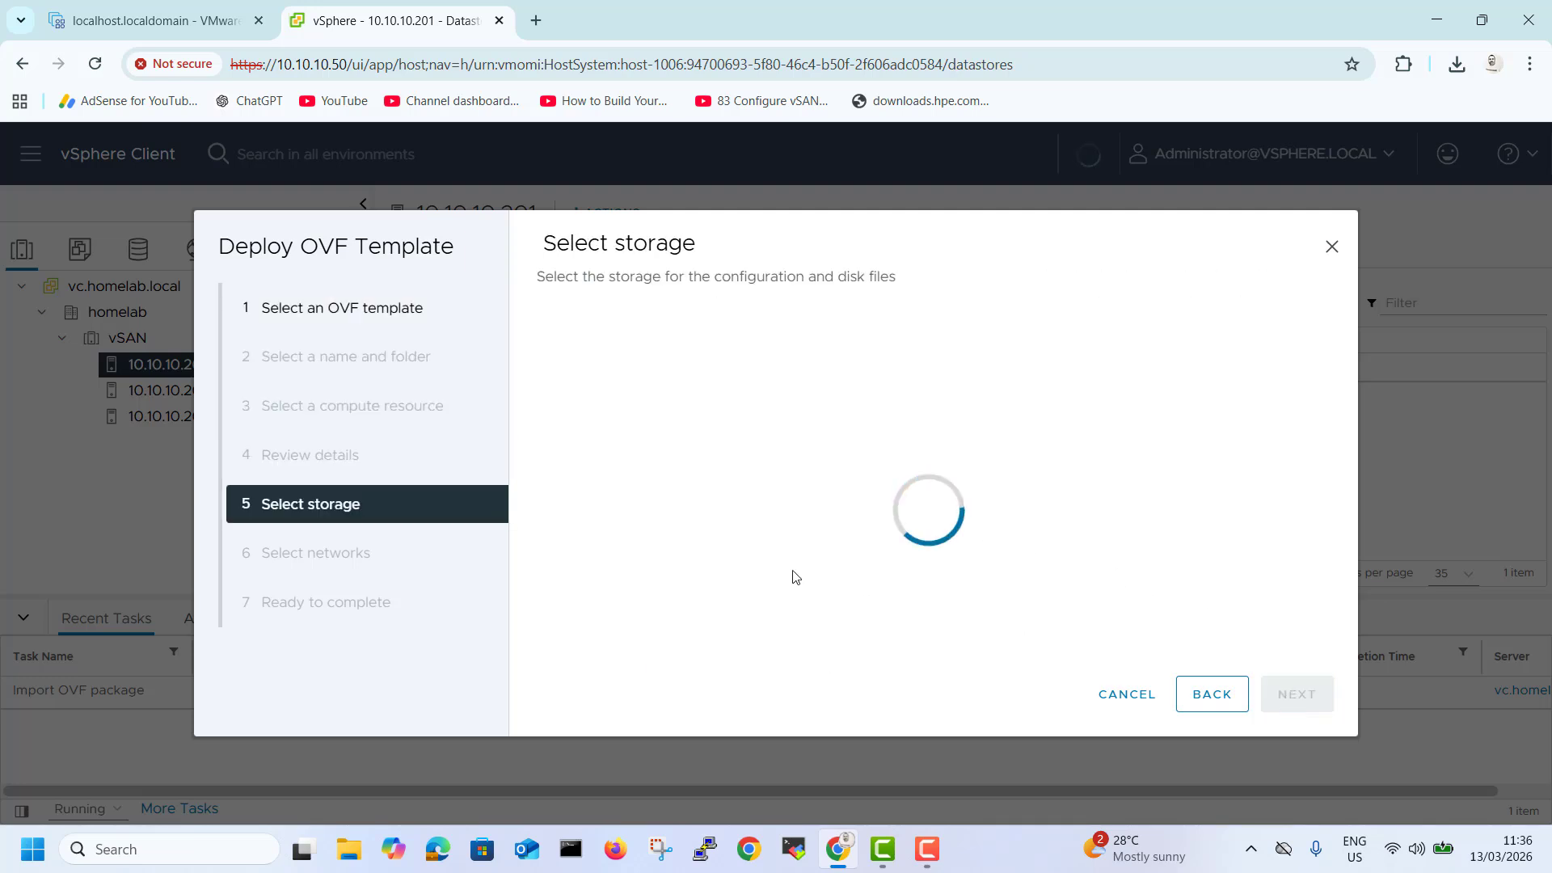
Select vsanDatastore as storage, keep VM Network as the destination network, and finish the deployment.
left_click(845, 471)
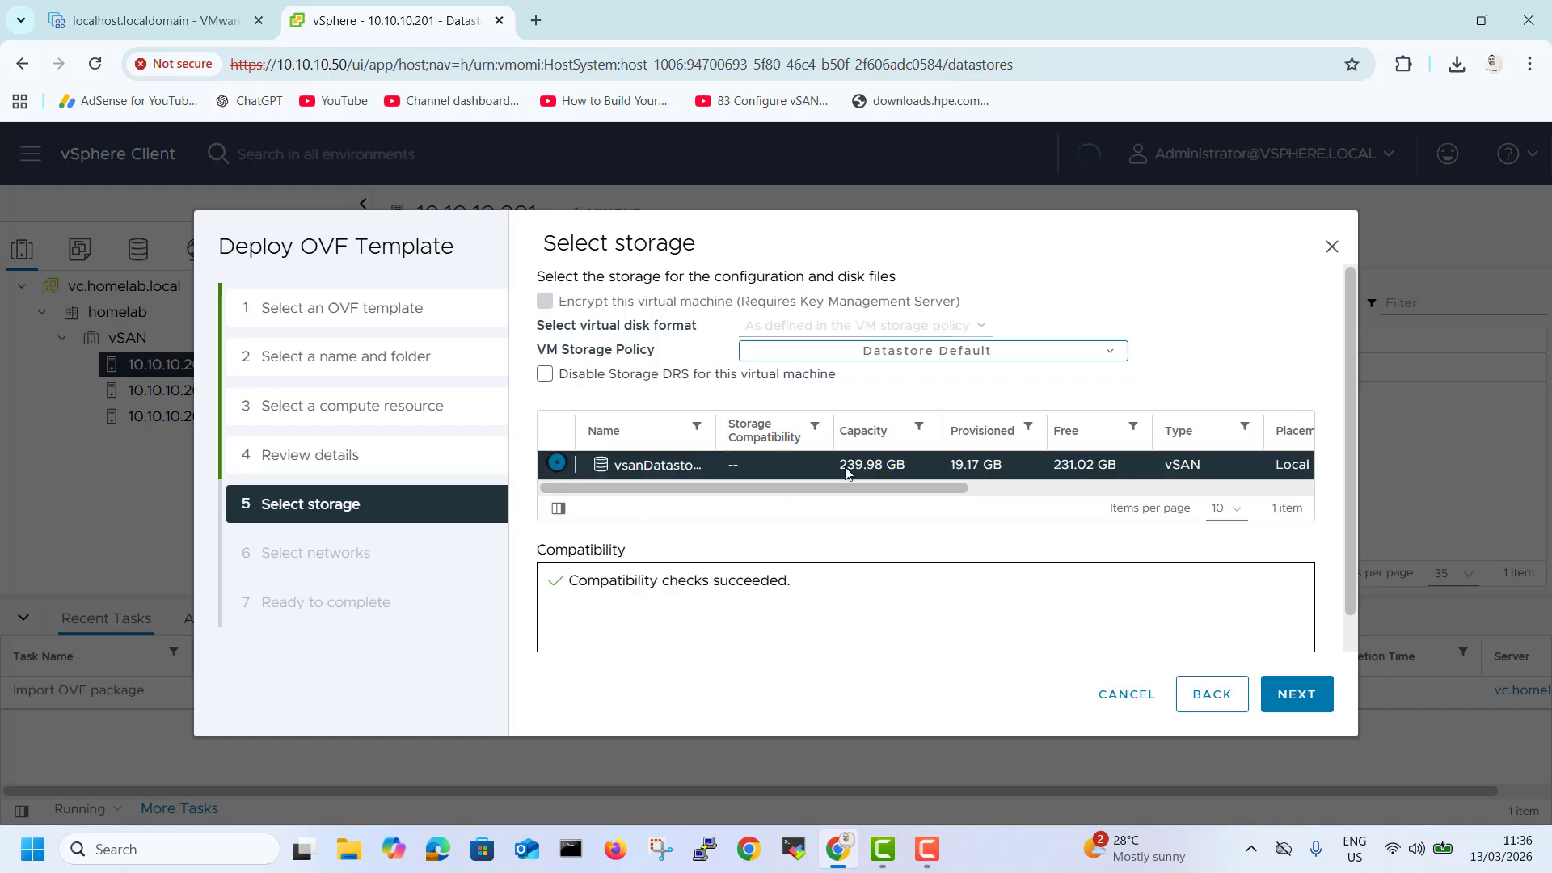
left_click(1296, 695)
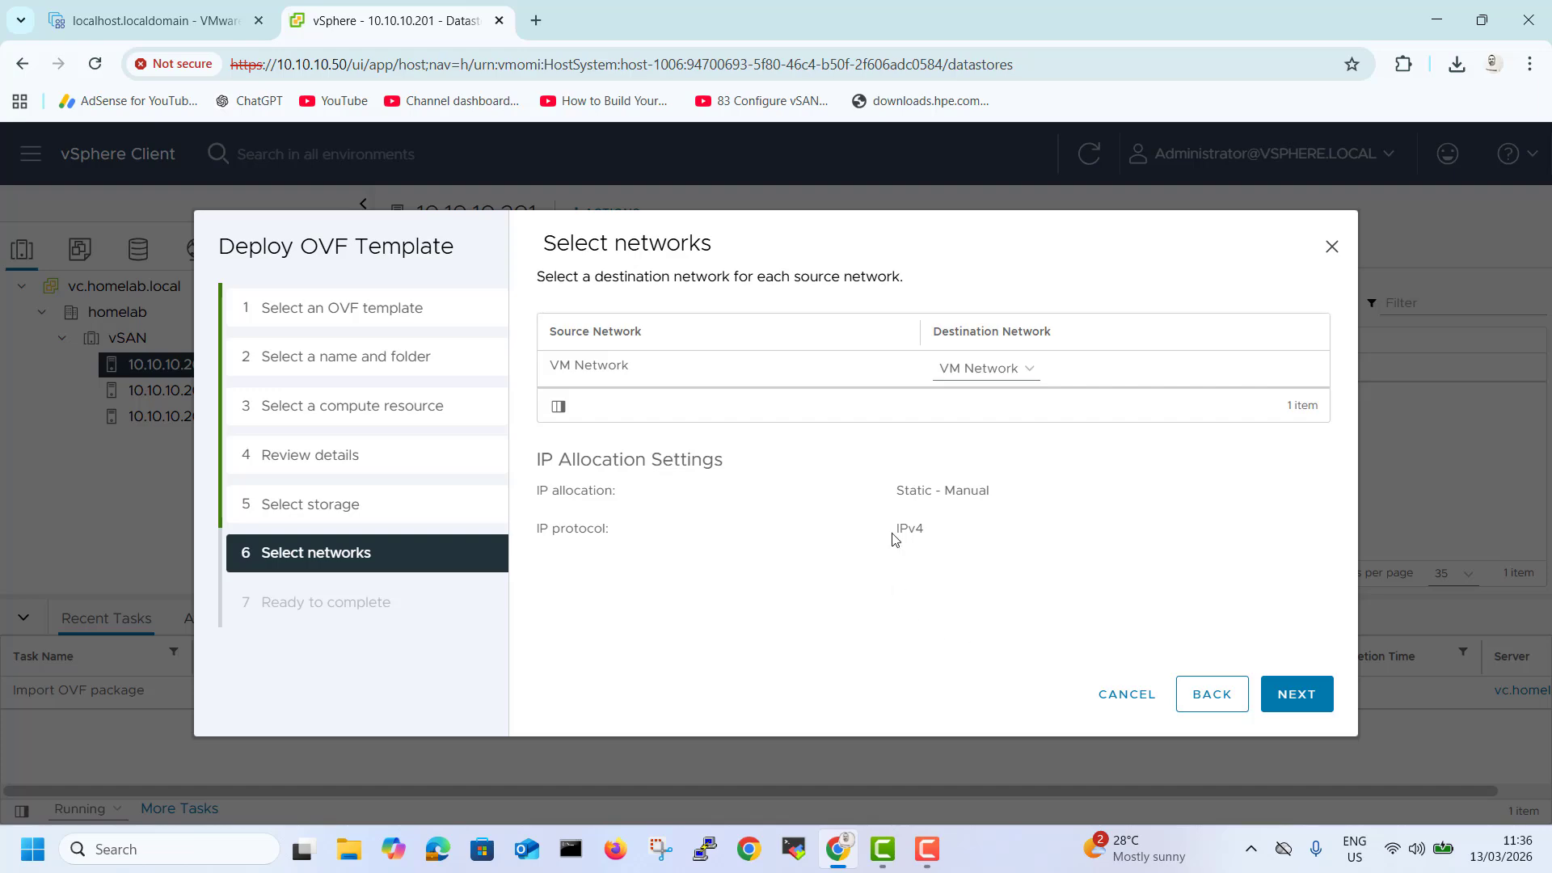
left_click(1290, 695)
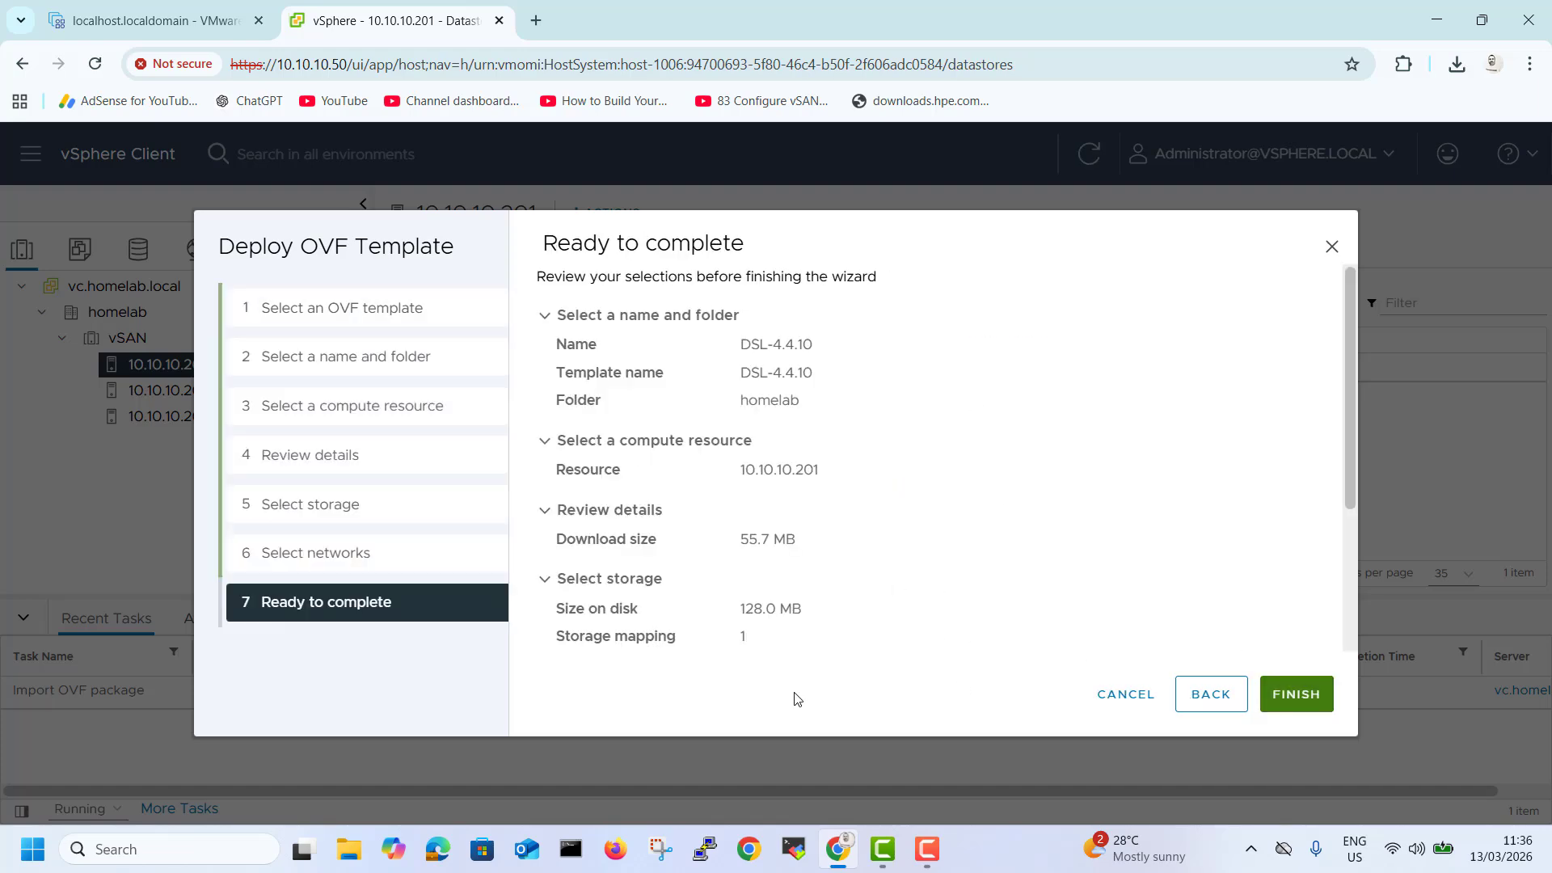
left_click(1291, 700)
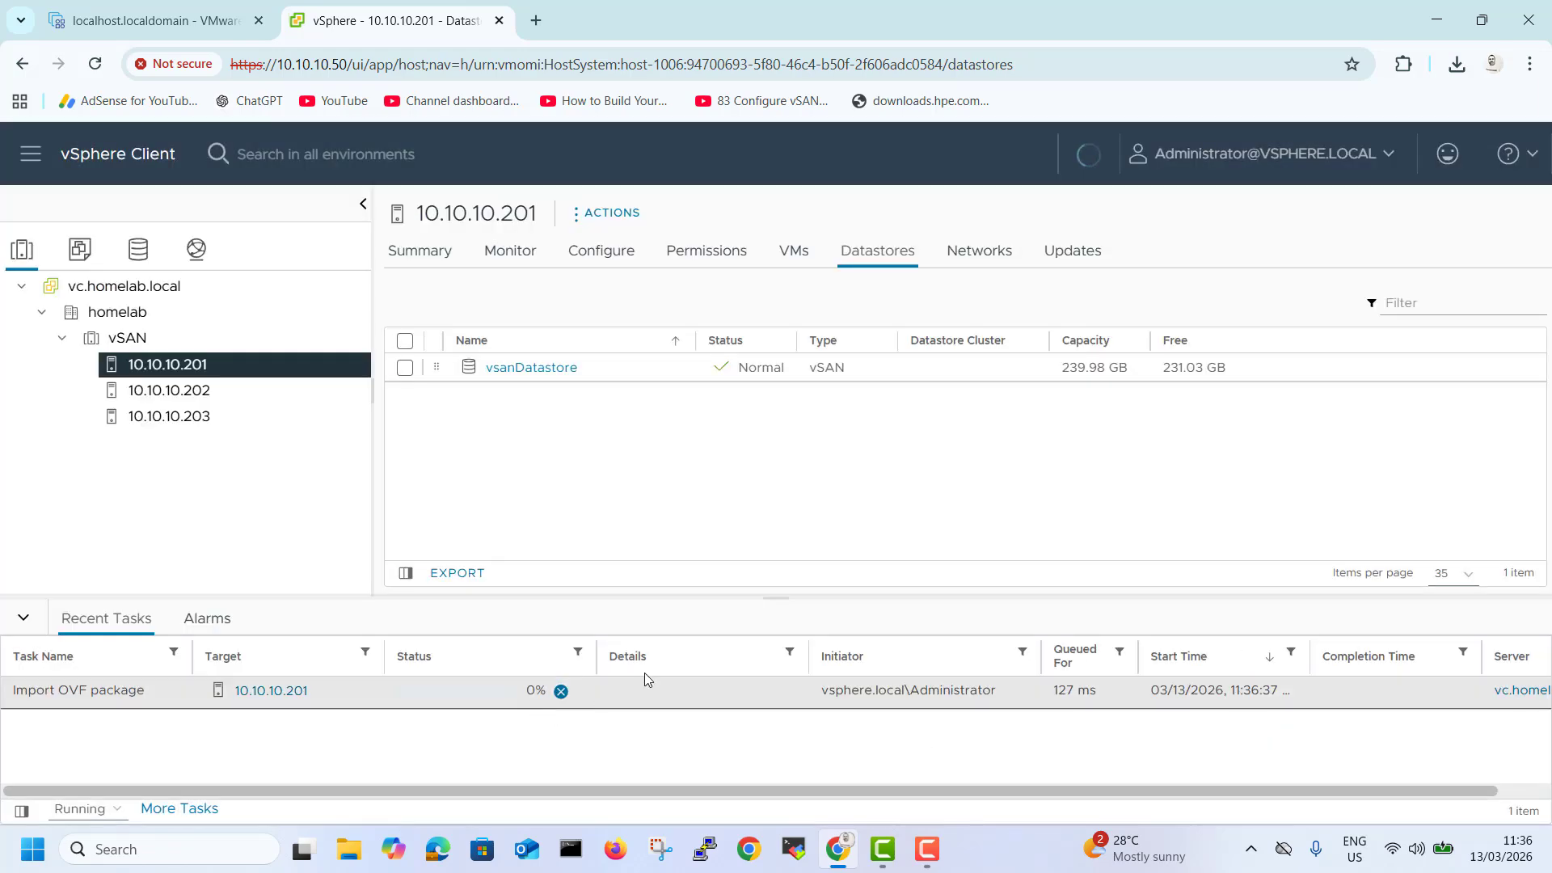
left_click_drag(764, 598, 759, 543)
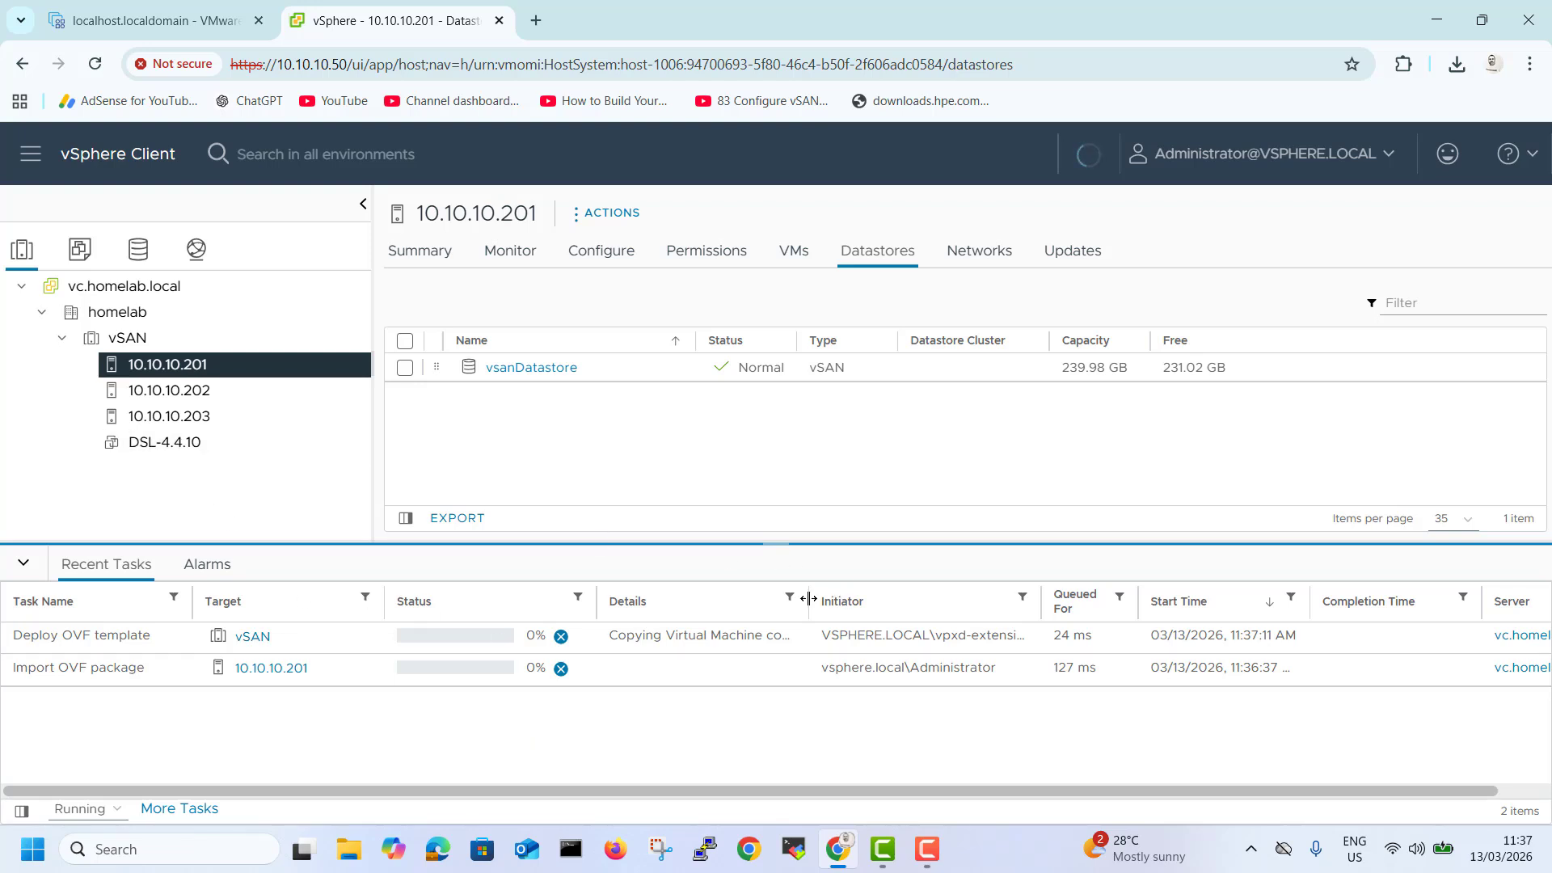
left_click_drag(809, 599, 869, 601)
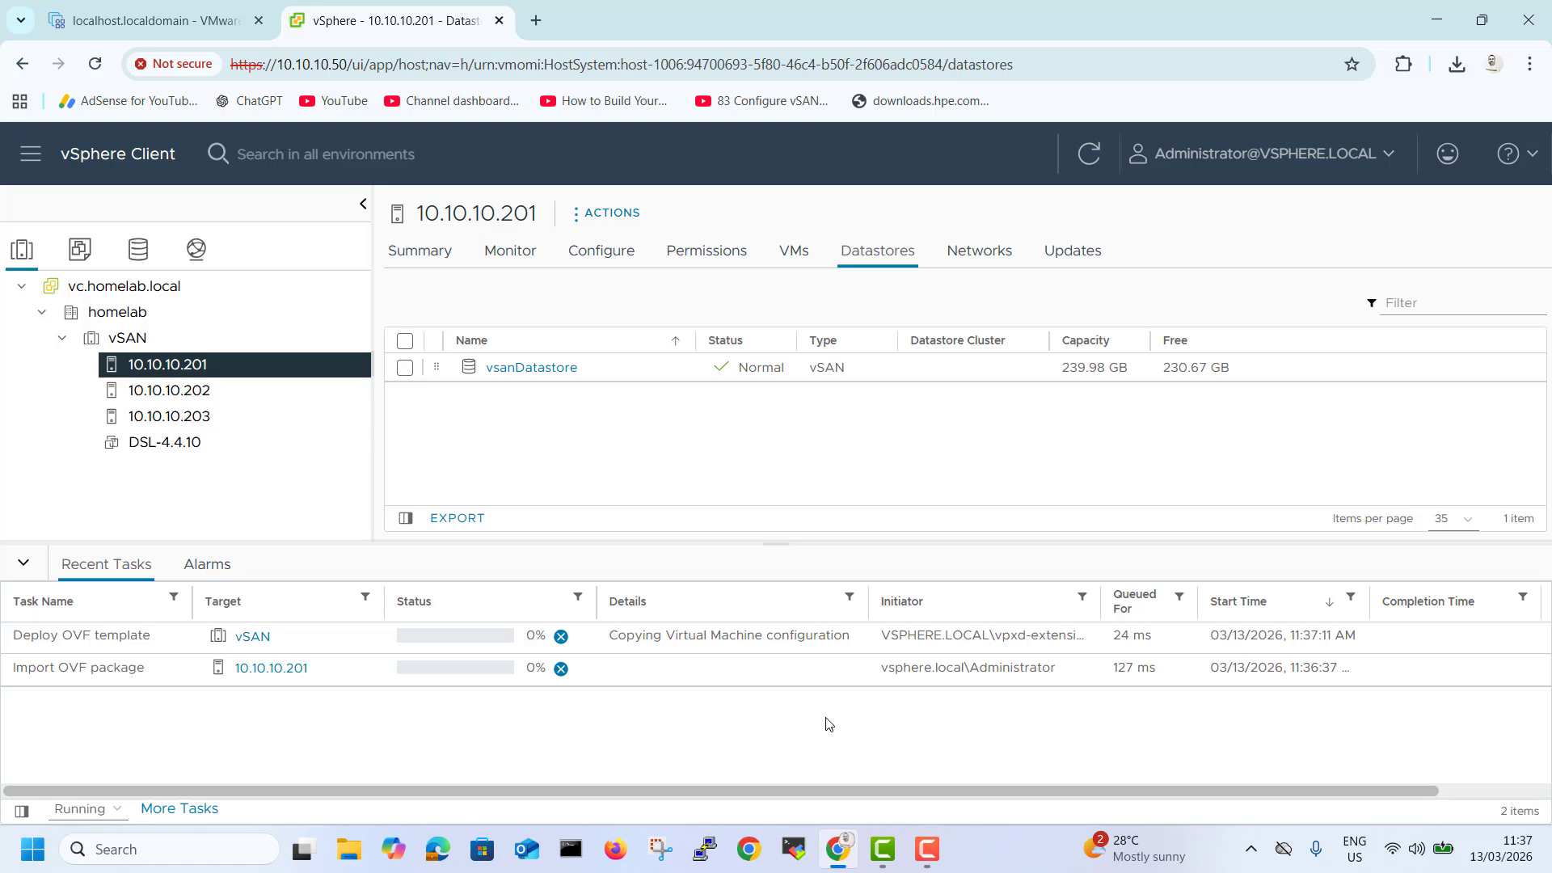
left_click(927, 849)
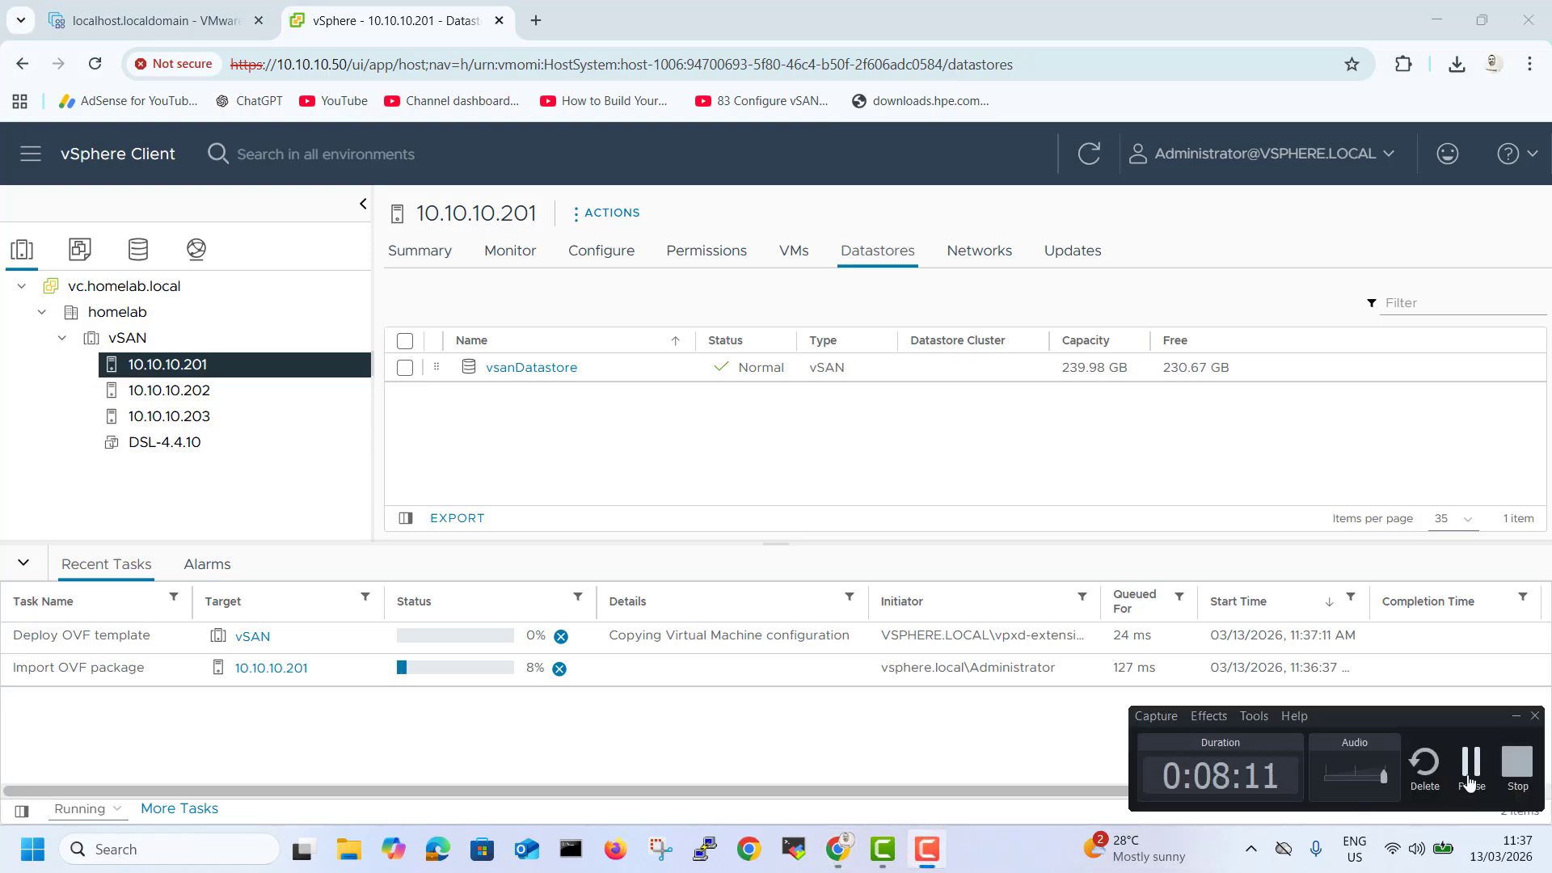
left_click(1471, 764)
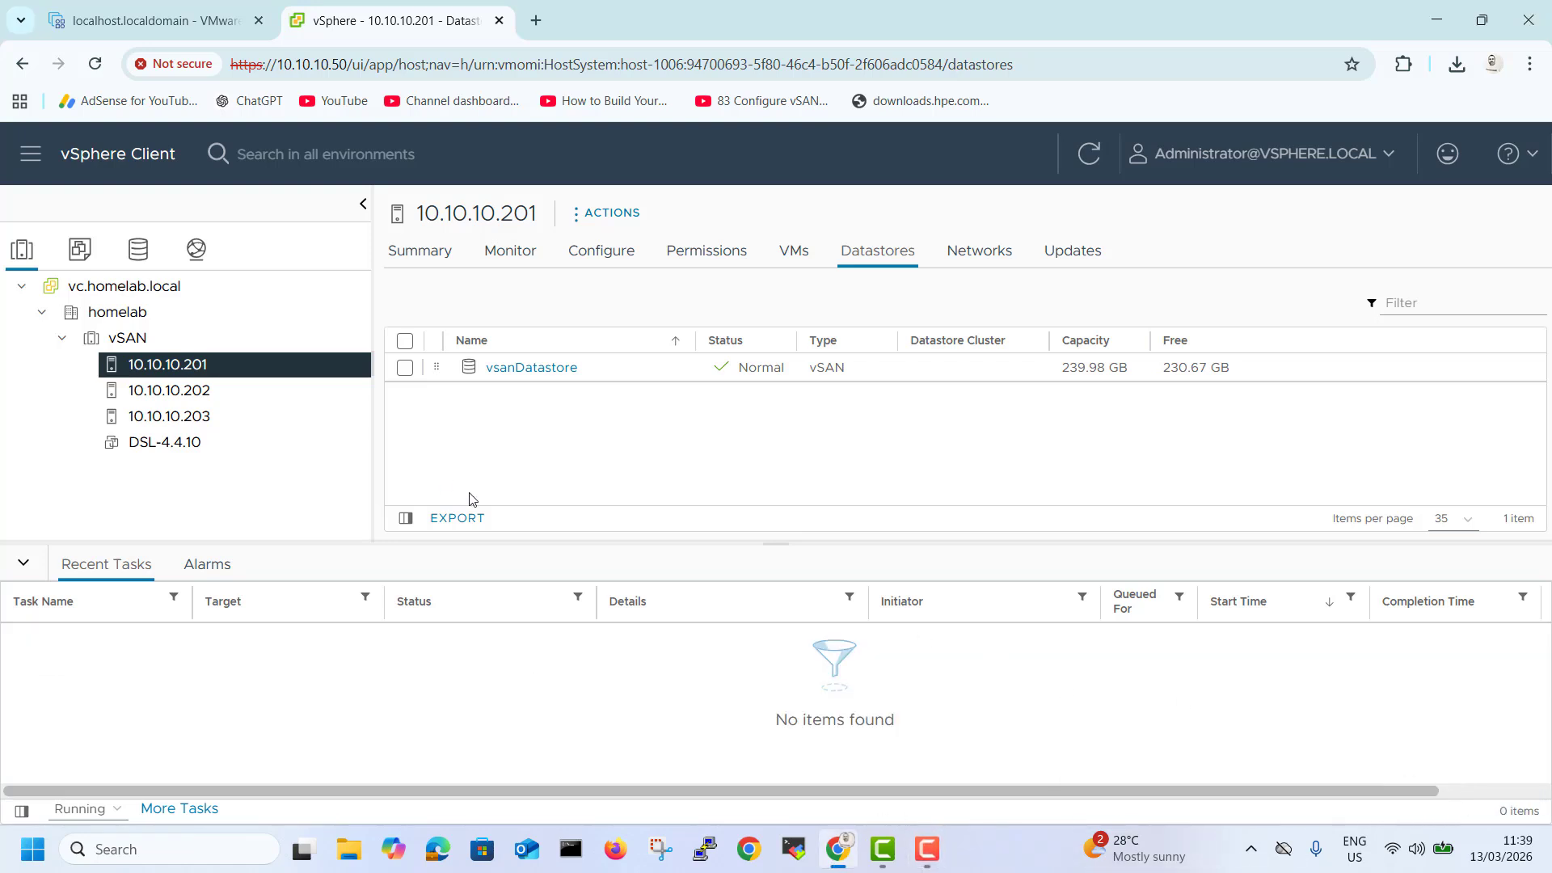
left_click(927, 849)
left_click(1470, 764)
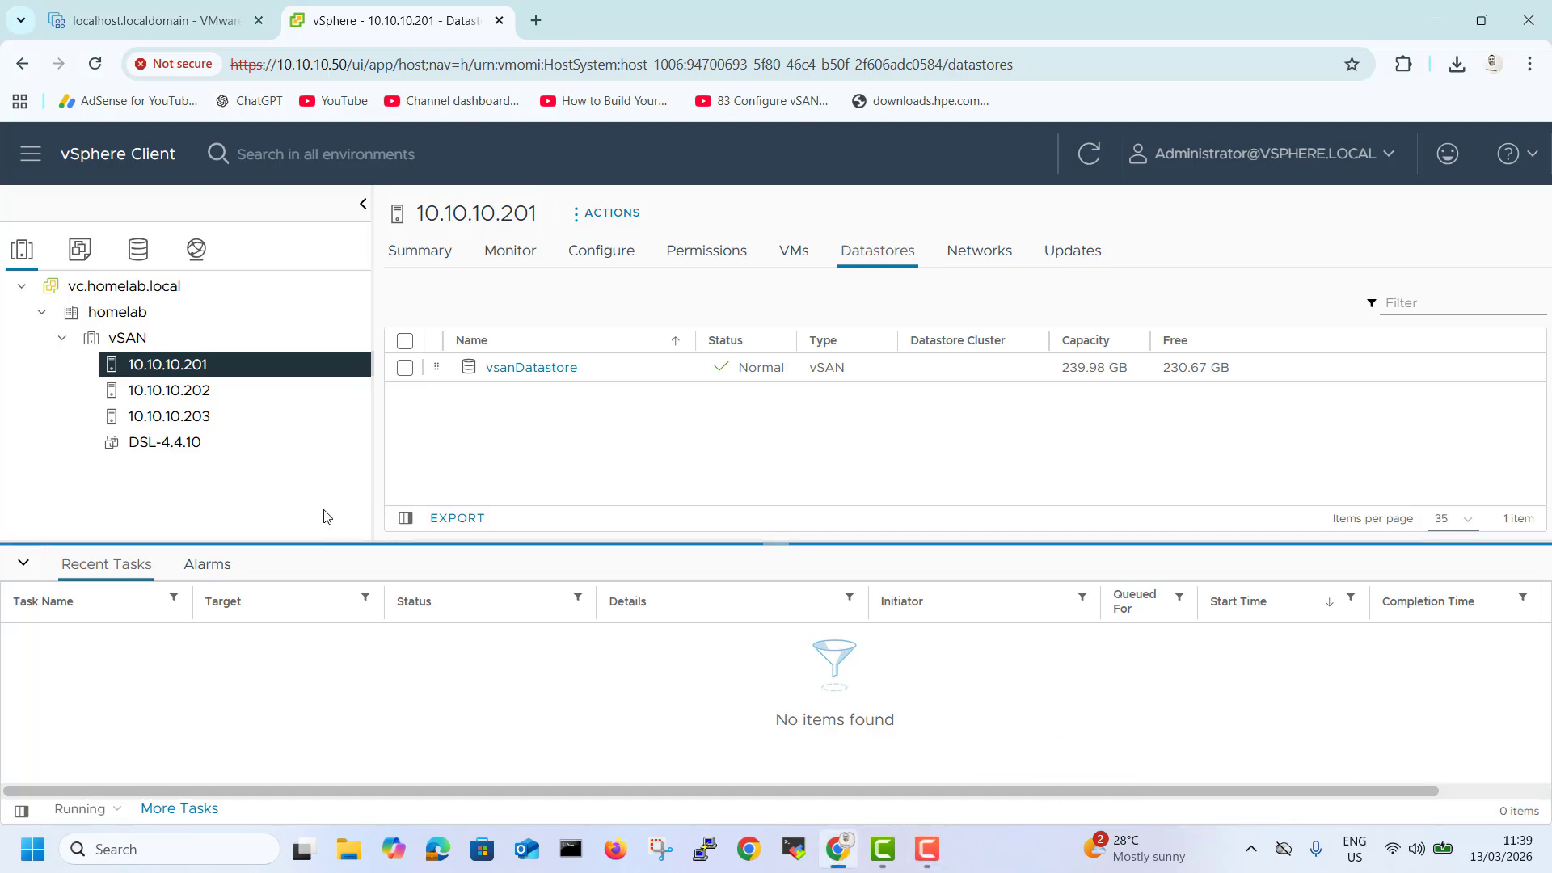
Inspect the DSL-4.4.10 VM summary and the virtual machines listed on hosts 10.10.10.201 and 10.10.10.202.
left_click(150, 445)
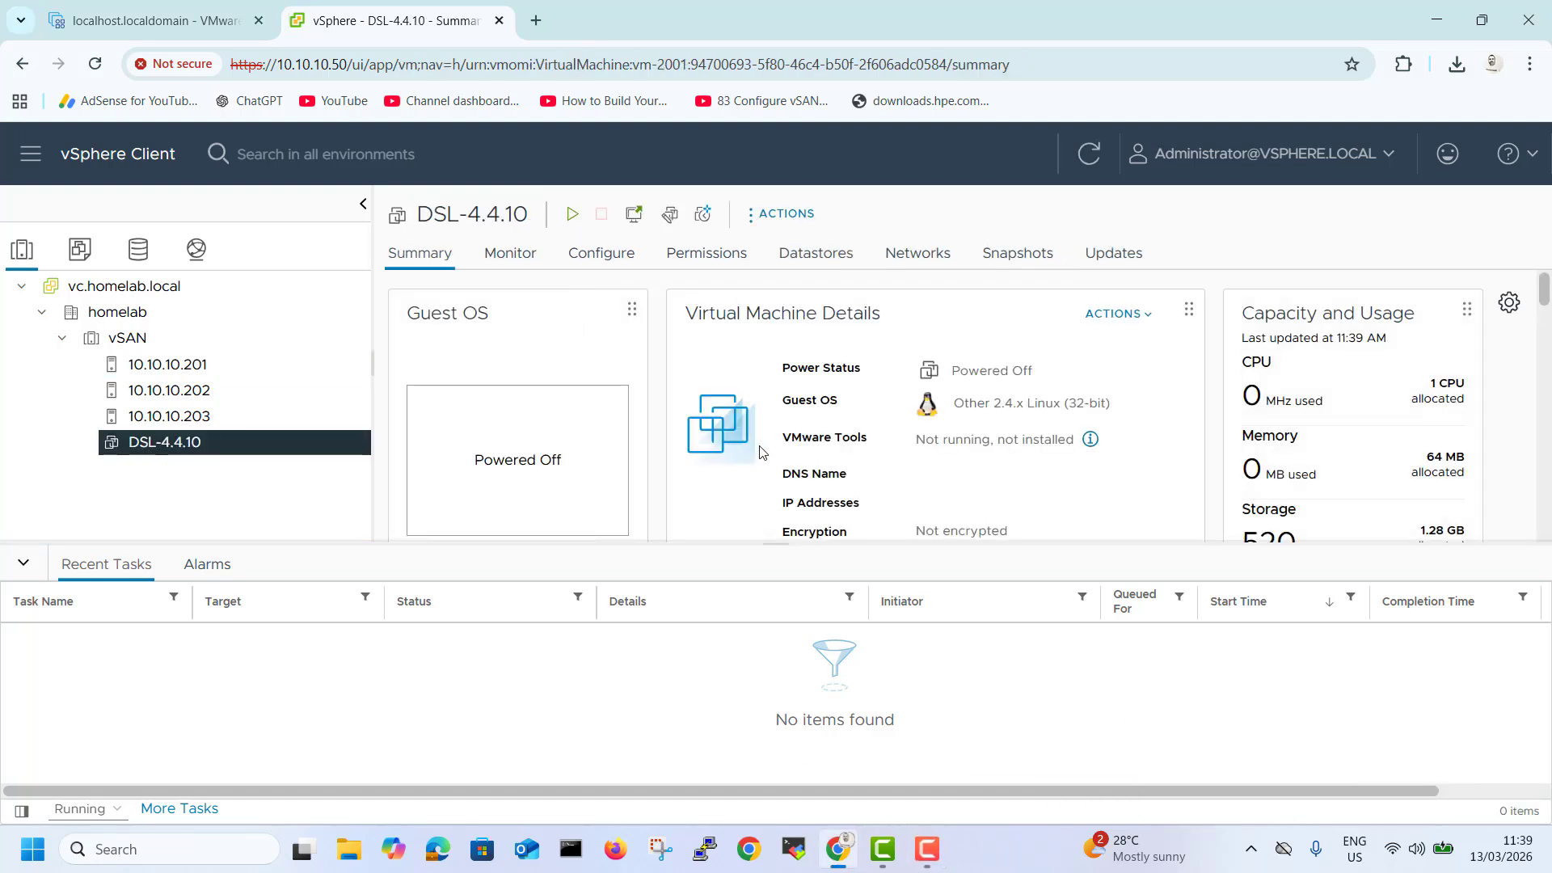
left_click(207, 368)
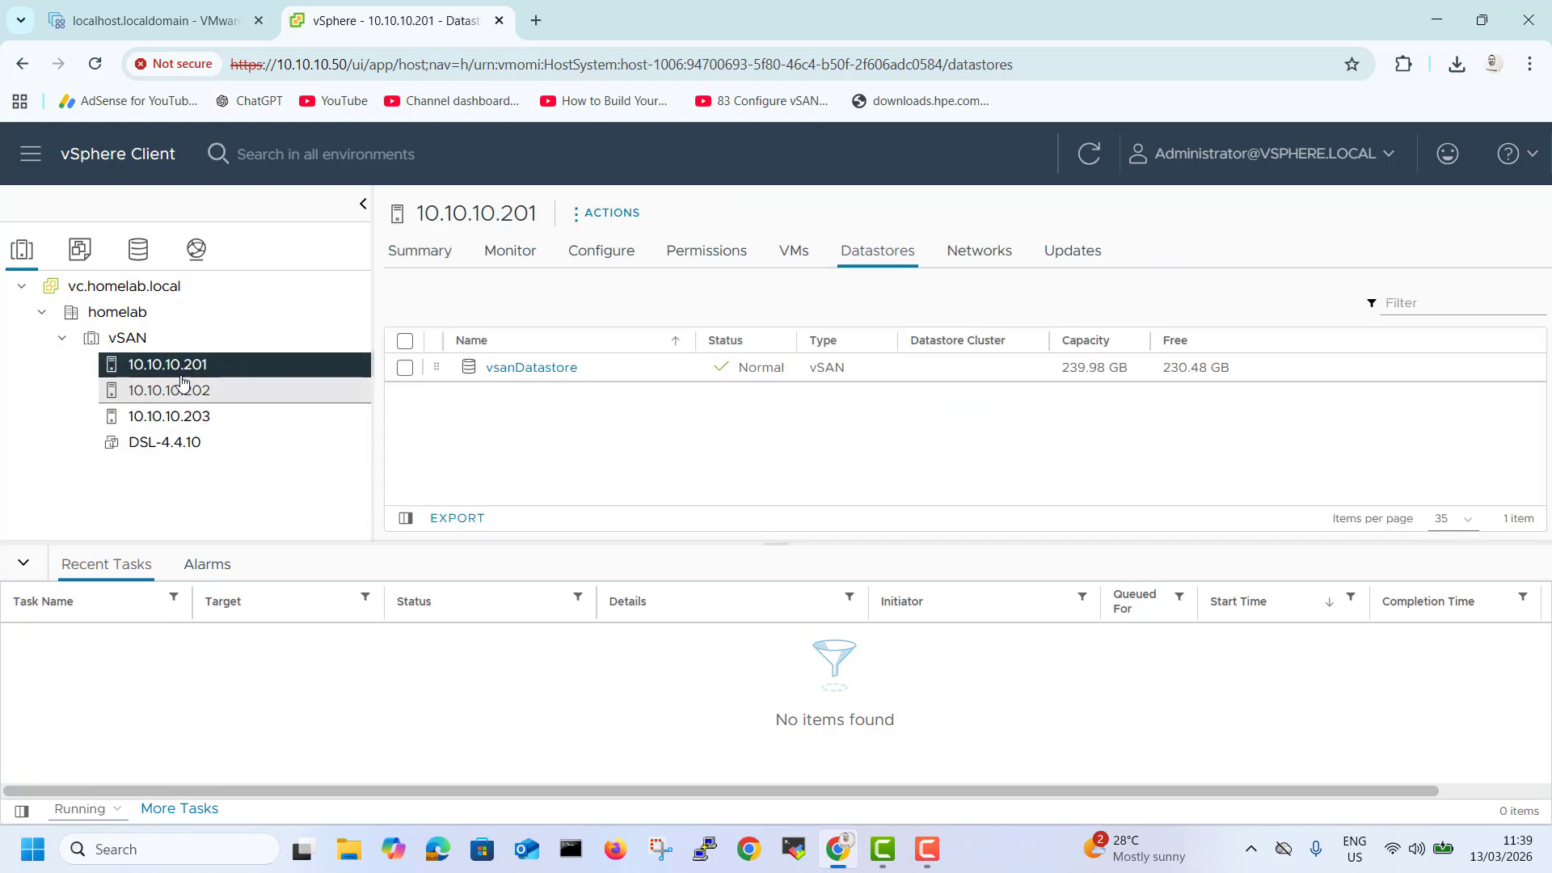
left_click(799, 257)
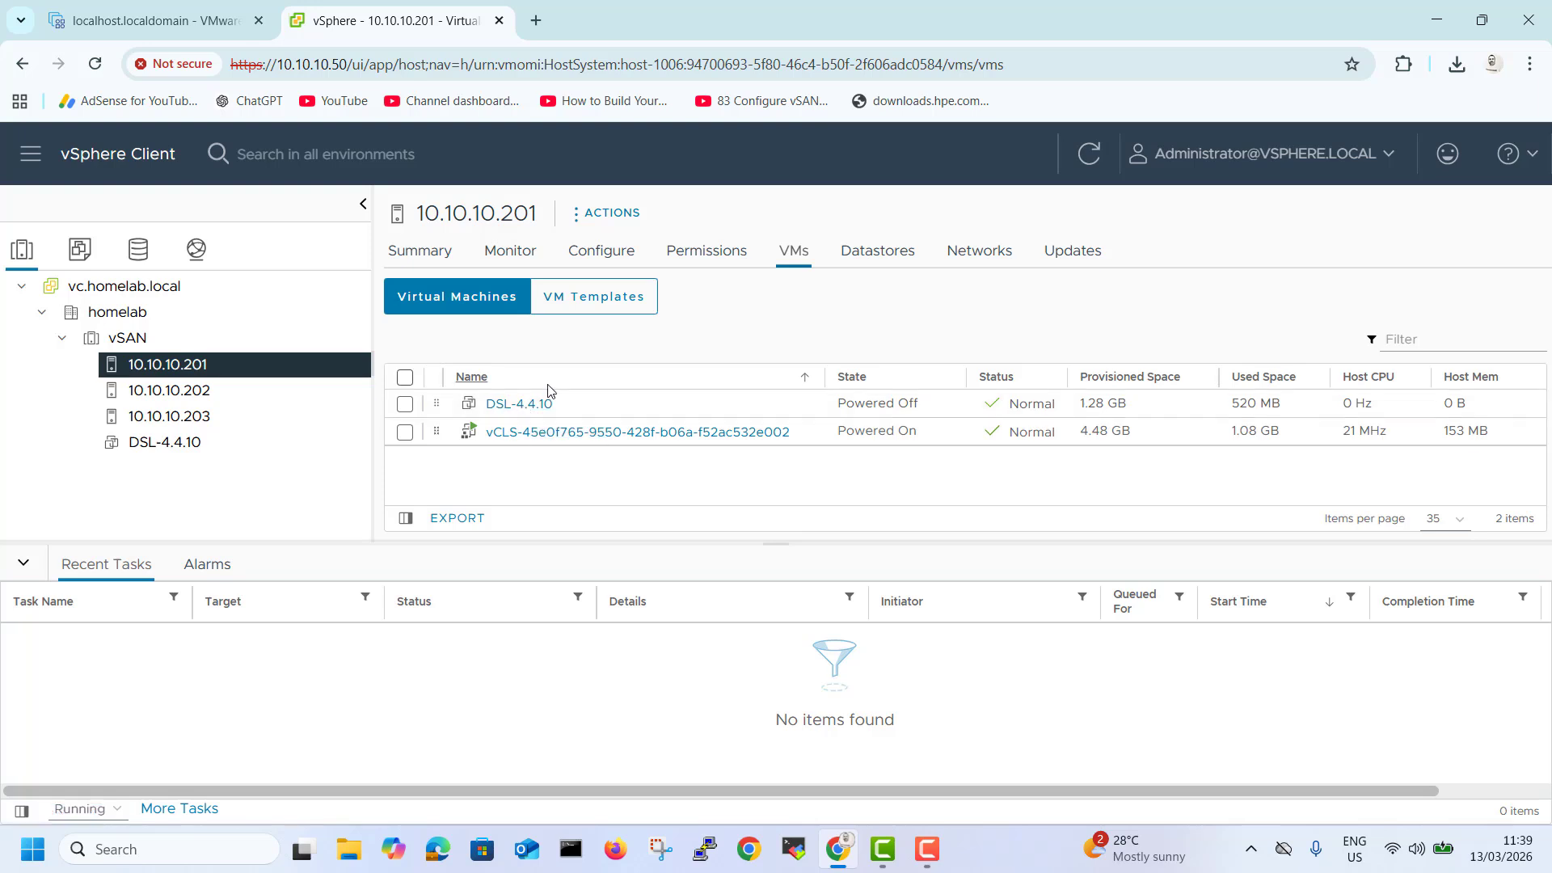
left_click(510, 409)
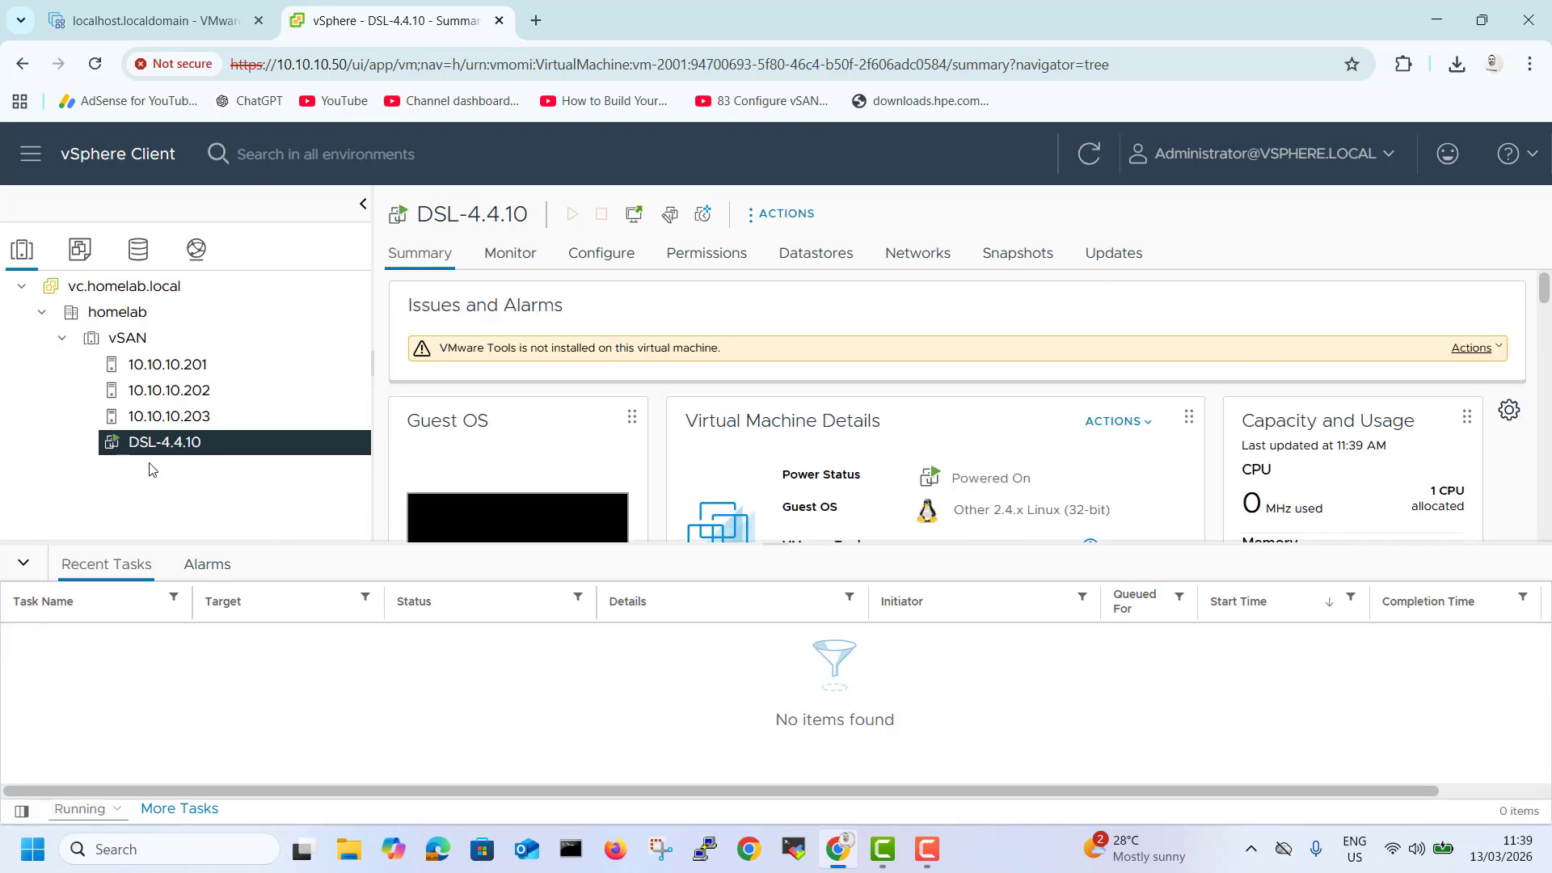
scroll(1502, 446, "down", 3)
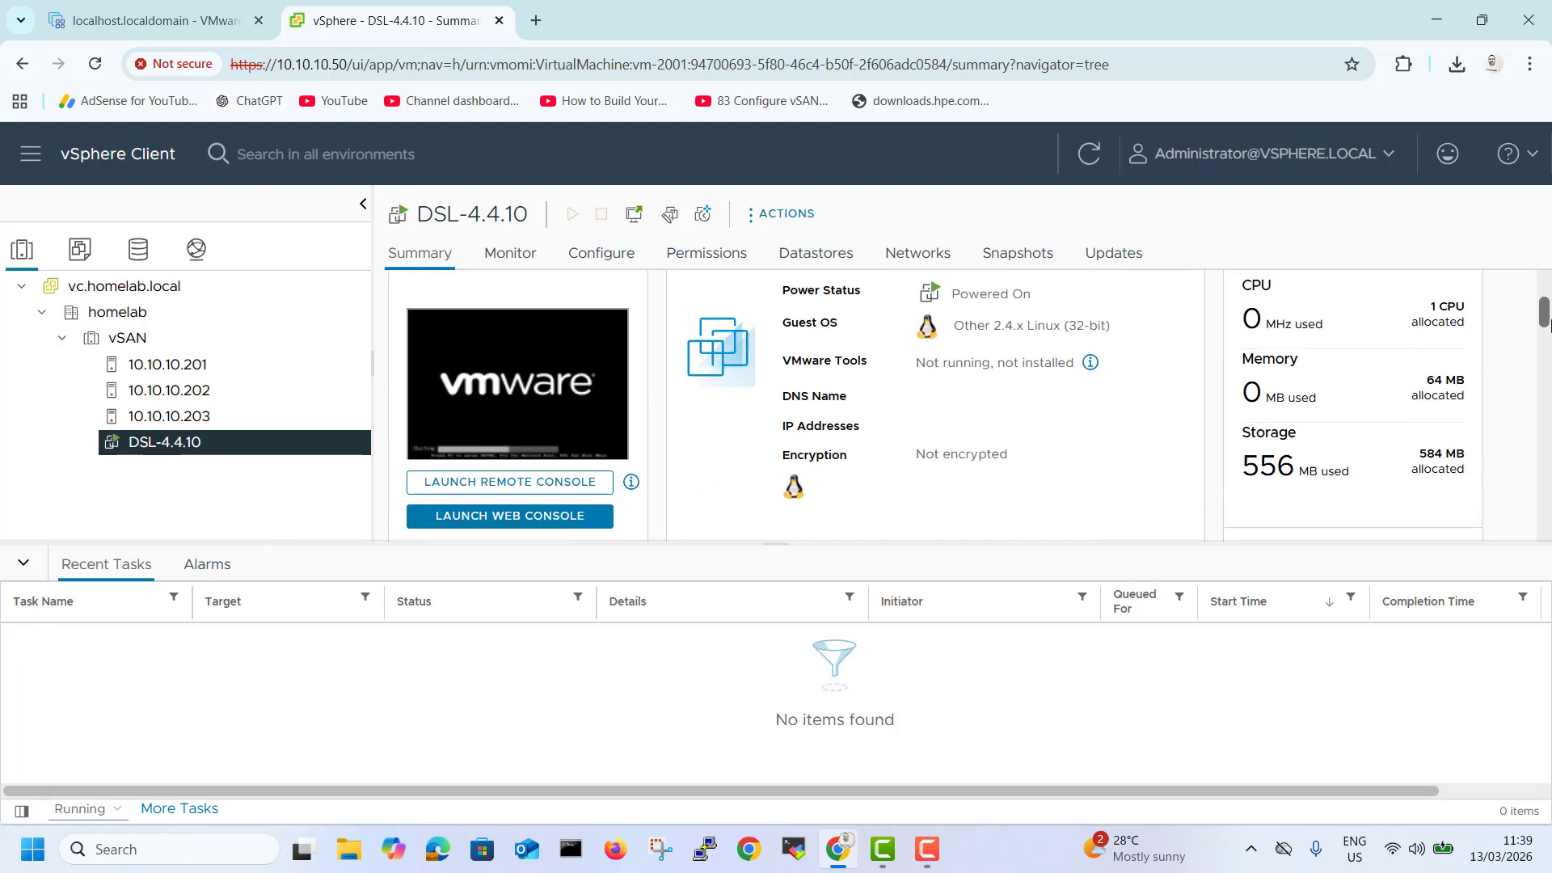
left_click(121, 391)
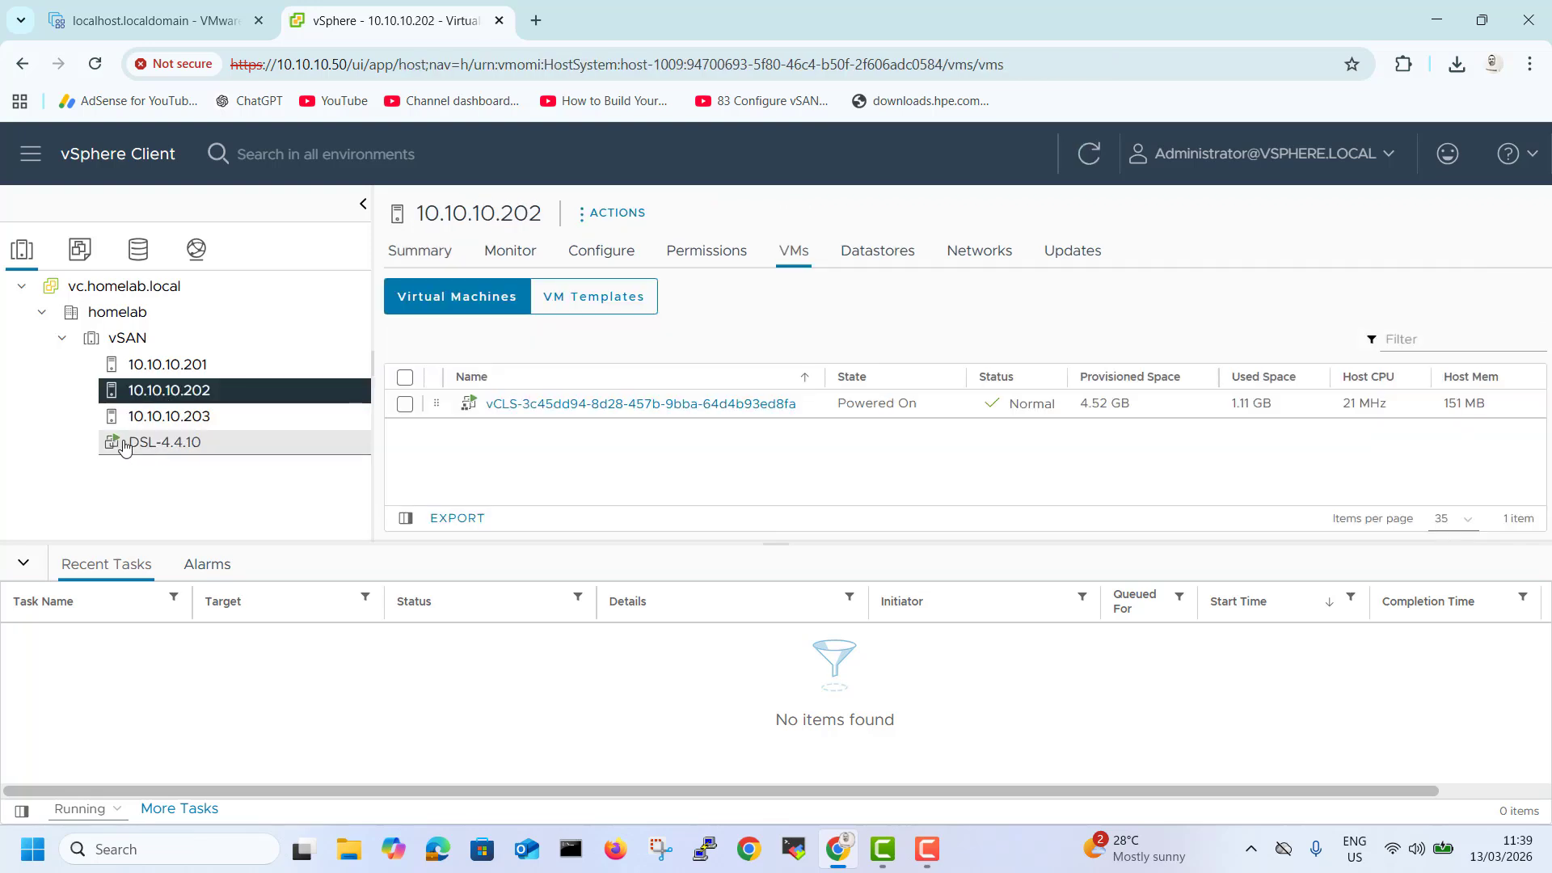
left_click(186, 364)
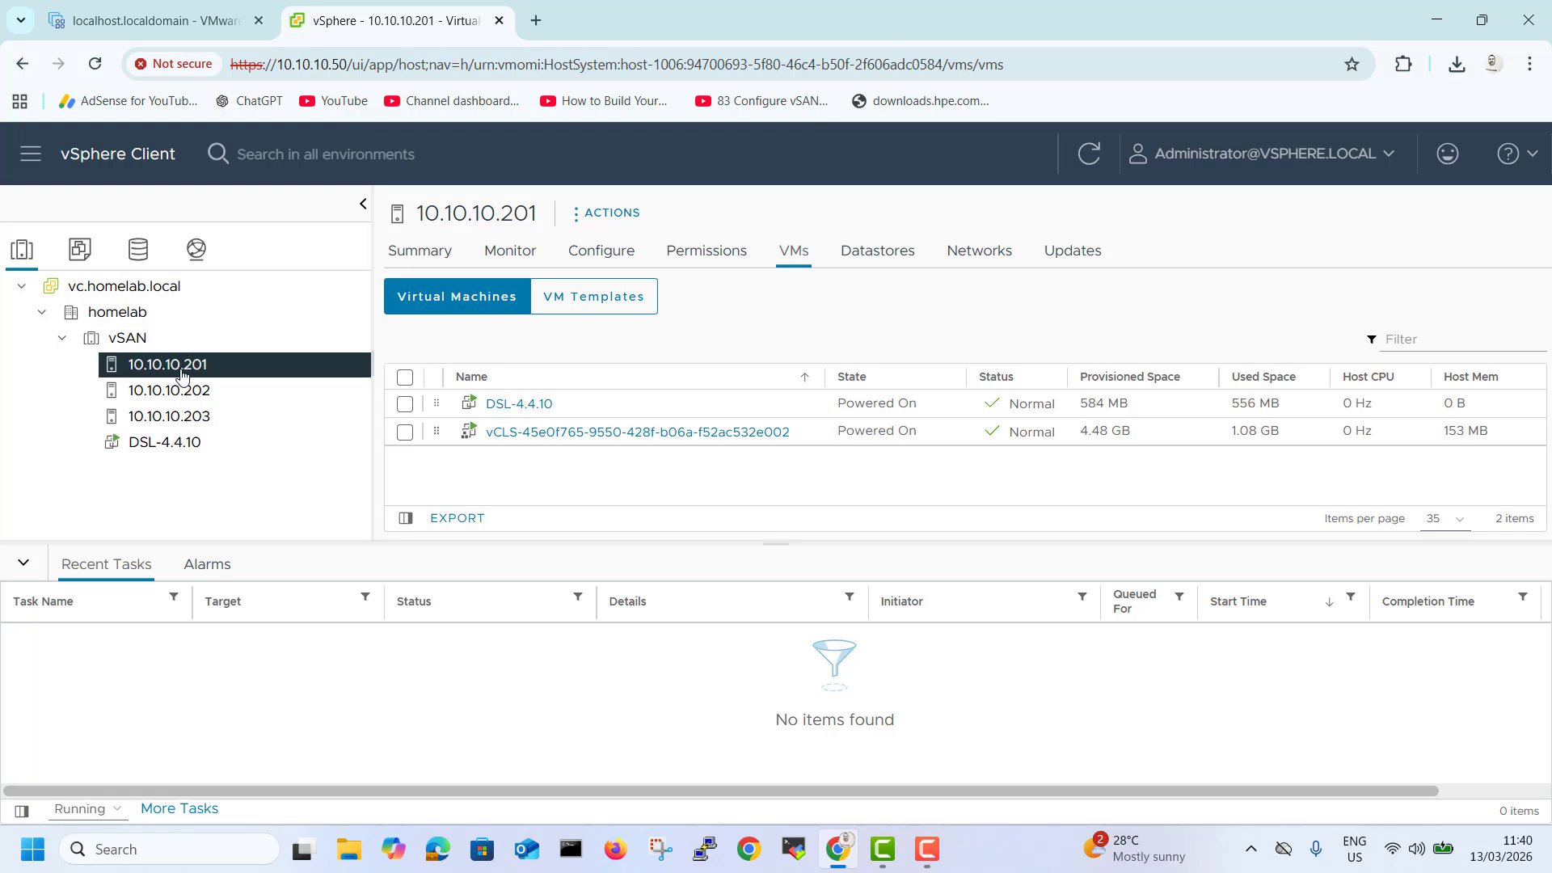
Migrate the DSL-4.4.10 VM to host 10.10.10.202, changing compute resource only with high-priority vMotion.
right_click(529, 404)
left_click(192, 449)
right_click(189, 451)
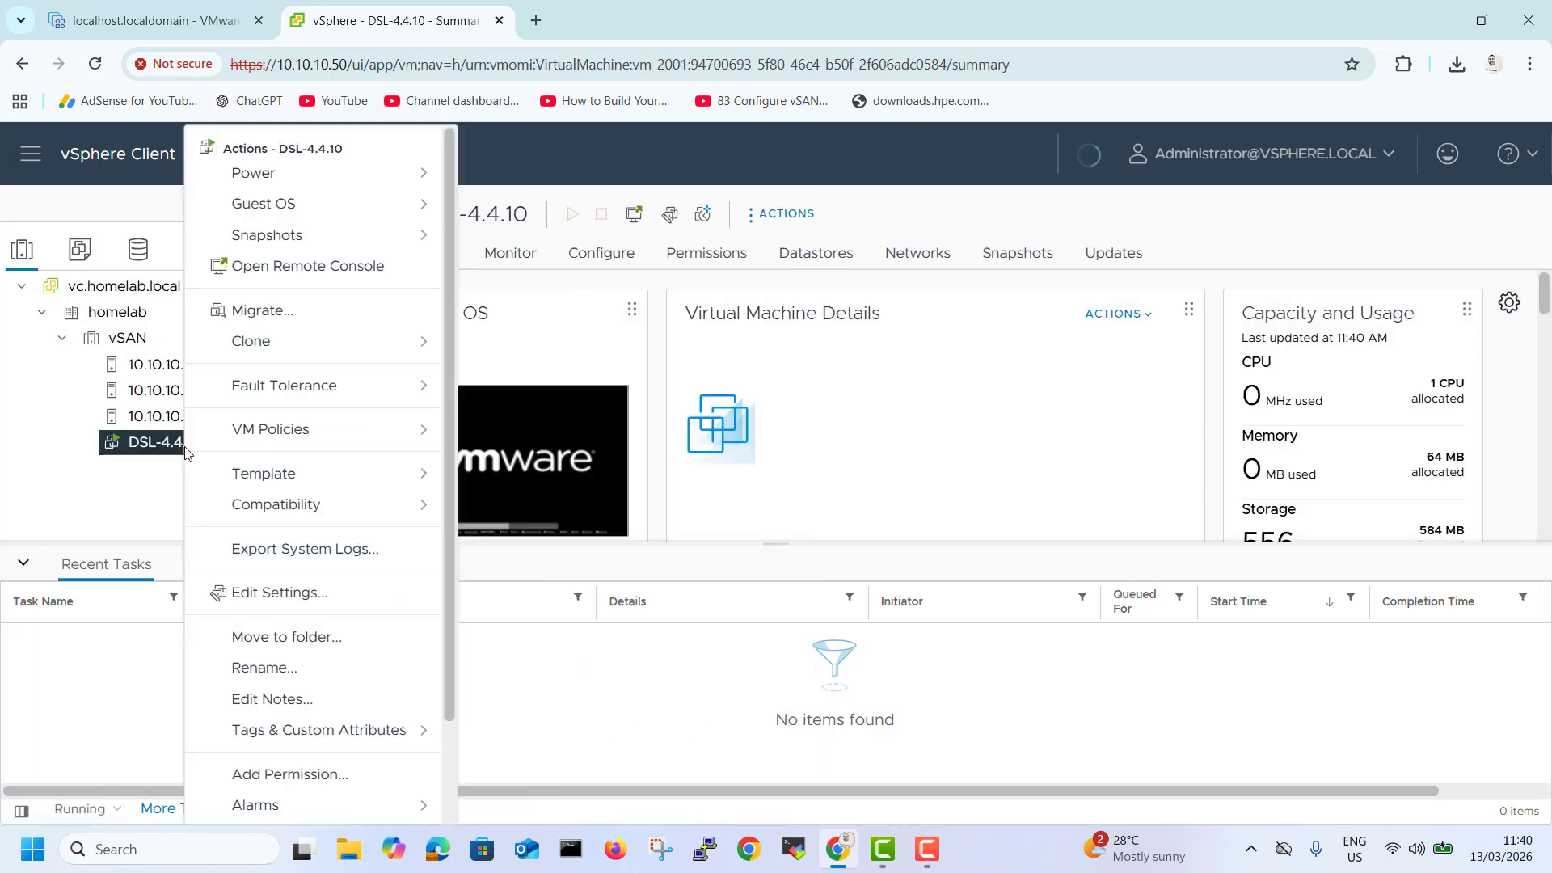
left_click(301, 314)
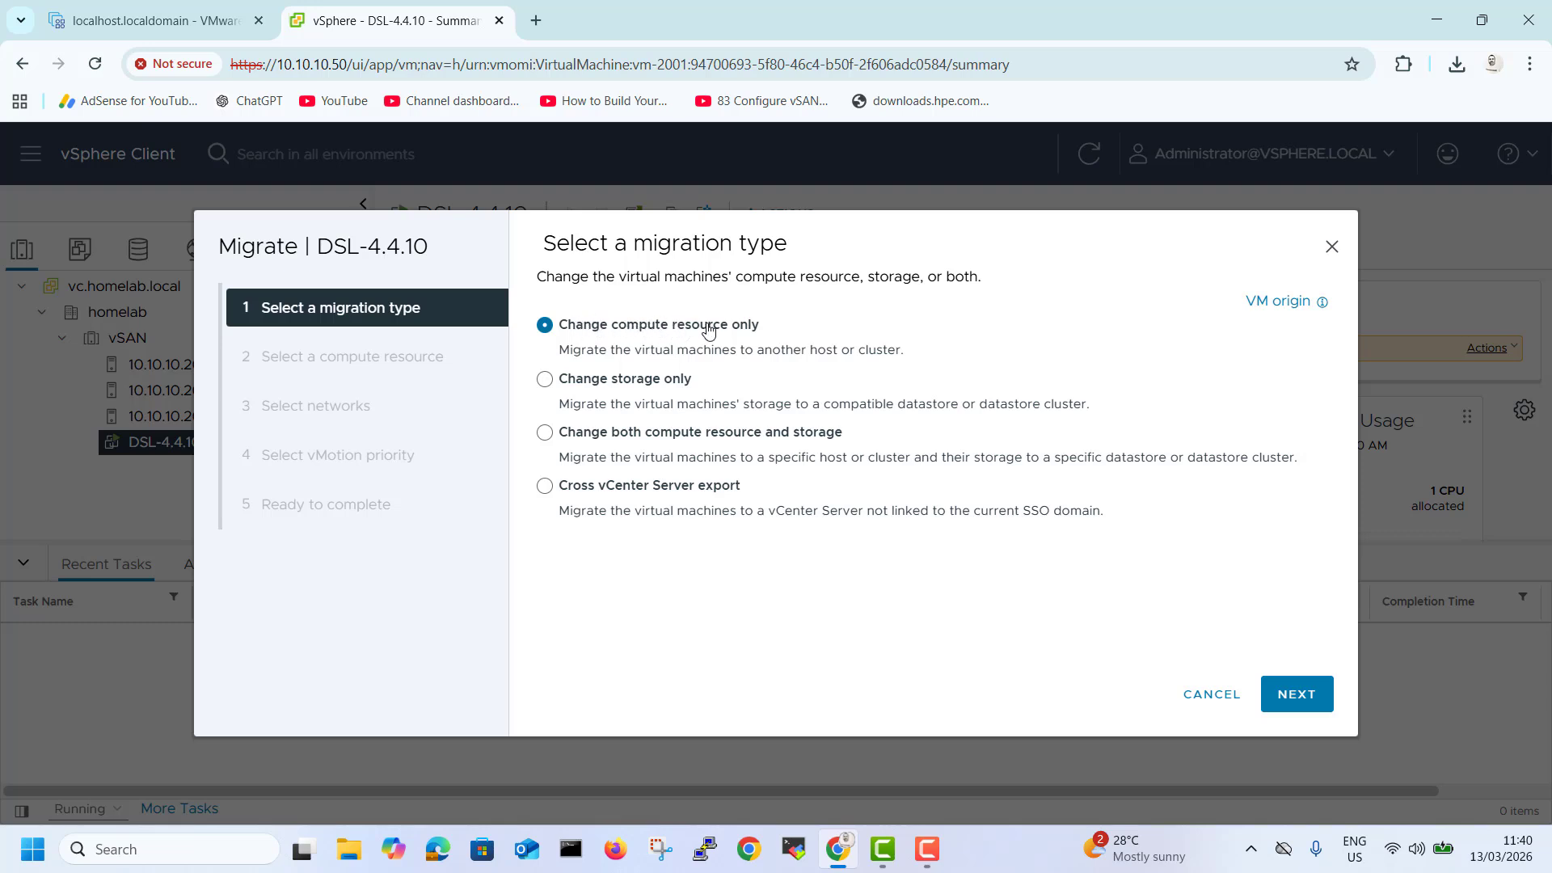
left_click(1296, 694)
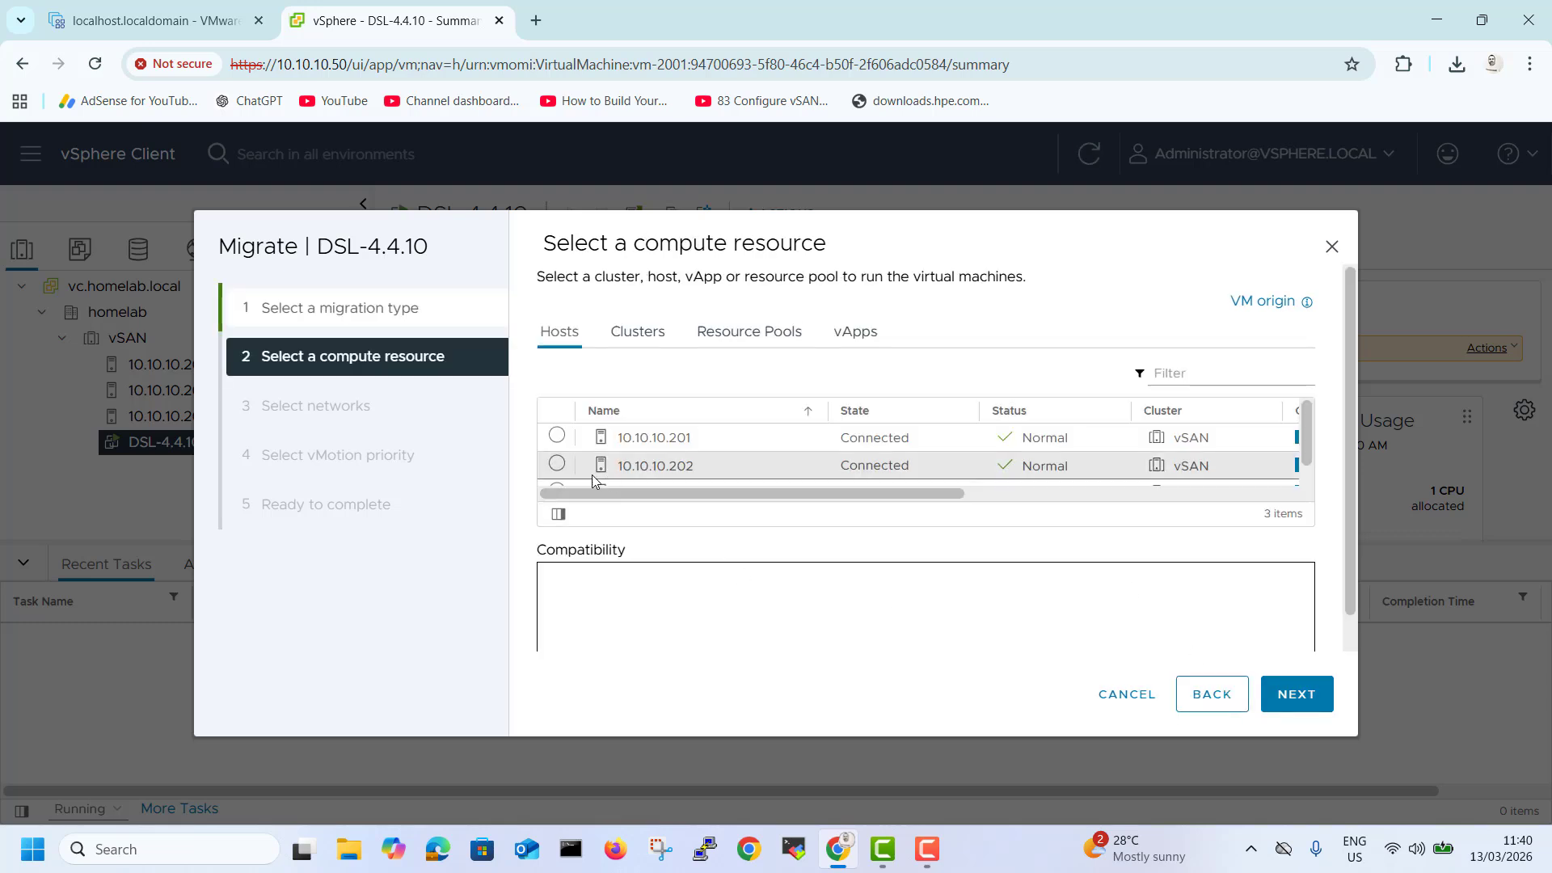
left_click(558, 466)
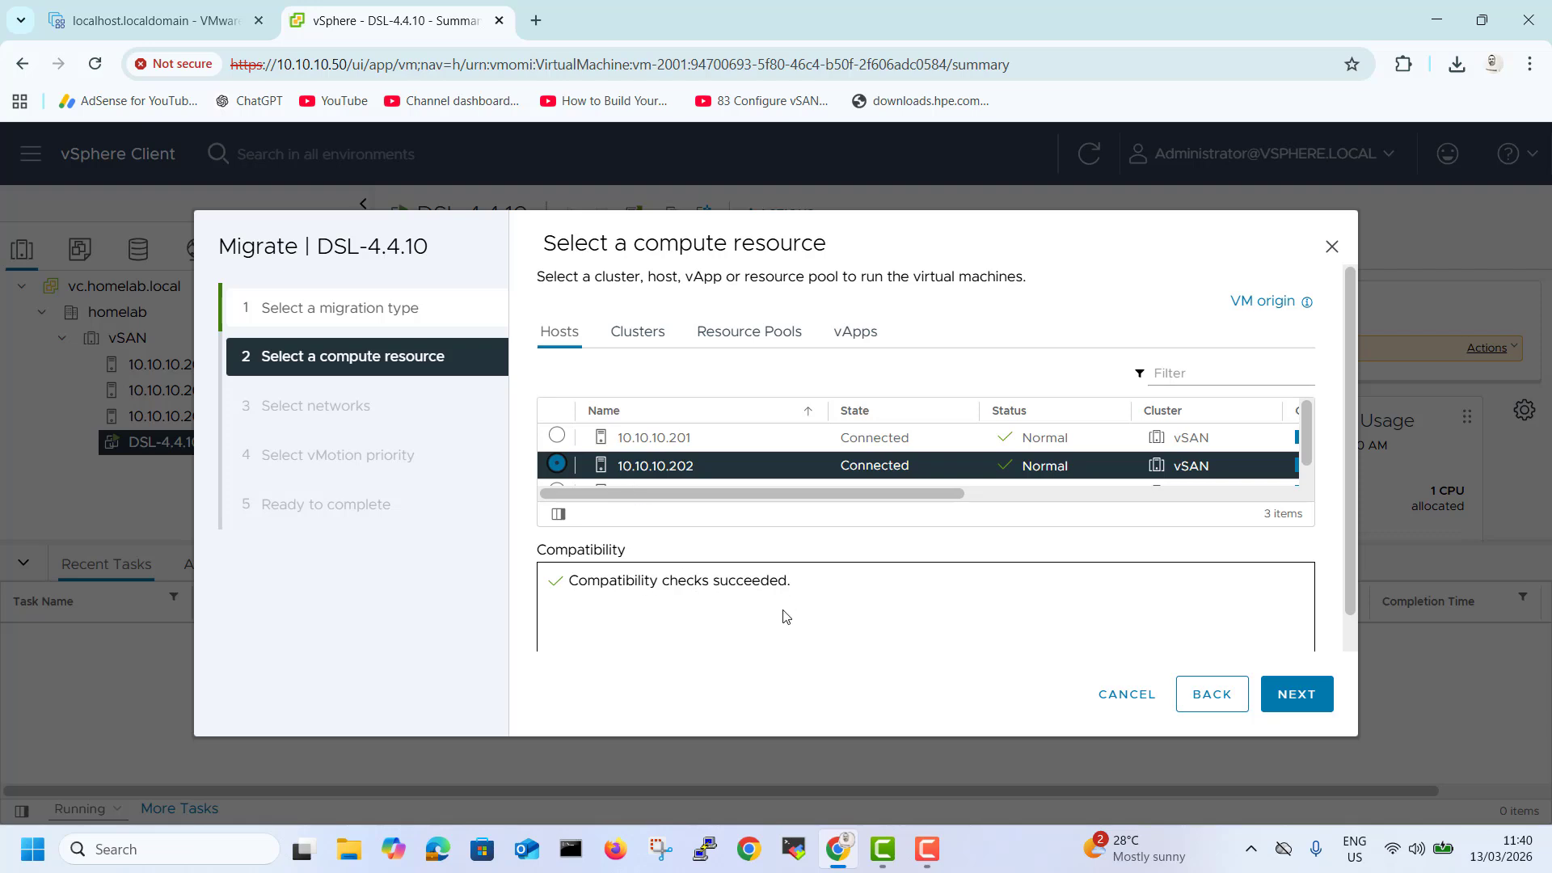
left_click(1280, 708)
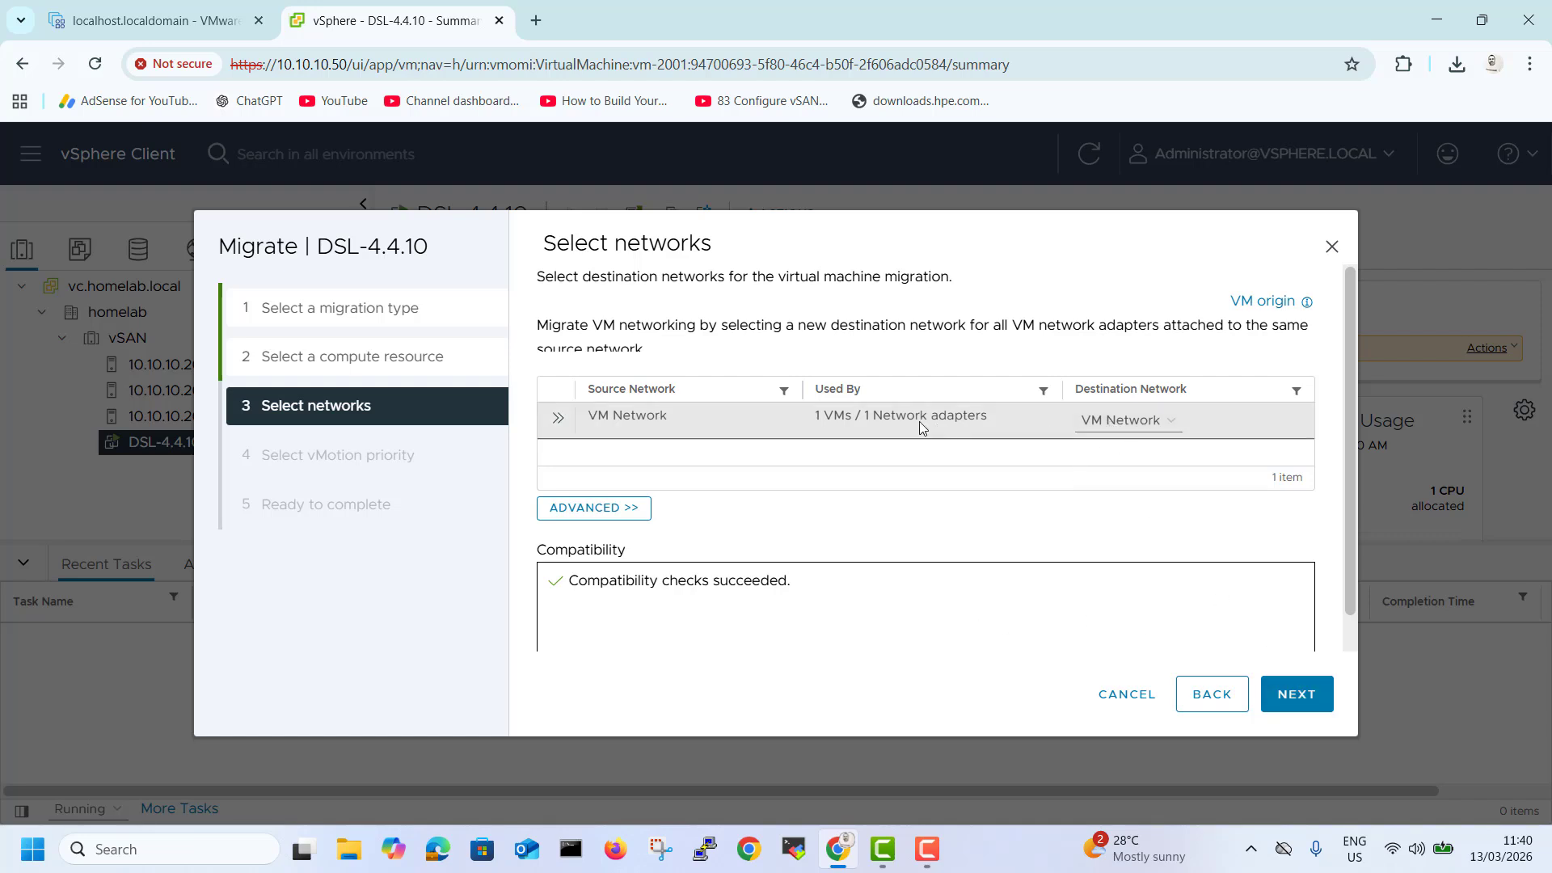
left_click(1322, 708)
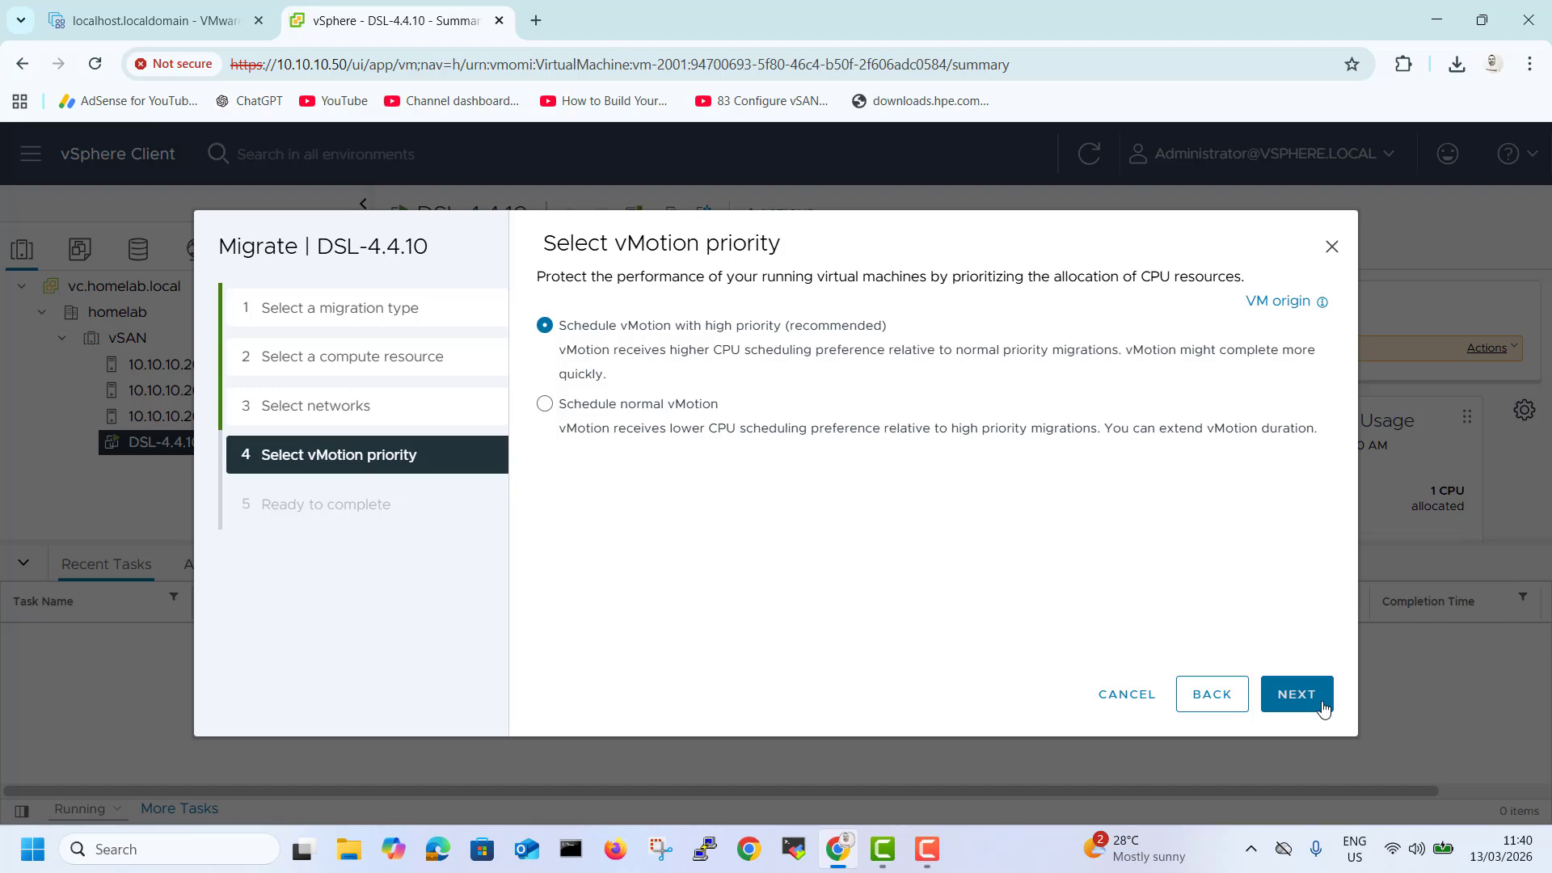
left_click(1323, 708)
left_click(1322, 708)
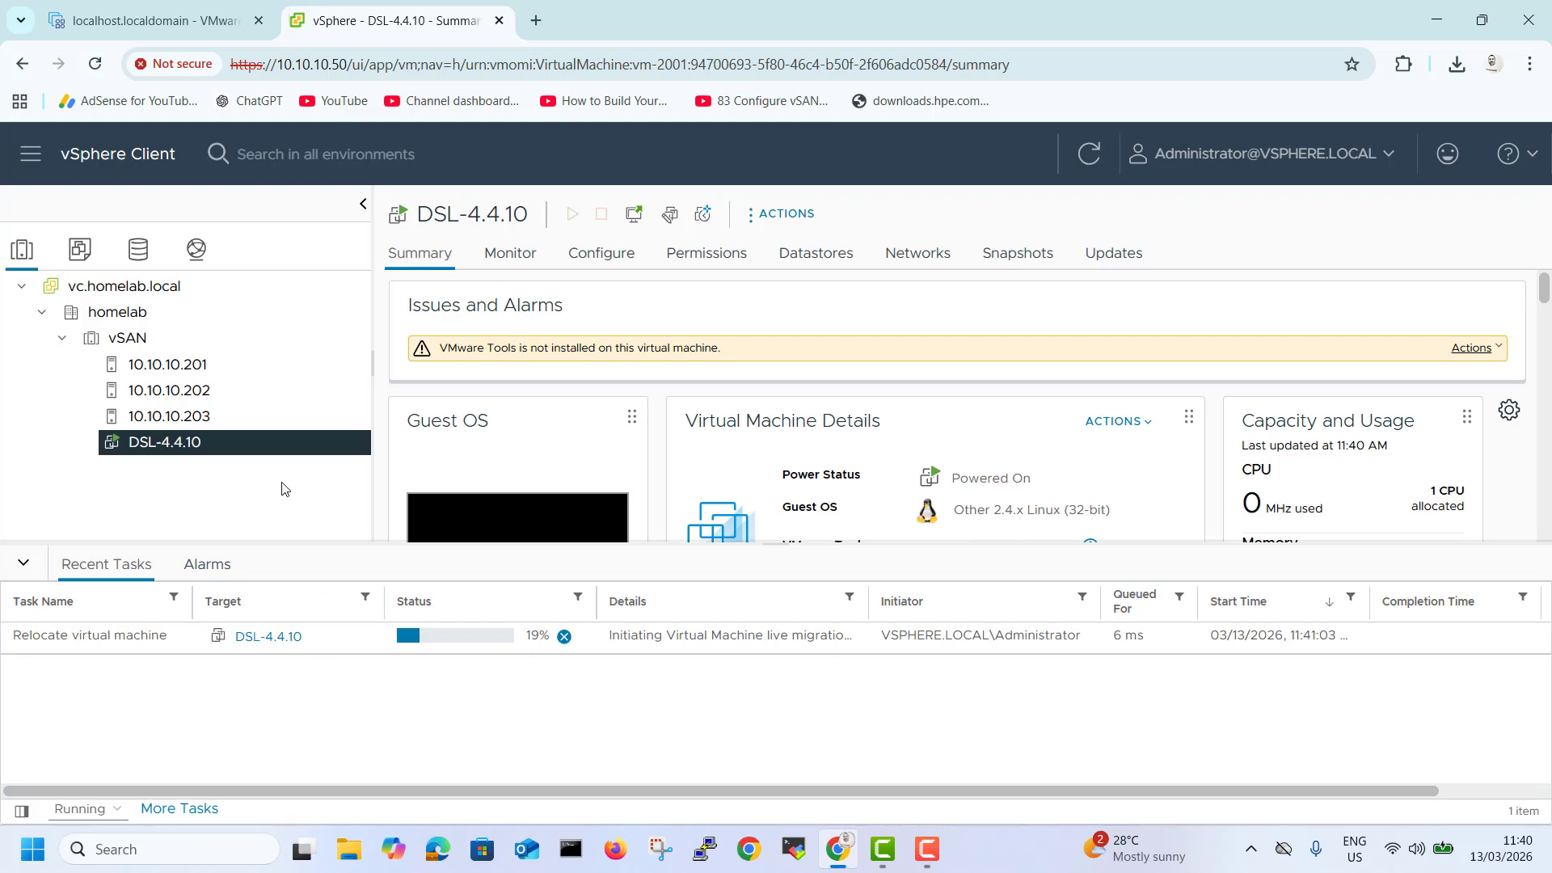
Check which host lists the DSL-4.4.10 VM during and after the migration.
left_click(226, 396)
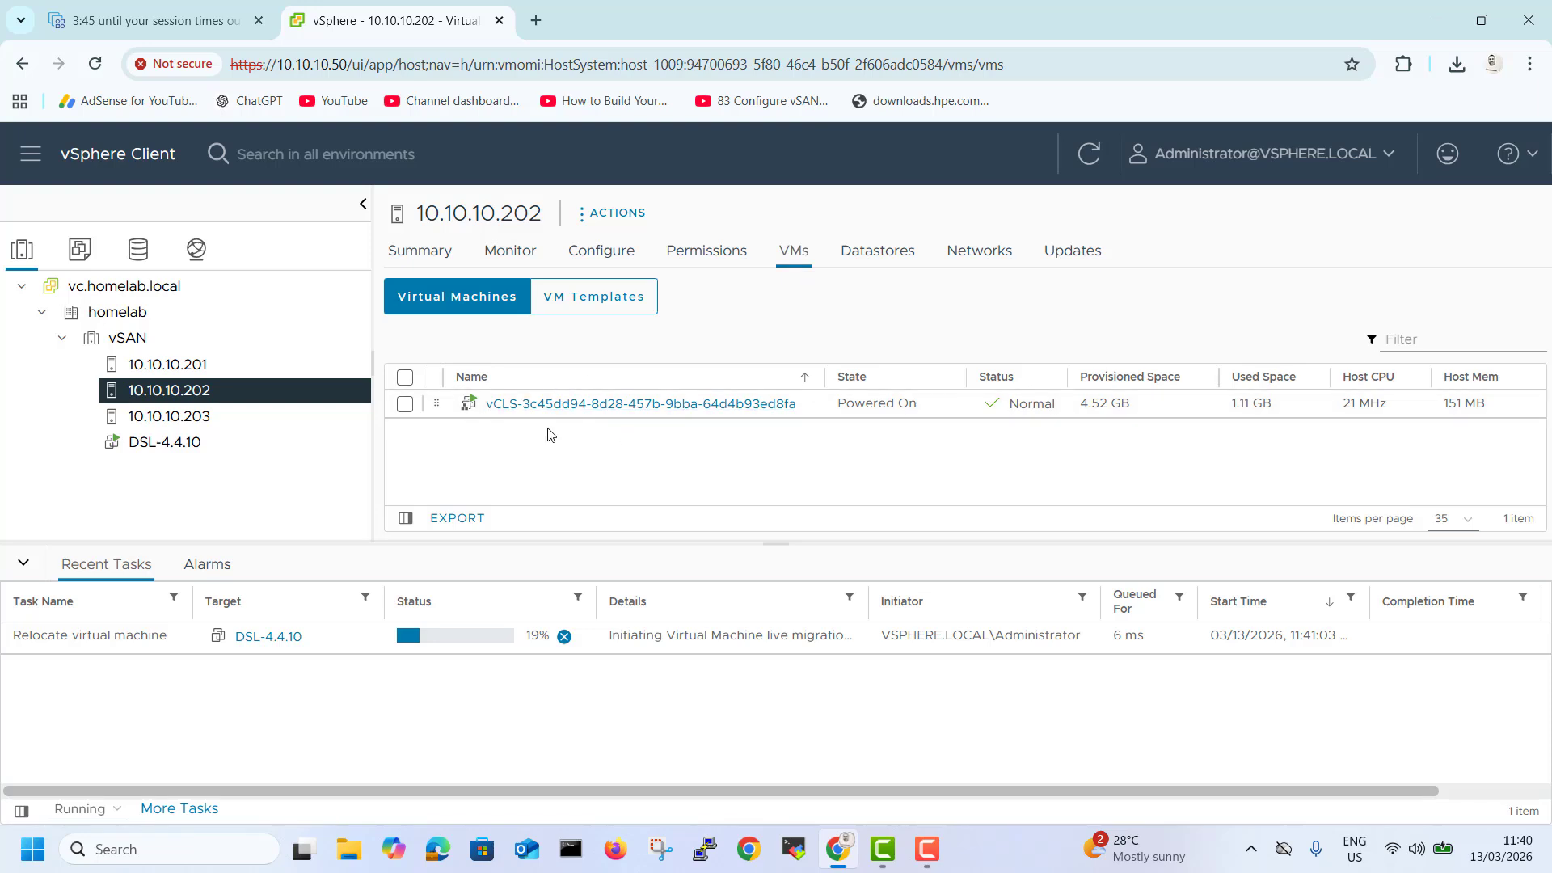
left_click(203, 370)
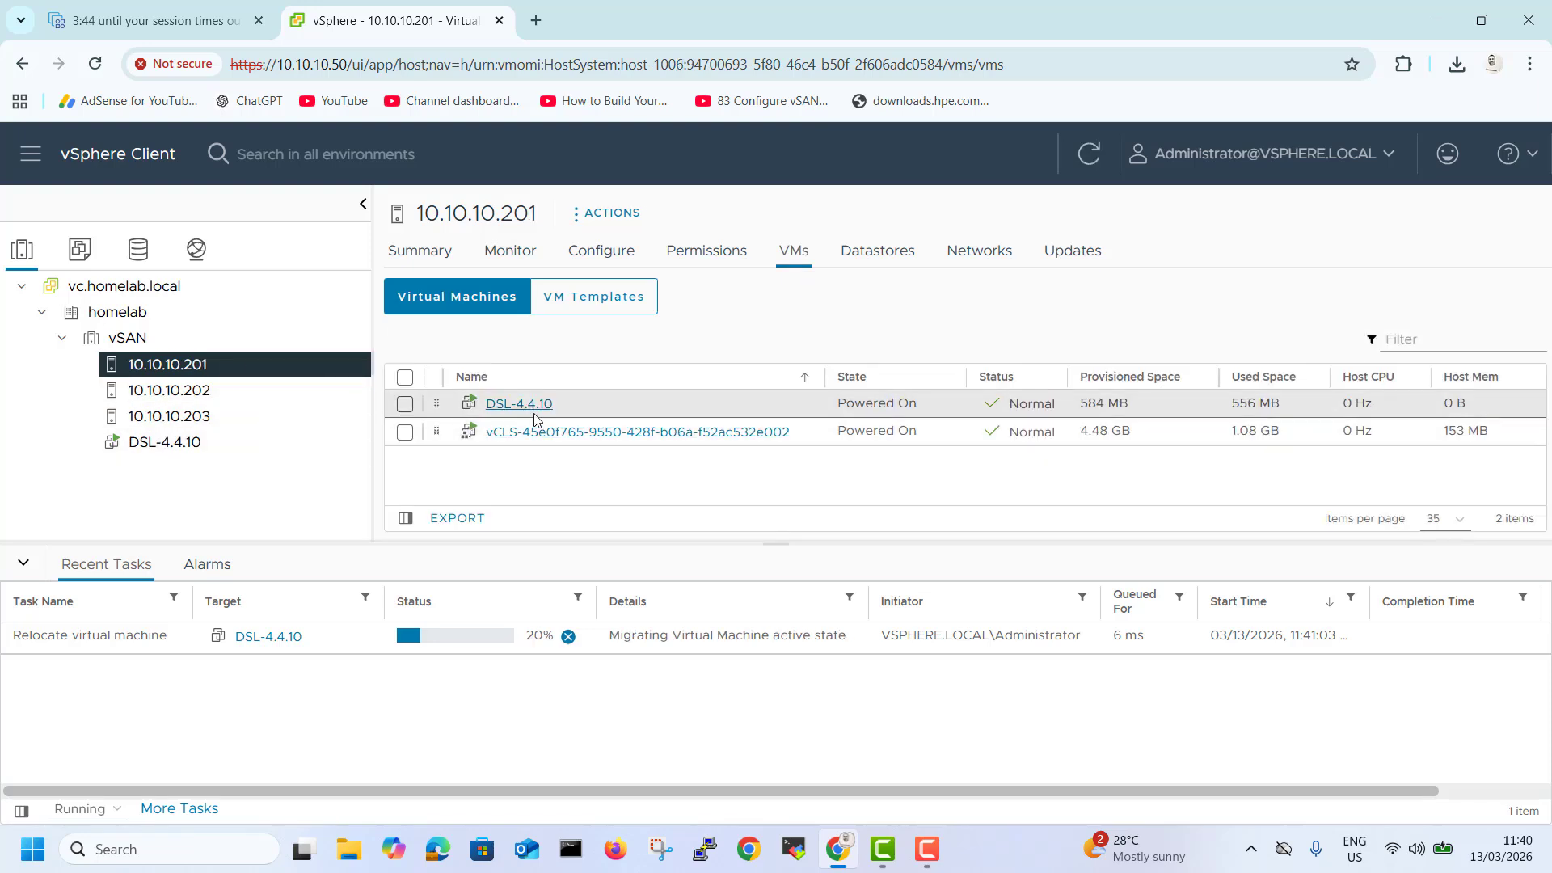
left_click(236, 400)
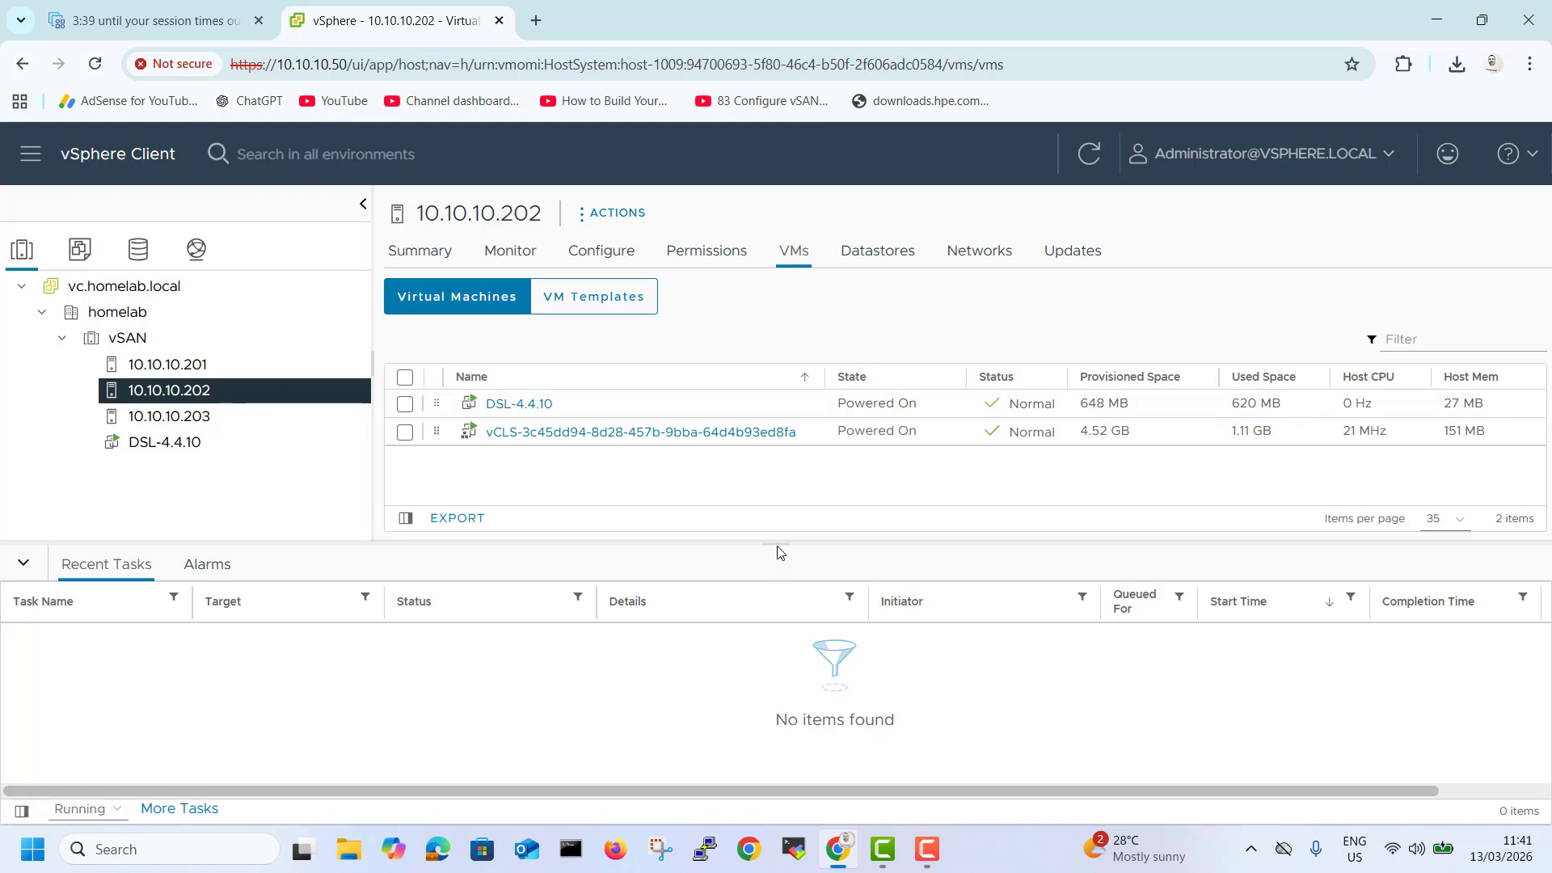
left_click_drag(777, 552, 788, 629)
left_click(208, 365)
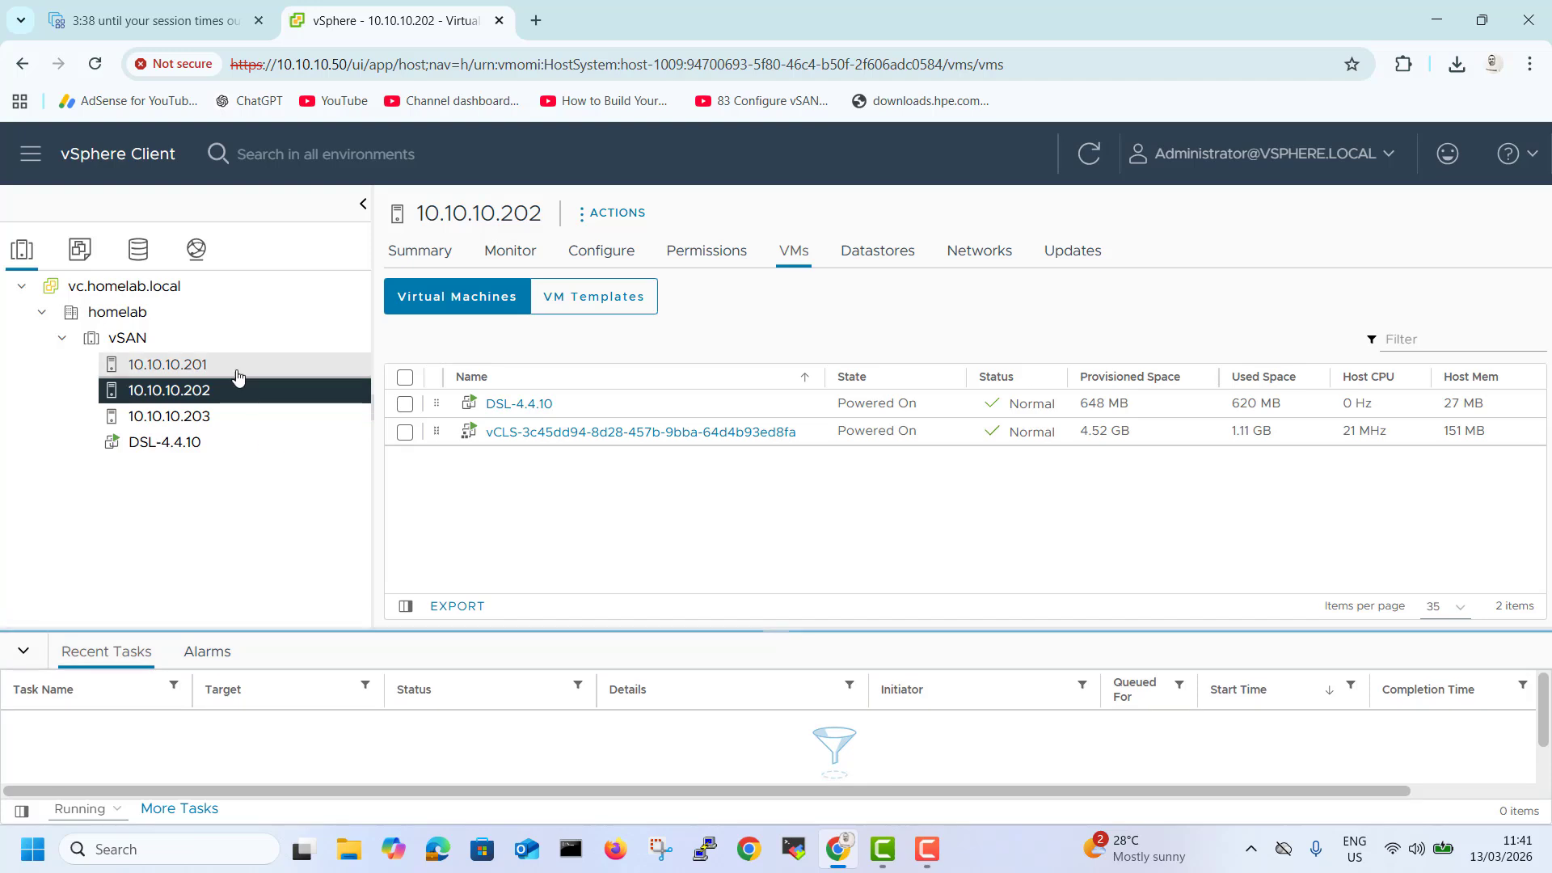
Review host 10.10.10.201's VMkernel adapters and the vSANvMotion standard switch layout.
left_click(619, 255)
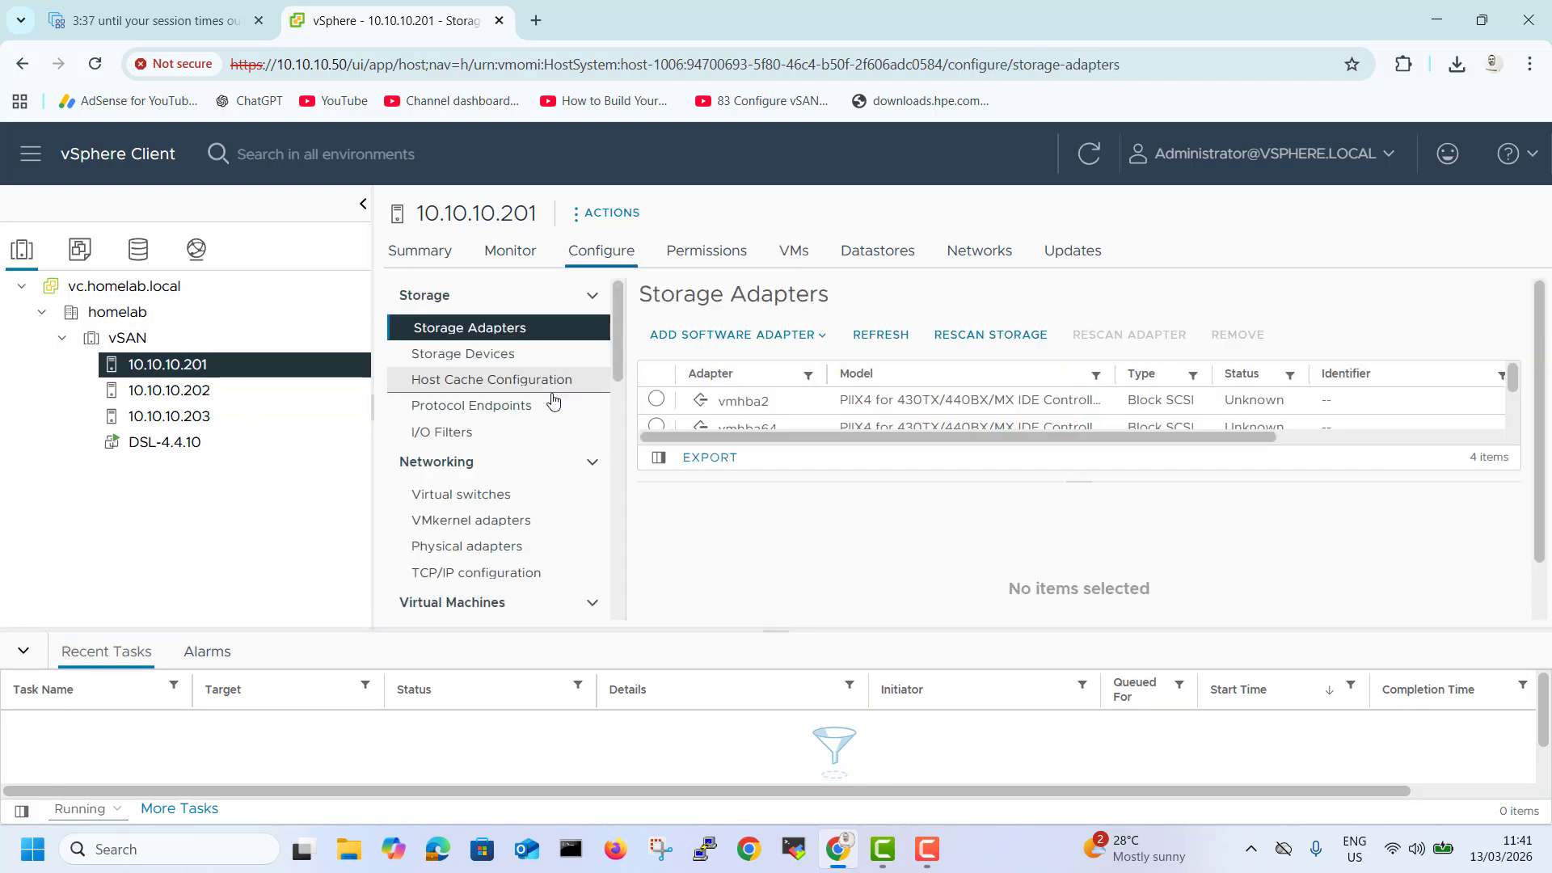
left_click(485, 533)
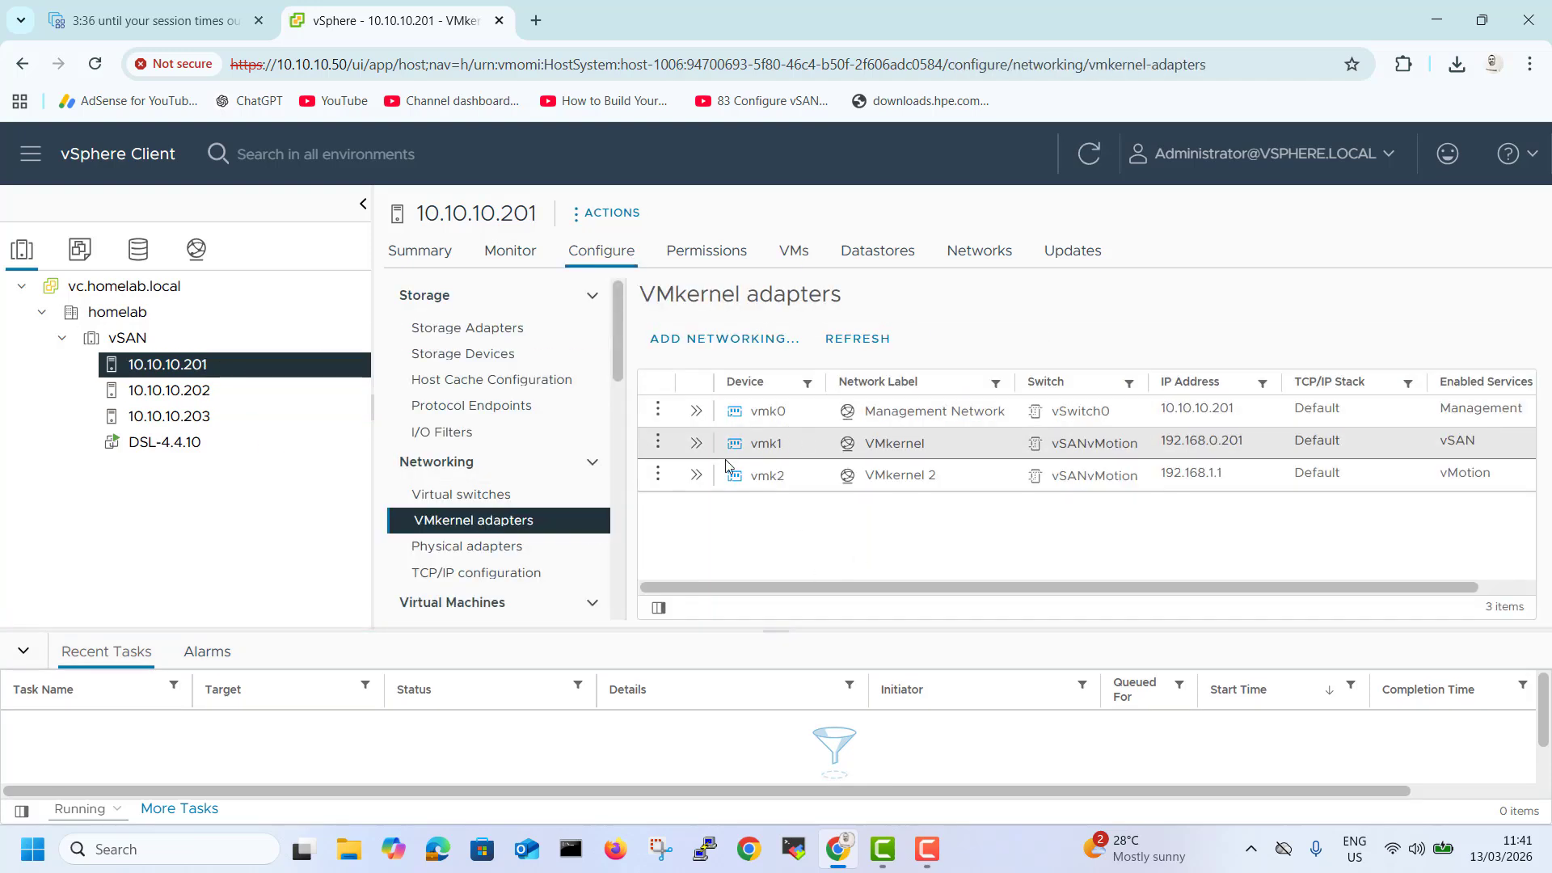
left_click(482, 497)
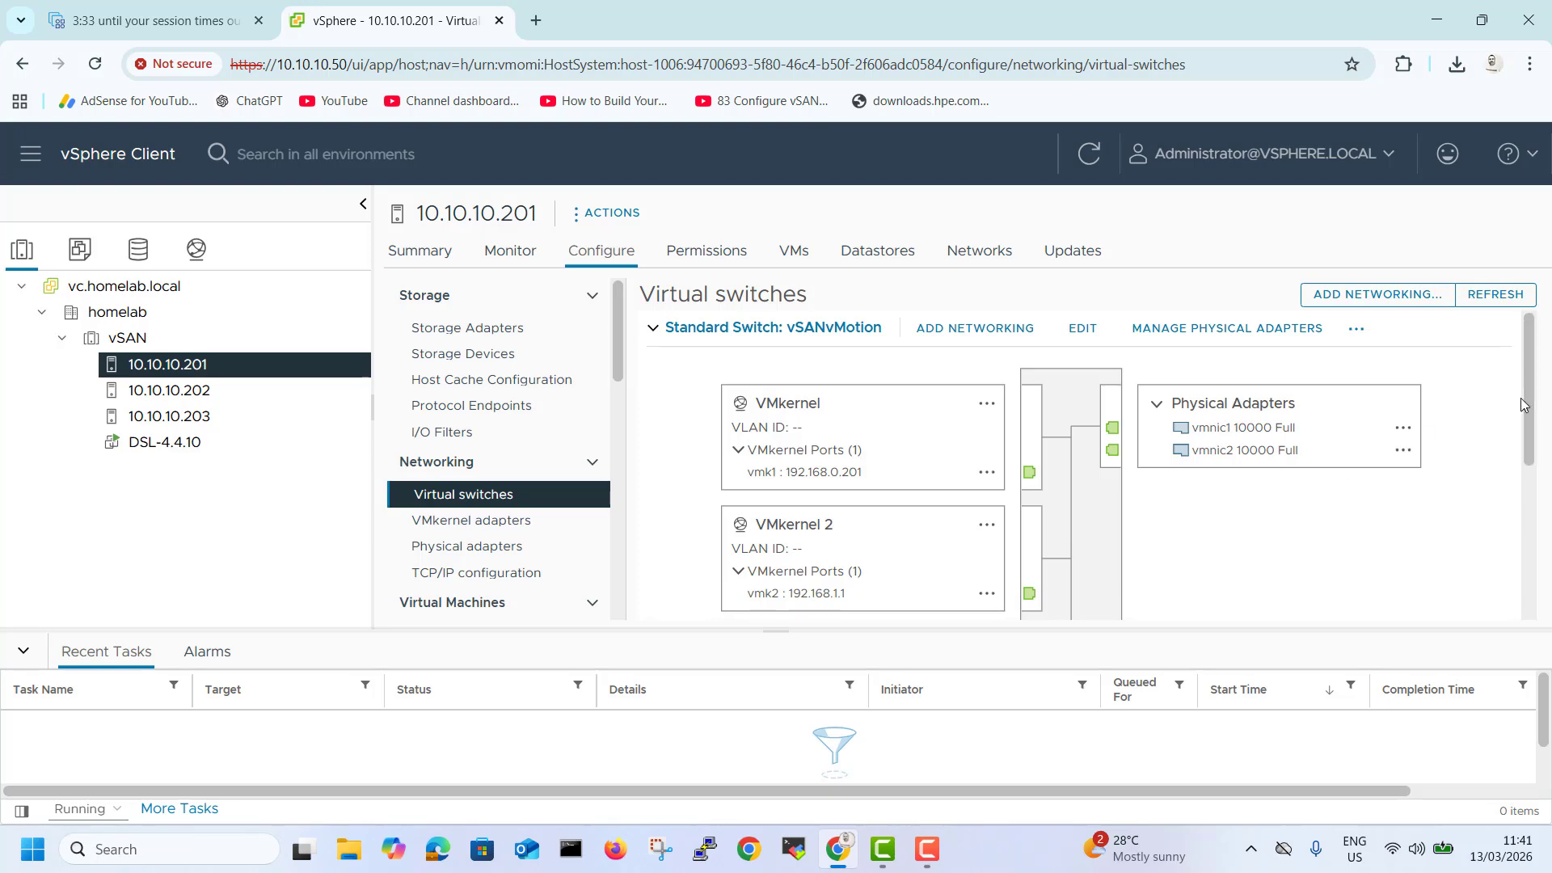
left_click_drag(1525, 396, 1527, 427)
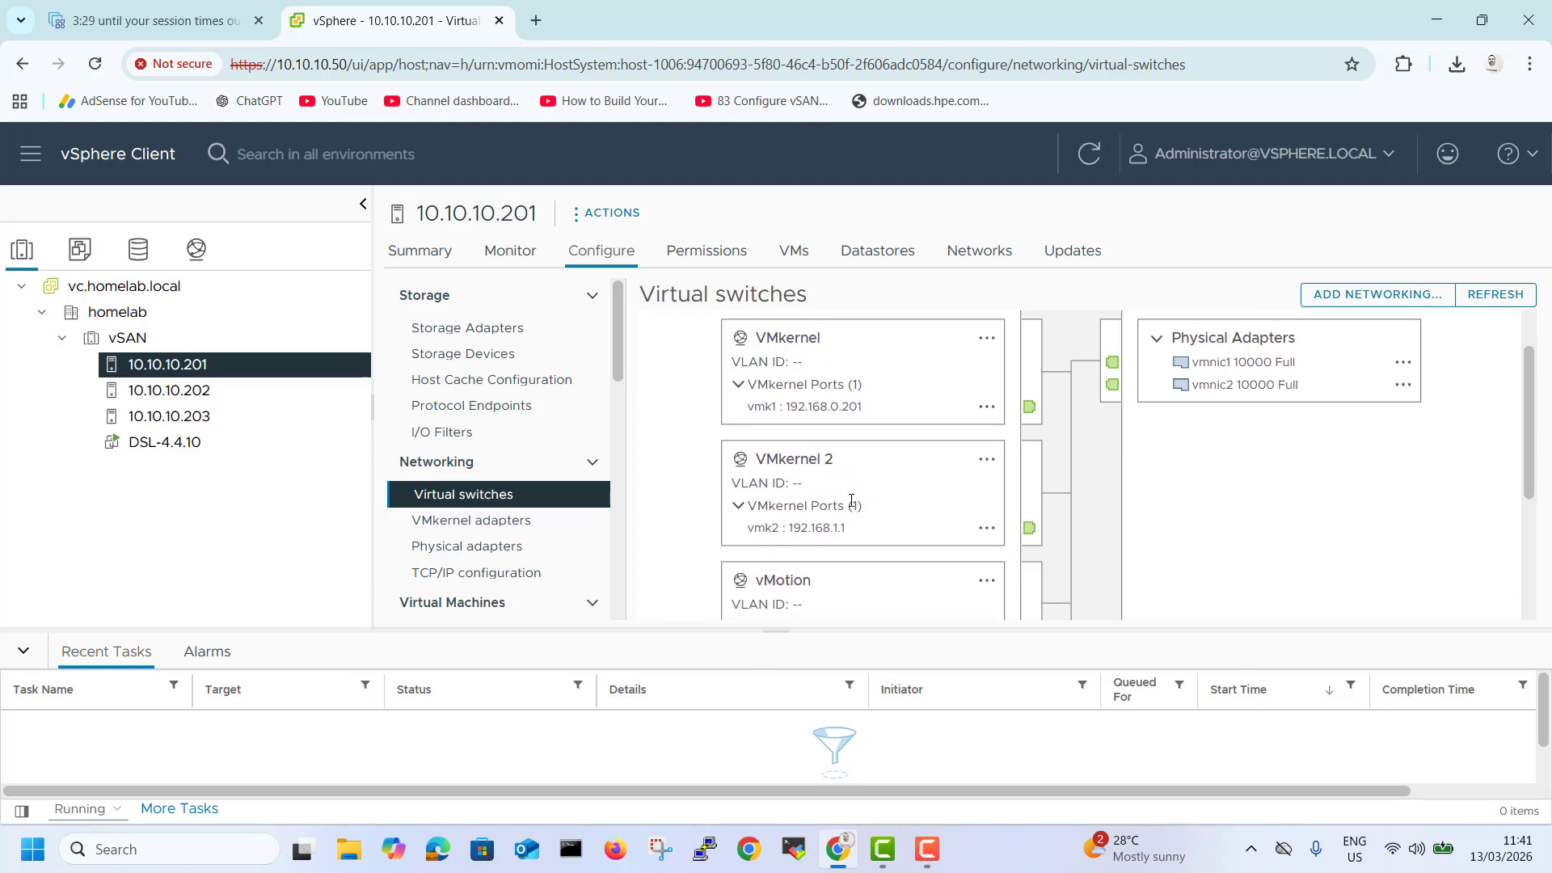
left_click_drag(1546, 451, 1530, 400)
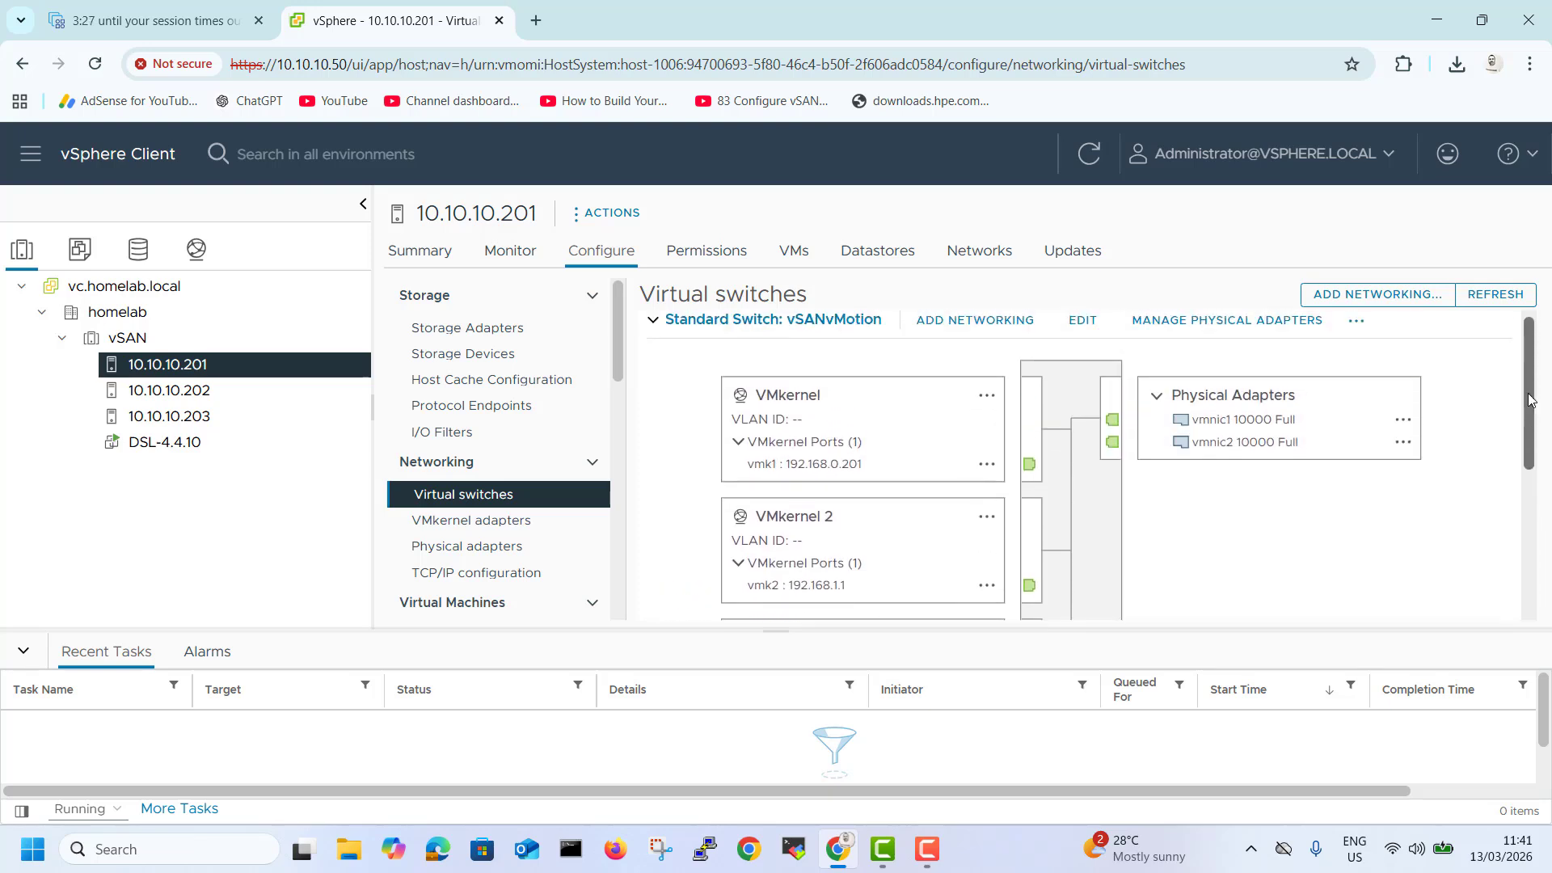